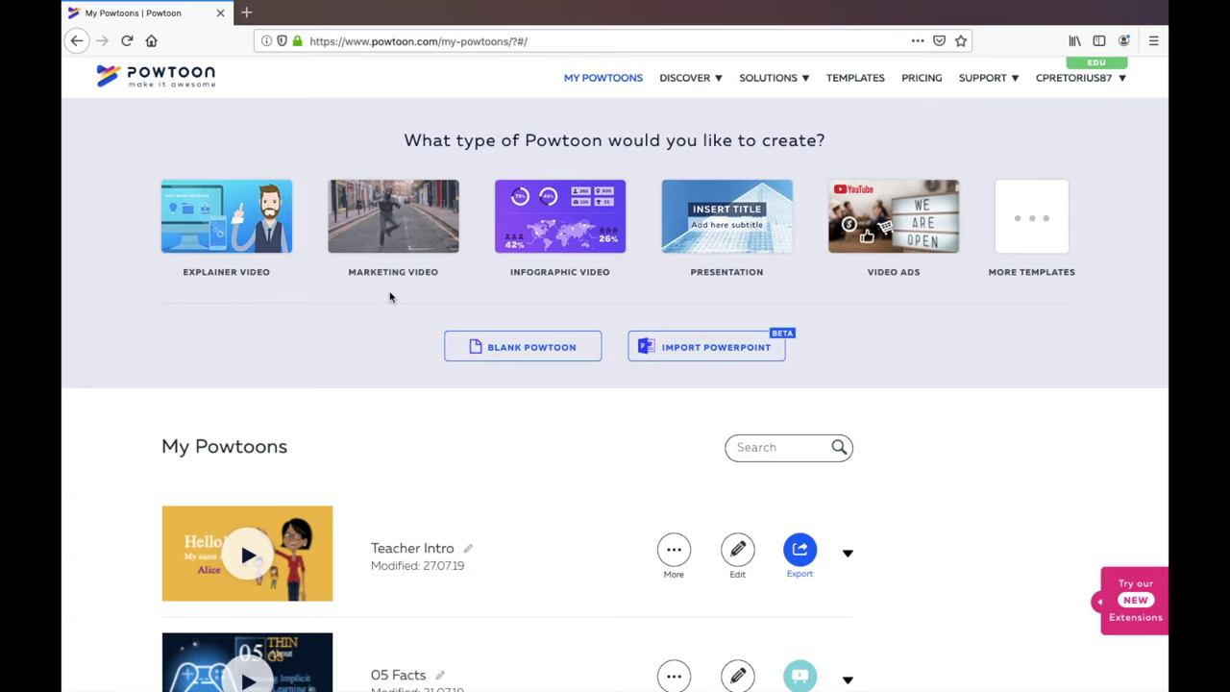
Step: Open the full template gallery and filter it to Education > Teacher templates
{"action": "scroll", "coordinate": [390, 297], "scroll_direction": "down", "scroll_amount": 1}
{"action": "scroll", "coordinate": [390, 297], "scroll_direction": "up", "scroll_amount": 1}
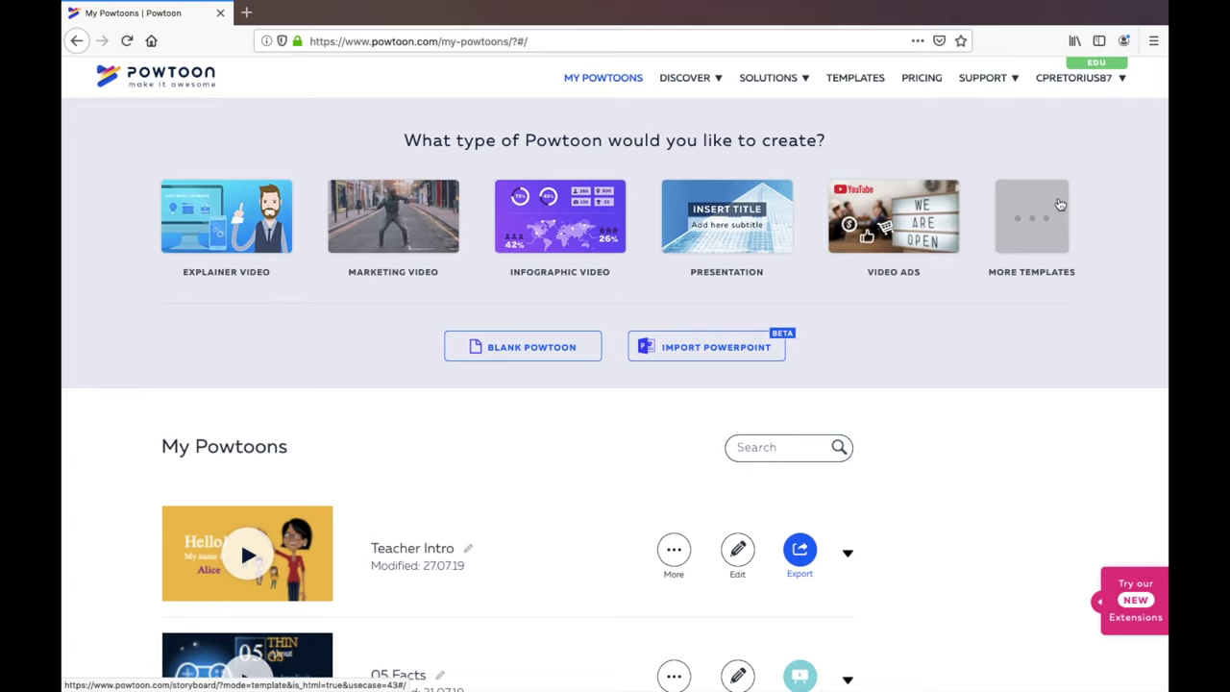
{"action": "left_click", "coordinate": [1037, 220]}
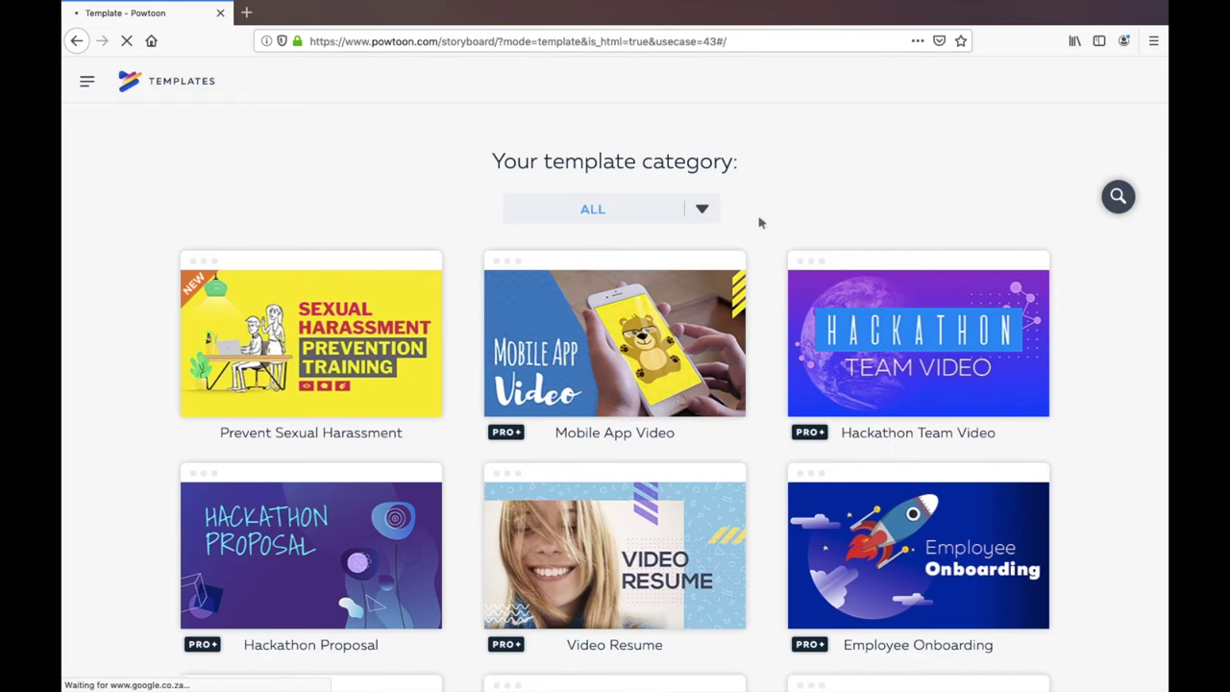
{"action": "scroll", "coordinate": [755, 378], "scroll_direction": "down", "scroll_amount": 5}
{"action": "scroll", "coordinate": [756, 379], "scroll_direction": "up", "scroll_amount": 5}
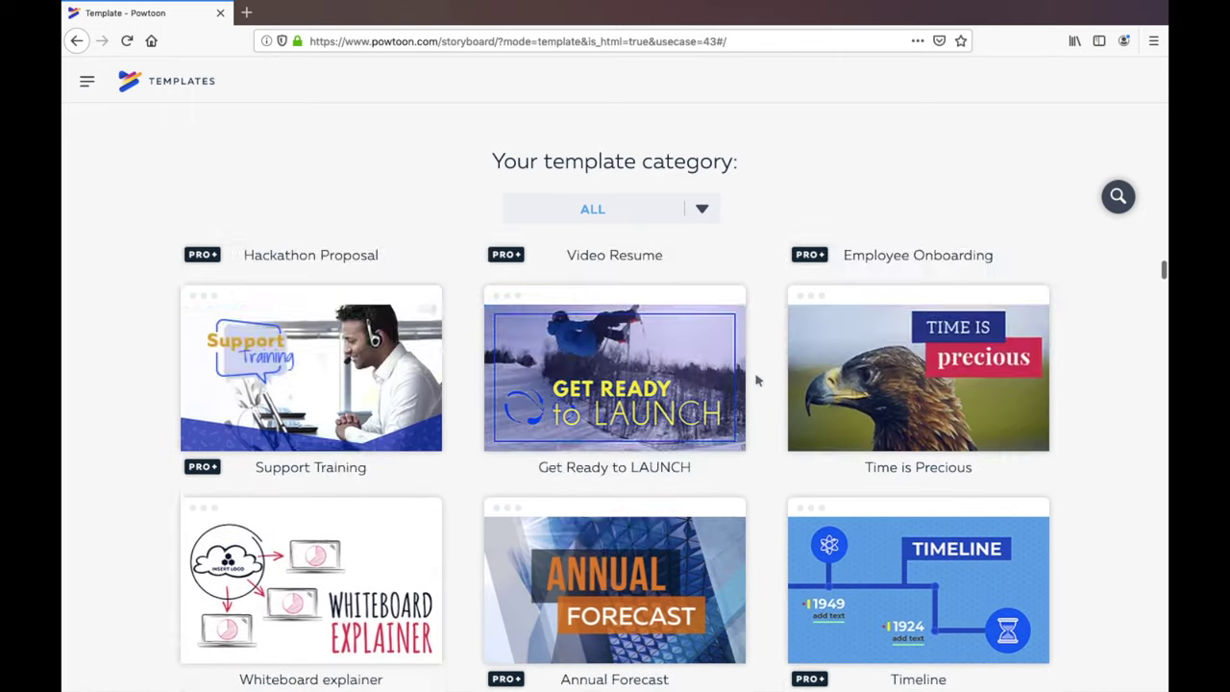
{"action": "left_click", "coordinate": [703, 210]}
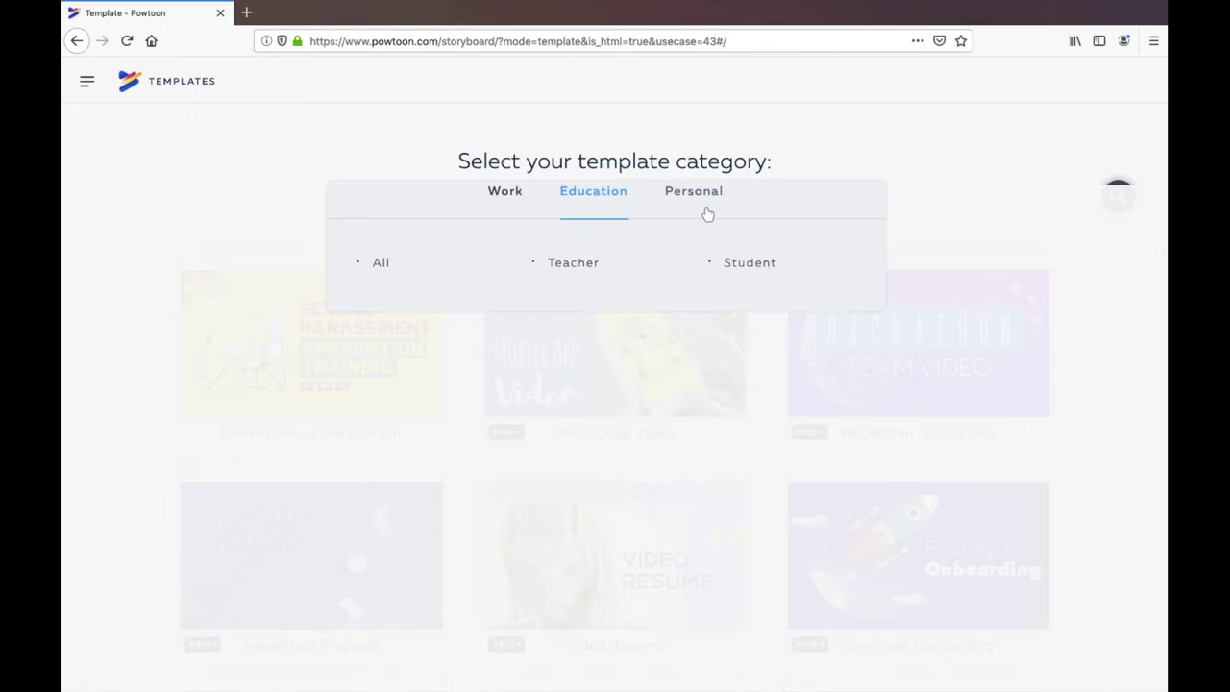
{"action": "left_click", "coordinate": [569, 268]}
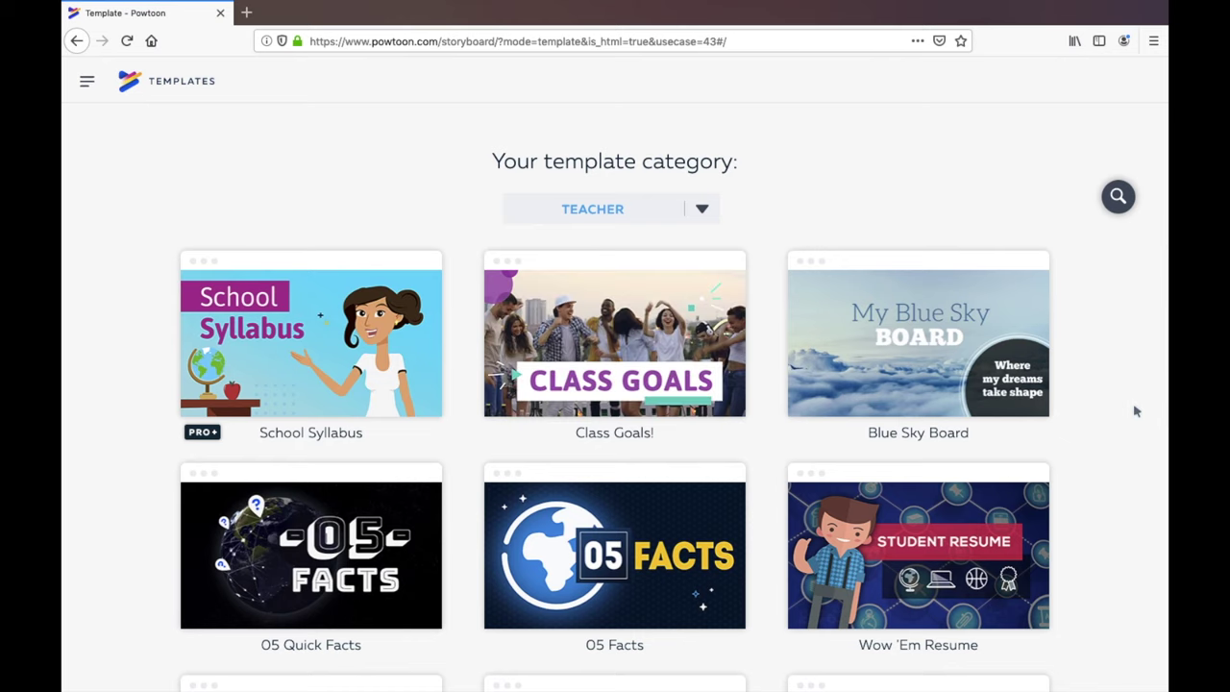
Step: Find the 05 Quick Facts template in the gallery and preview it
{"action": "scroll", "coordinate": [1134, 411], "scroll_direction": "down", "scroll_amount": 2}
{"action": "scroll", "coordinate": [1134, 411], "scroll_direction": "up", "scroll_amount": 2}
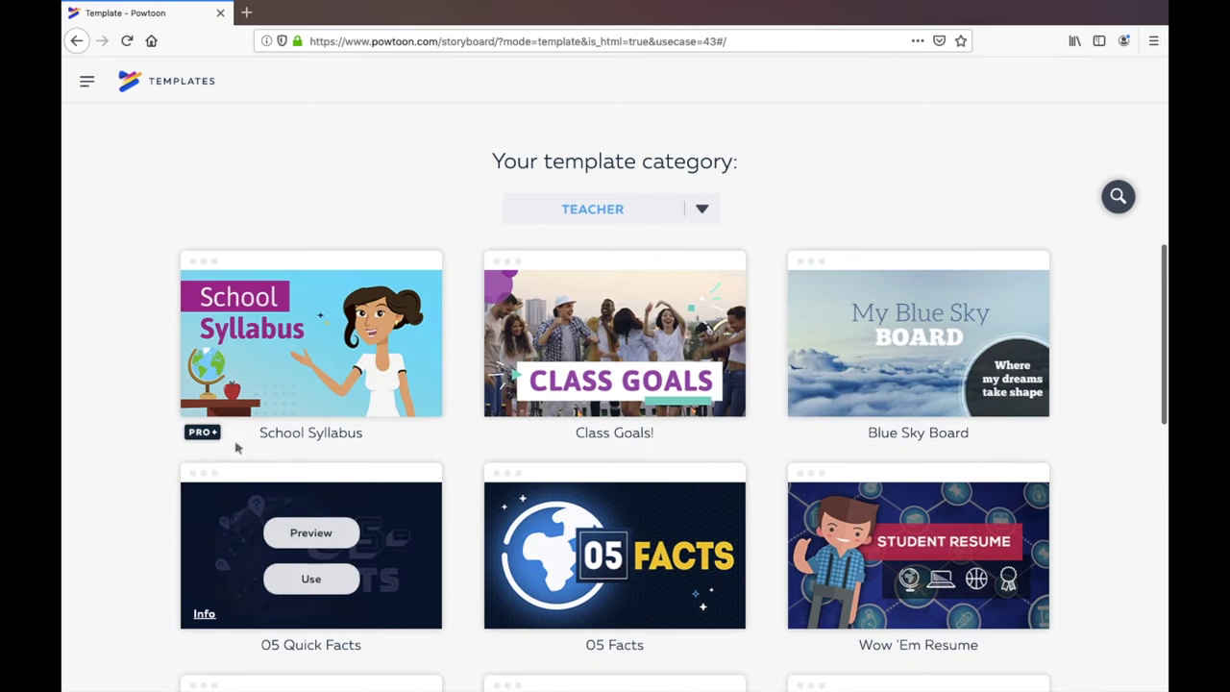
{"action": "mouse_move", "coordinate": [240, 438]}
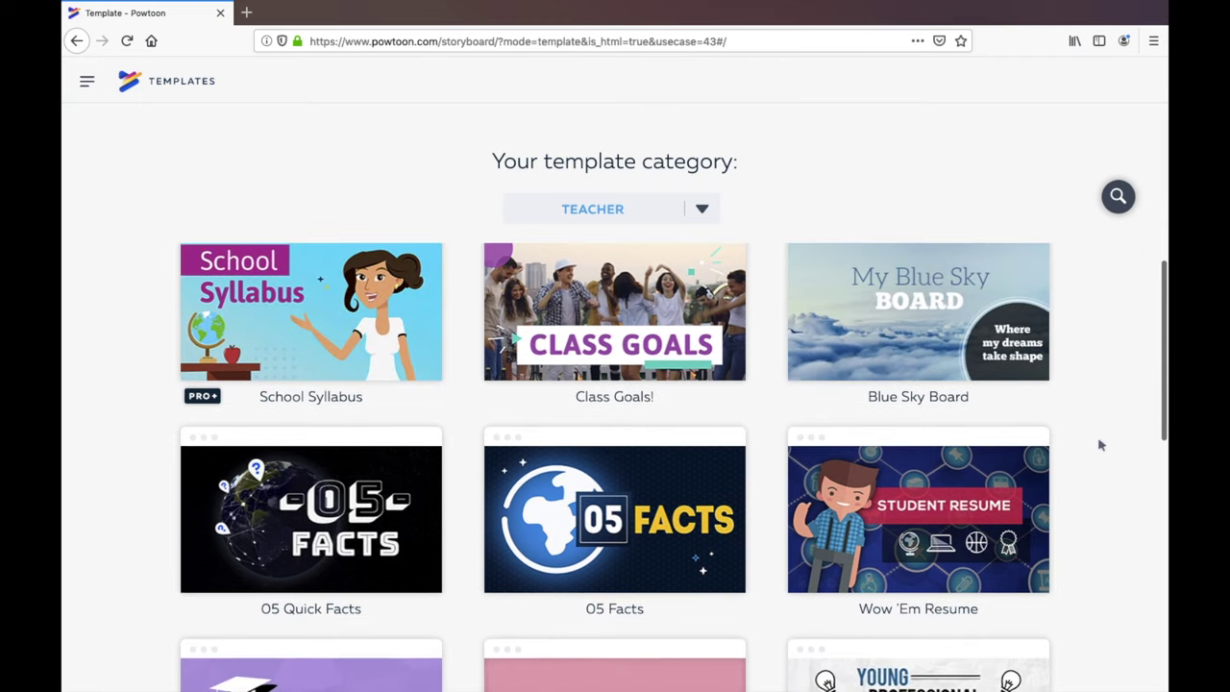
{"action": "scroll", "coordinate": [1102, 445], "scroll_direction": "down", "scroll_amount": 3}
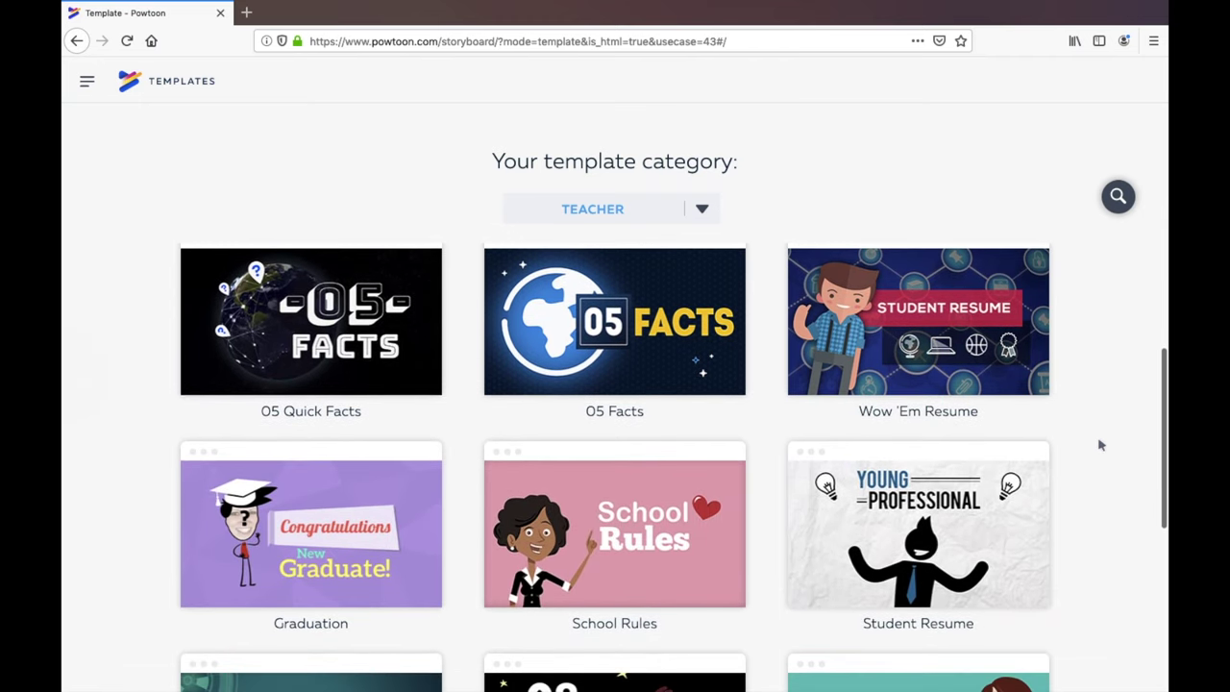
{"action": "scroll", "coordinate": [1101, 445], "scroll_direction": "up", "scroll_amount": 3}
{"action": "mouse_move", "coordinate": [331, 519]}
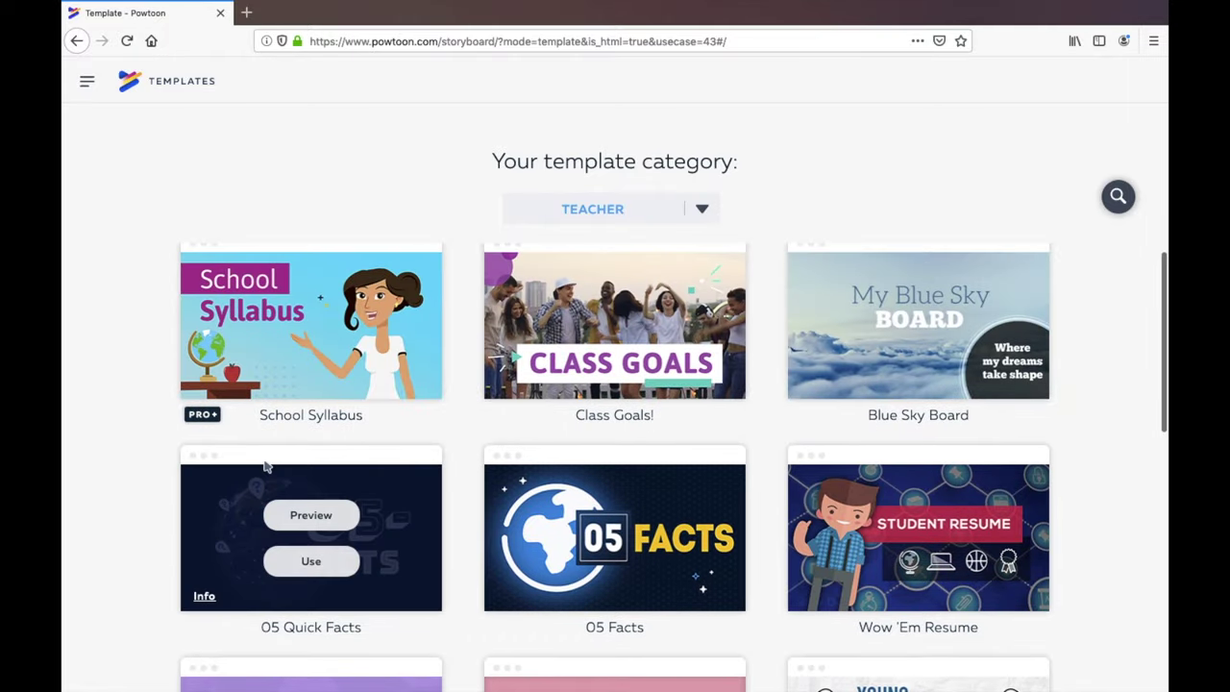
{"action": "left_click", "coordinate": [331, 517]}
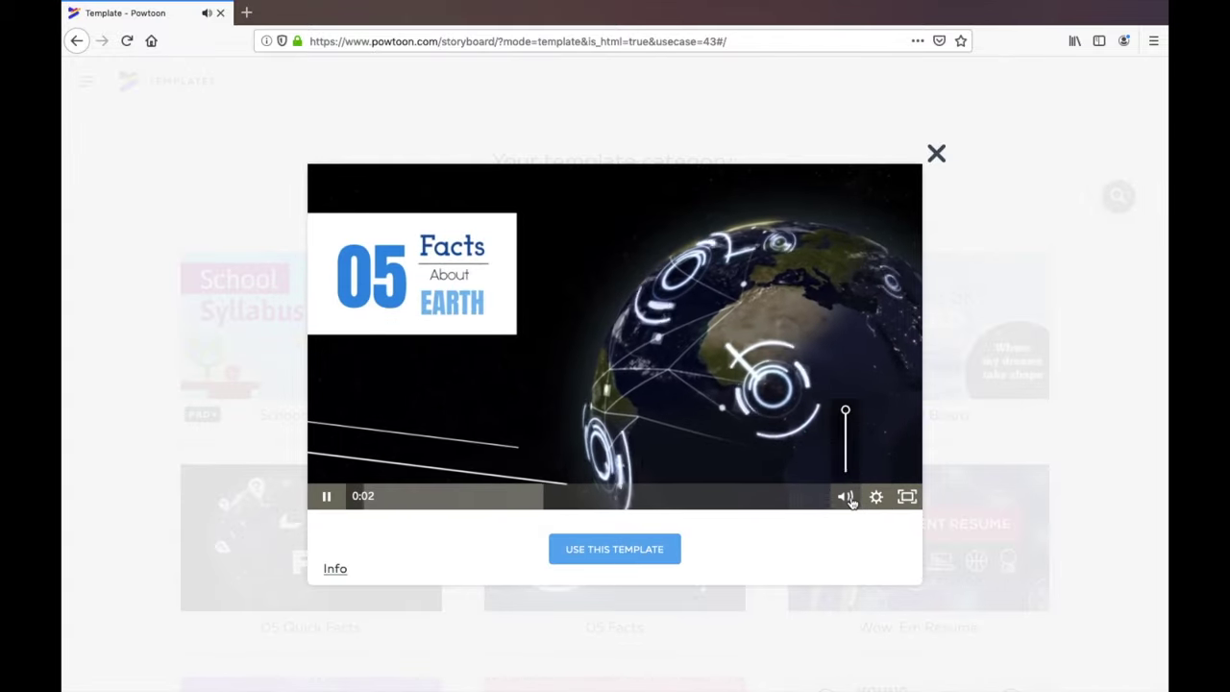
Step: Lower the 05 Quick Facts preview volume, watch facts 01 and 02, then close the preview
{"action": "left_click", "coordinate": [847, 454]}
{"action": "left_click_drag", "start_coordinate": [846, 454], "coordinate": [845, 466]}
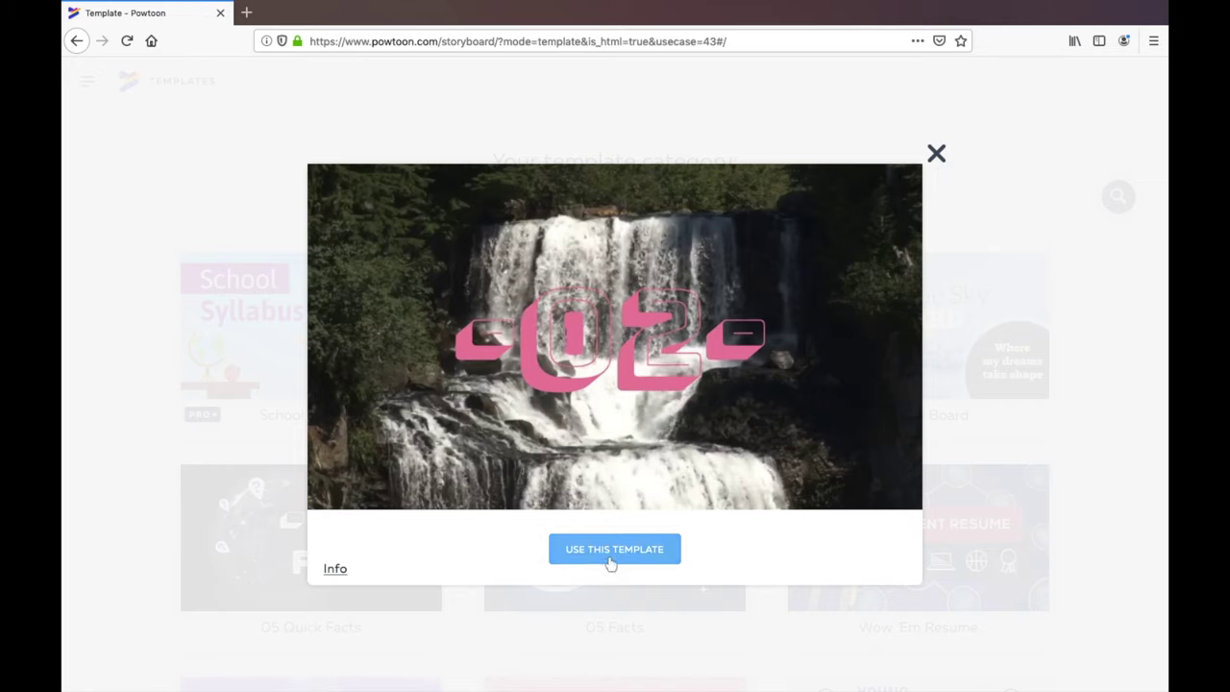
{"action": "left_click", "coordinate": [938, 157]}
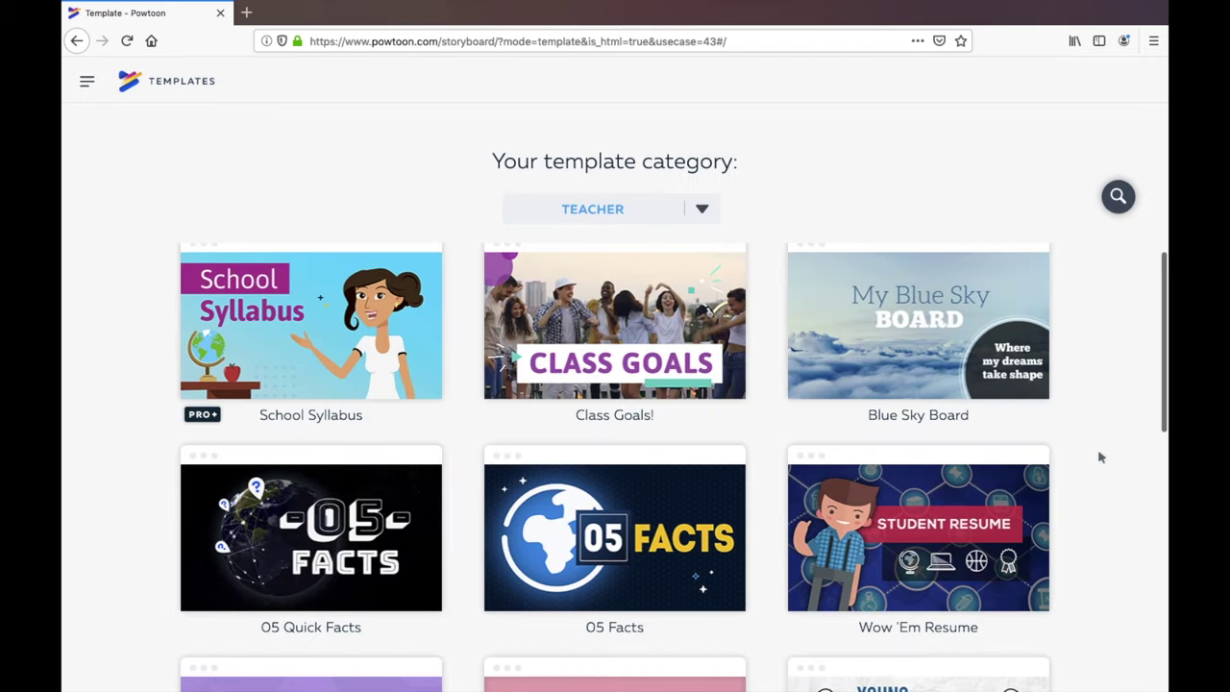
Step: Scroll down to the Teacher Intro template and use it for a new project
{"action": "scroll", "coordinate": [1101, 457], "scroll_direction": "down", "scroll_amount": 3}
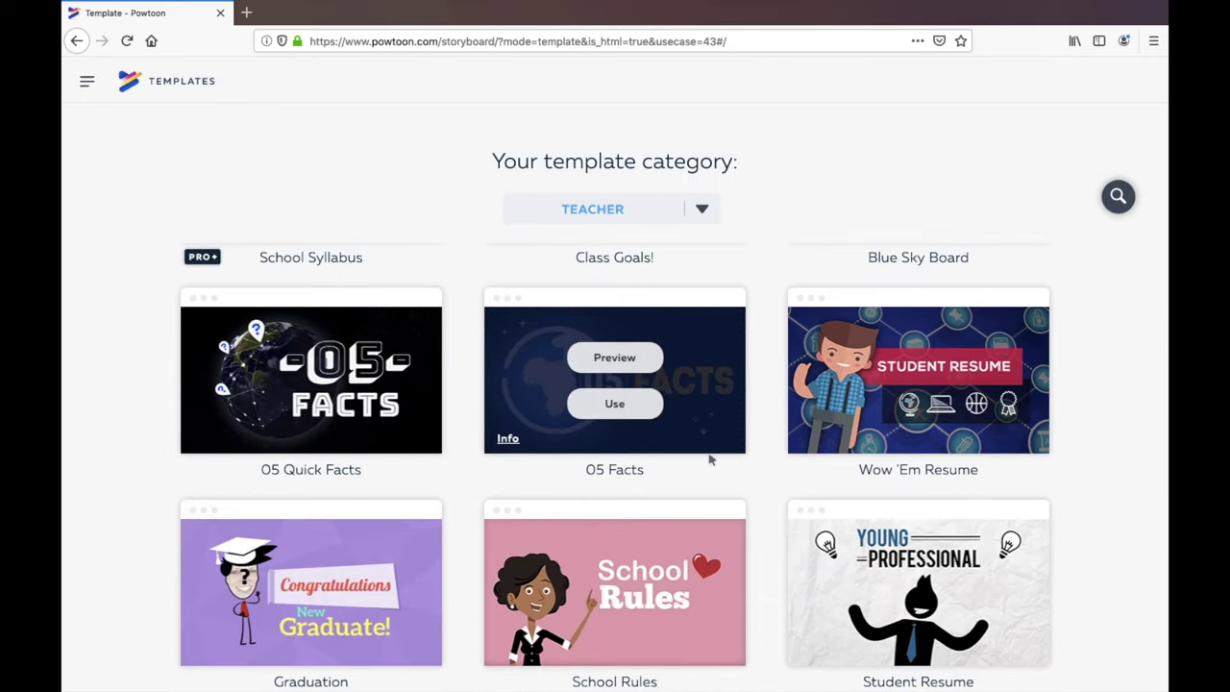
{"action": "scroll", "coordinate": [708, 459], "scroll_direction": "down", "scroll_amount": 3}
{"action": "scroll", "coordinate": [708, 459], "scroll_direction": "down", "scroll_amount": 3}
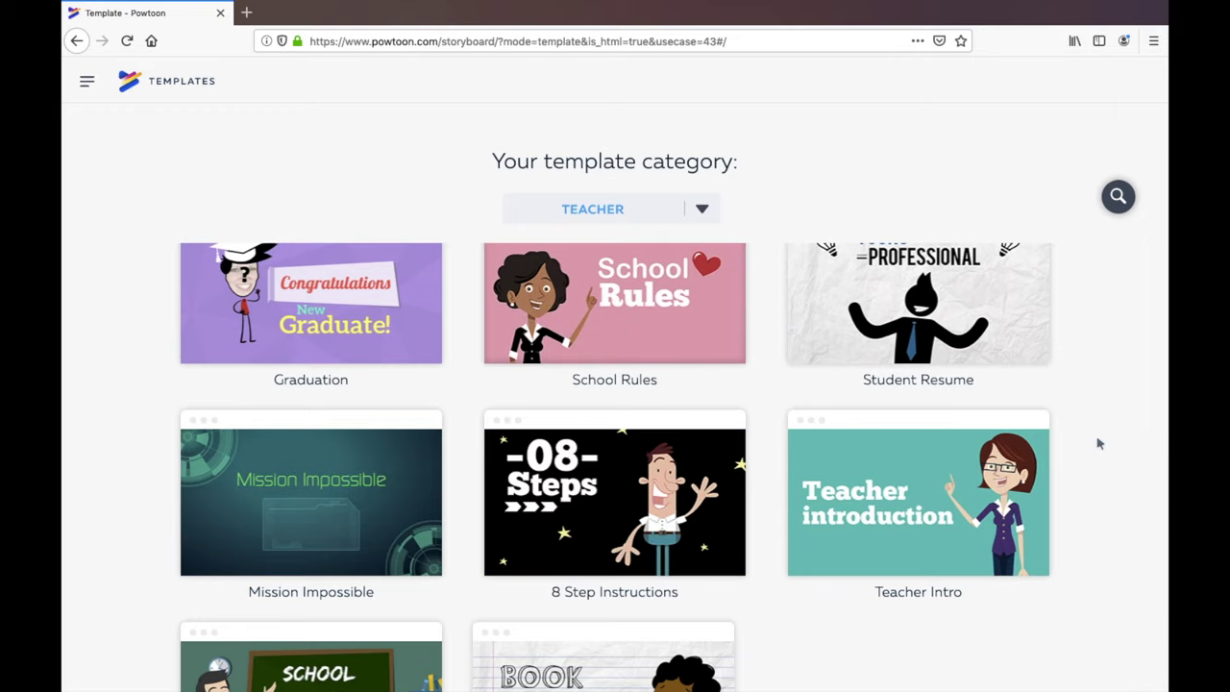
{"action": "scroll", "coordinate": [1098, 443], "scroll_direction": "down", "scroll_amount": 2}
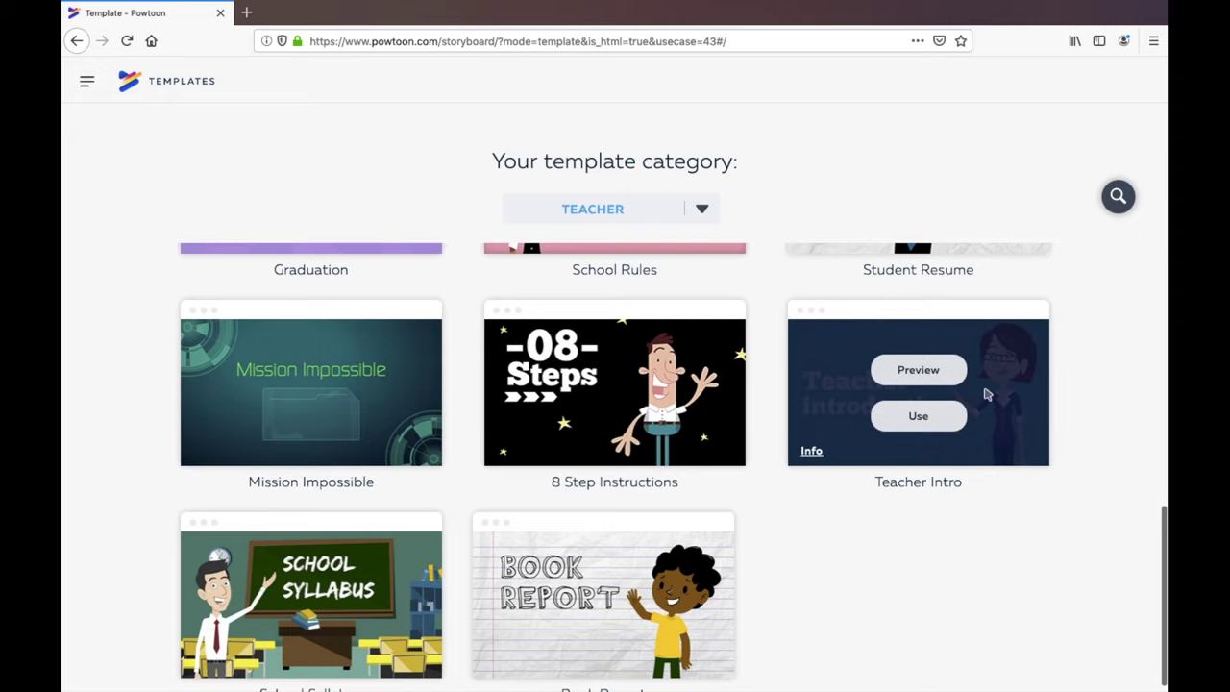
{"action": "left_click", "coordinate": [914, 407]}
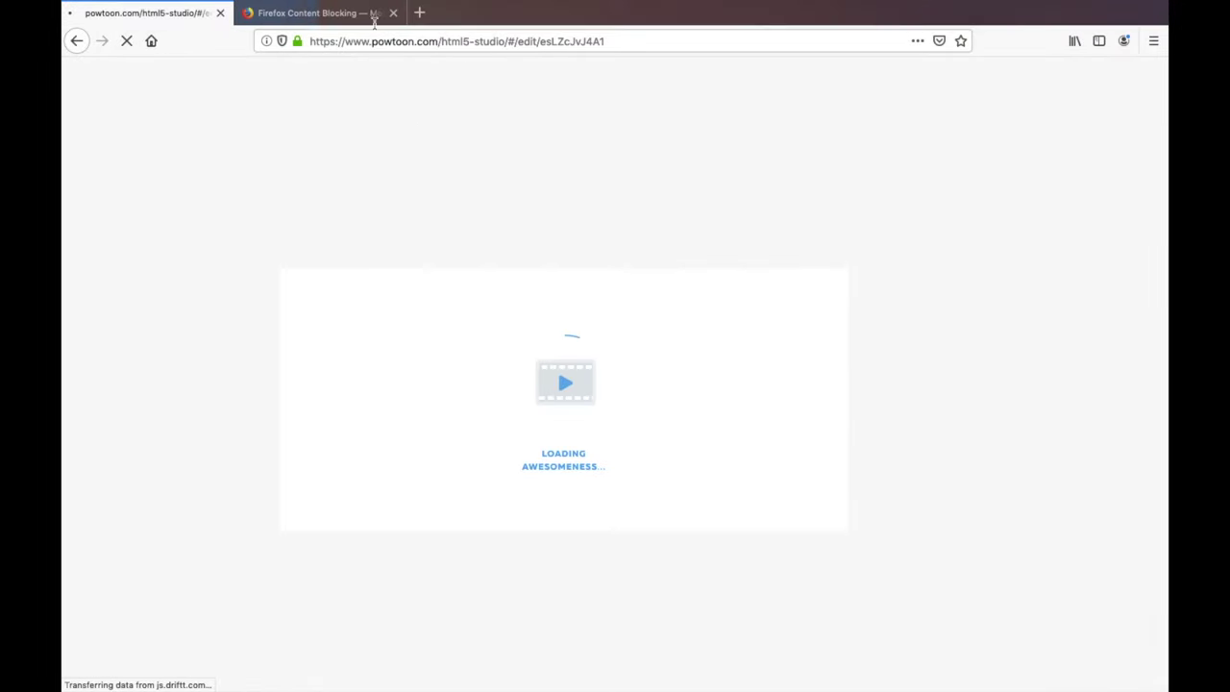
Step: Close the Content Blocking tab, play and pause slide 1, then select the (Your Name) text
{"action": "left_click", "coordinate": [393, 13]}
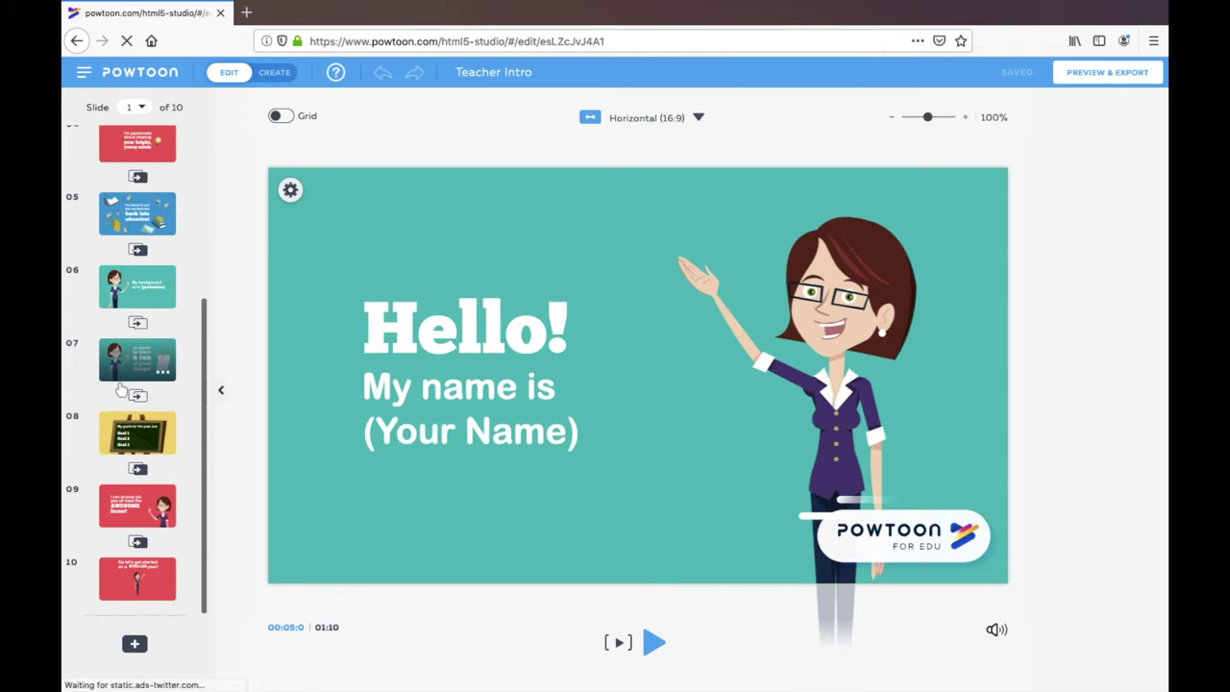
{"action": "mouse_move", "coordinate": [157, 164]}
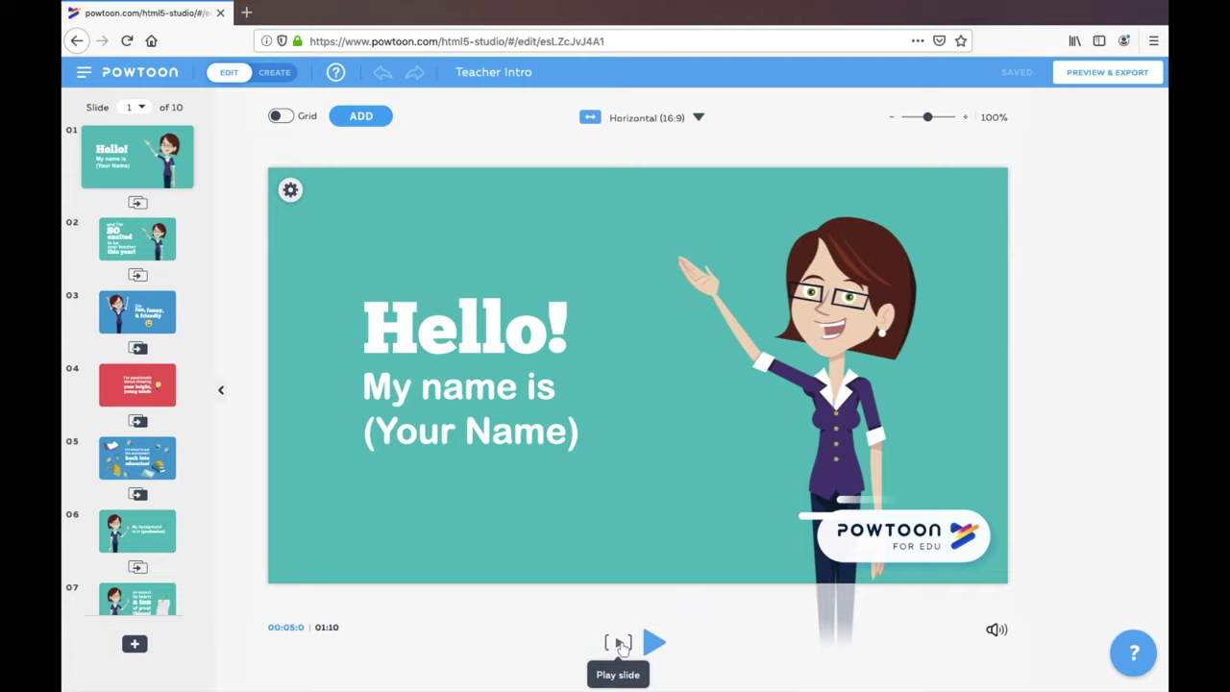
{"action": "left_click", "coordinate": [618, 643]}
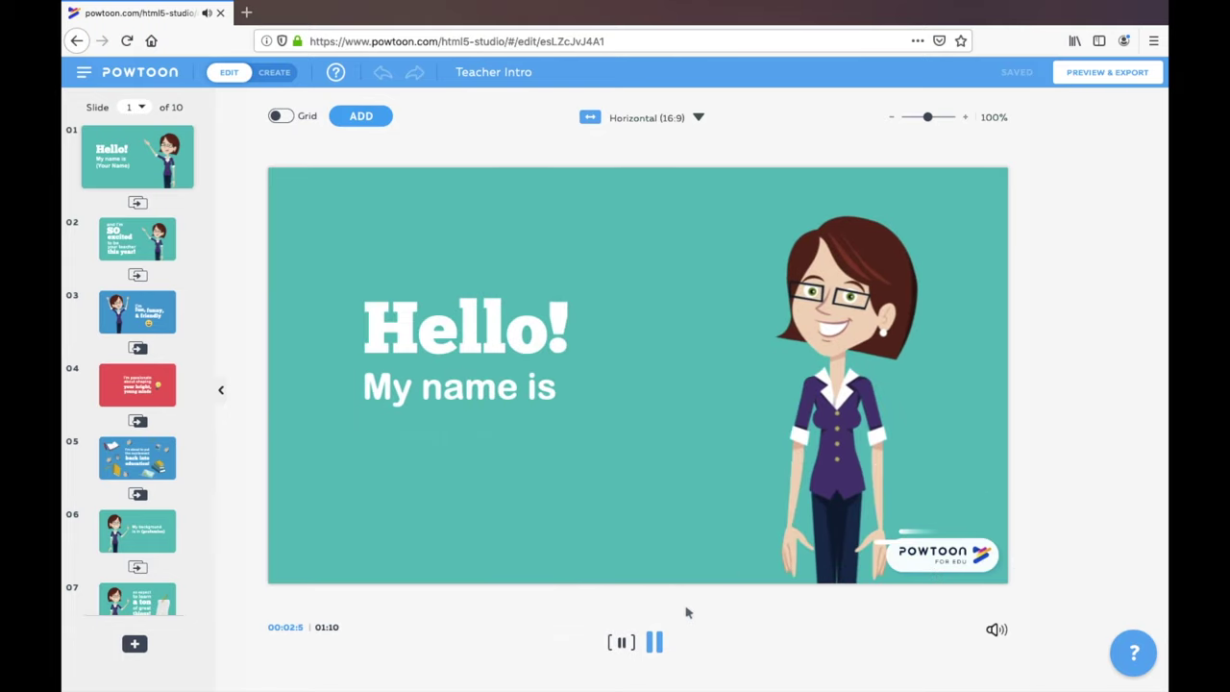
{"action": "left_click", "coordinate": [623, 644]}
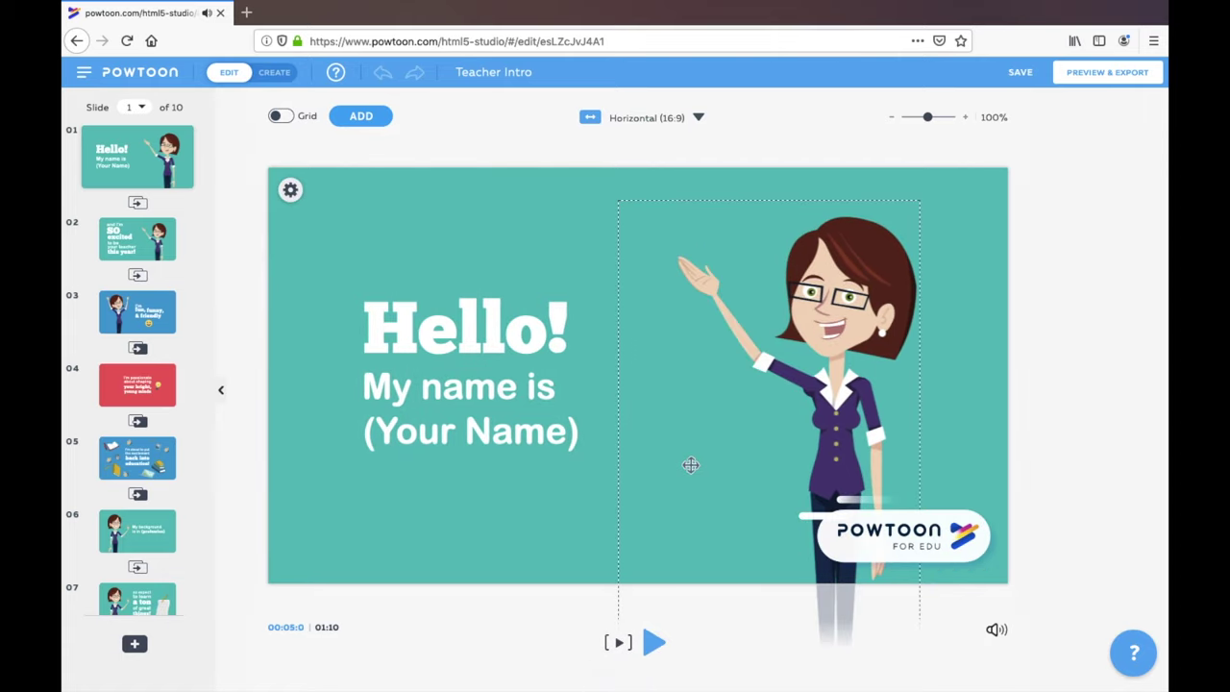
{"action": "left_click", "coordinate": [549, 440]}
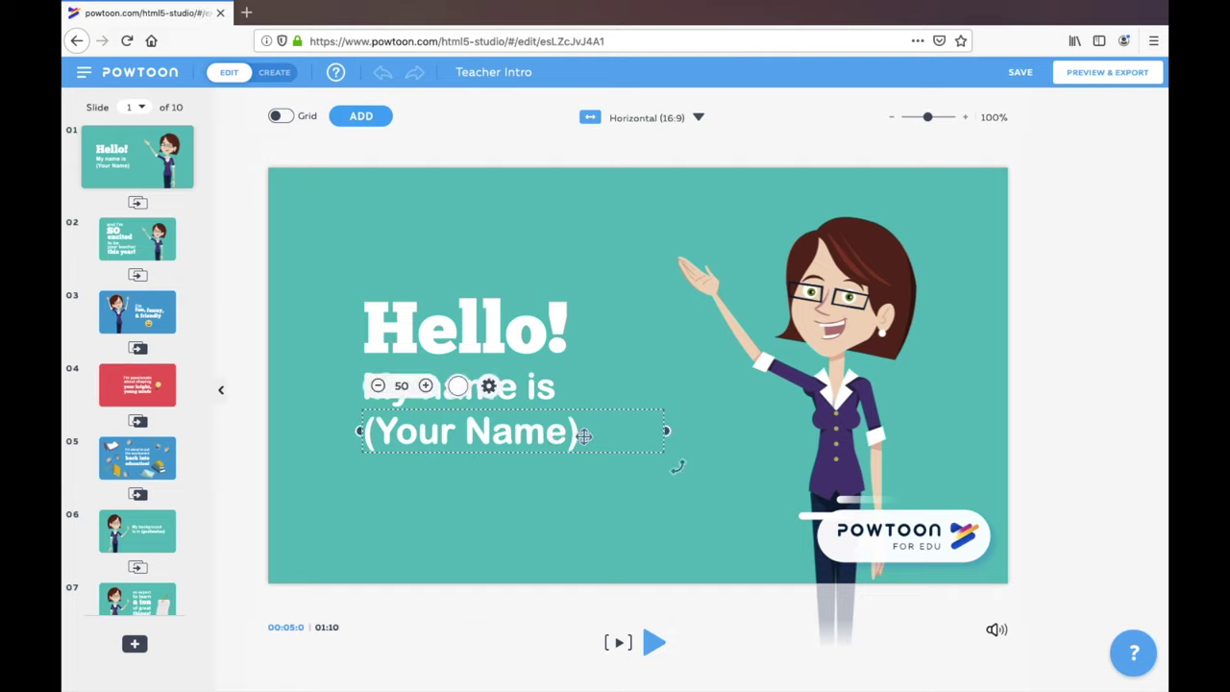
Step: Replace (Your Name) with the teacher's name and set its font size to 75
{"action": "double_click", "coordinate": [584, 436]}
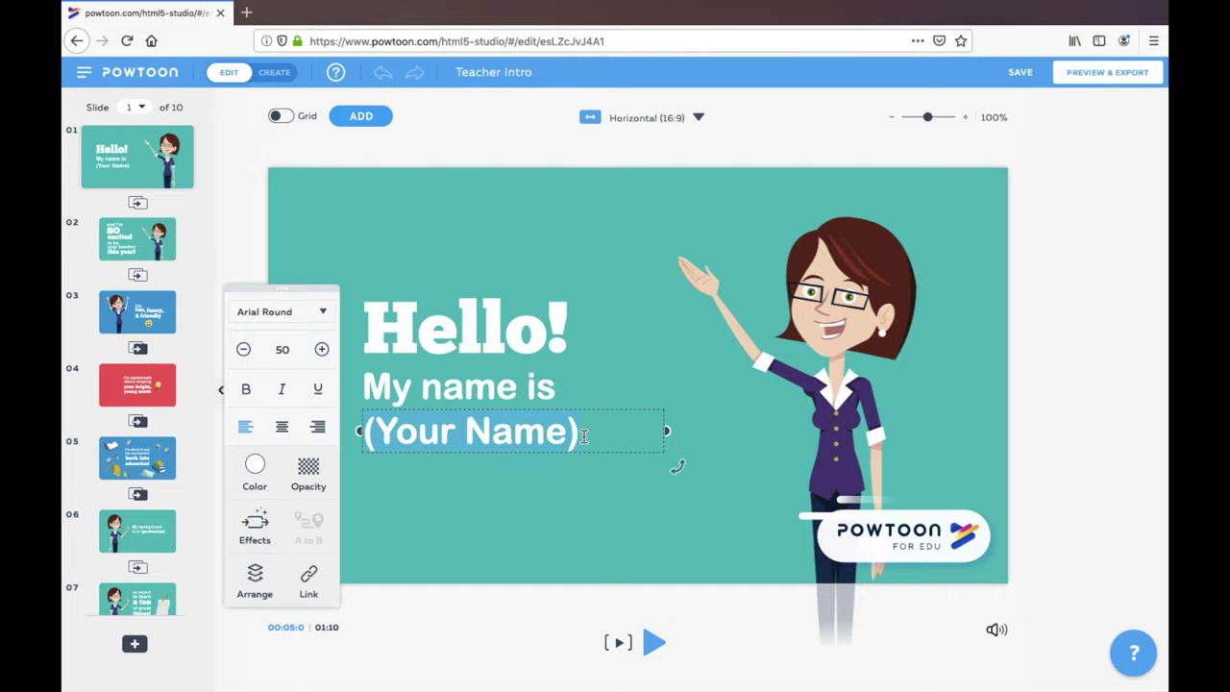
{"action": "type", "text": "Alice"}
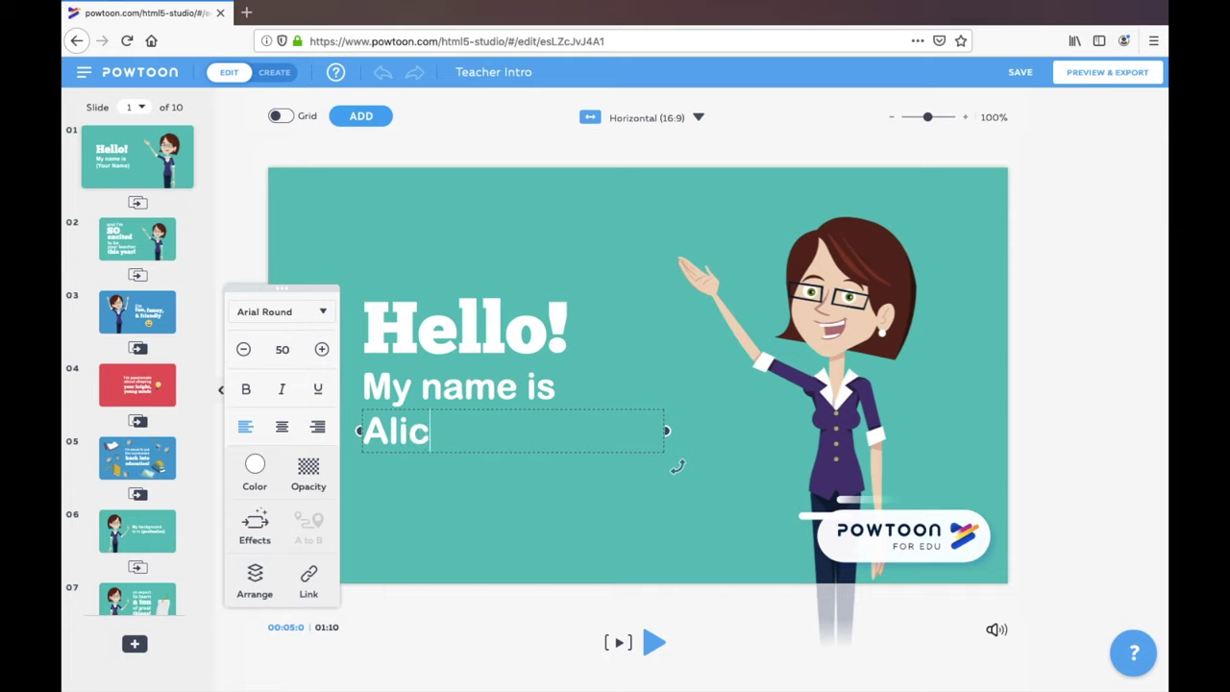
{"action": "left_click_drag", "start_coordinate": [454, 432], "coordinate": [370, 434]}
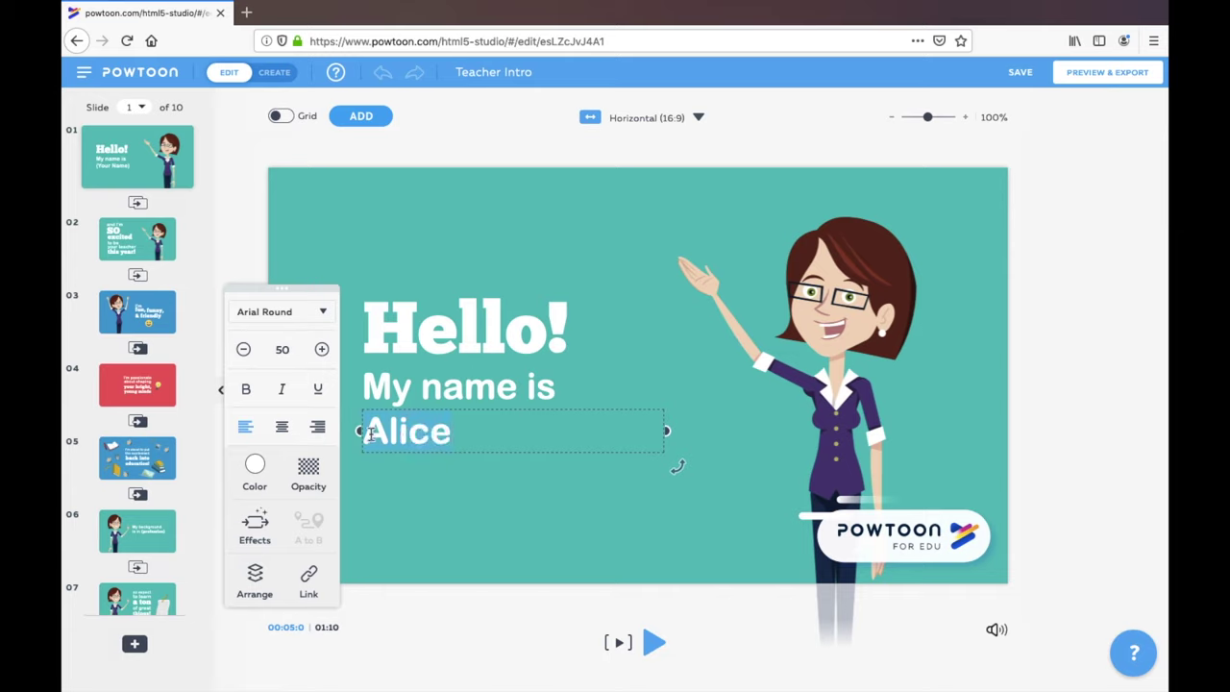
{"action": "left_click", "coordinate": [321, 350]}
{"action": "left_click", "coordinate": [322, 349]}
{"action": "left_click", "coordinate": [322, 350]}
{"action": "left_click", "coordinate": [322, 349]}
{"action": "left_click", "coordinate": [322, 350]}
{"action": "left_click", "coordinate": [322, 350]}
{"action": "left_click", "coordinate": [322, 350]}
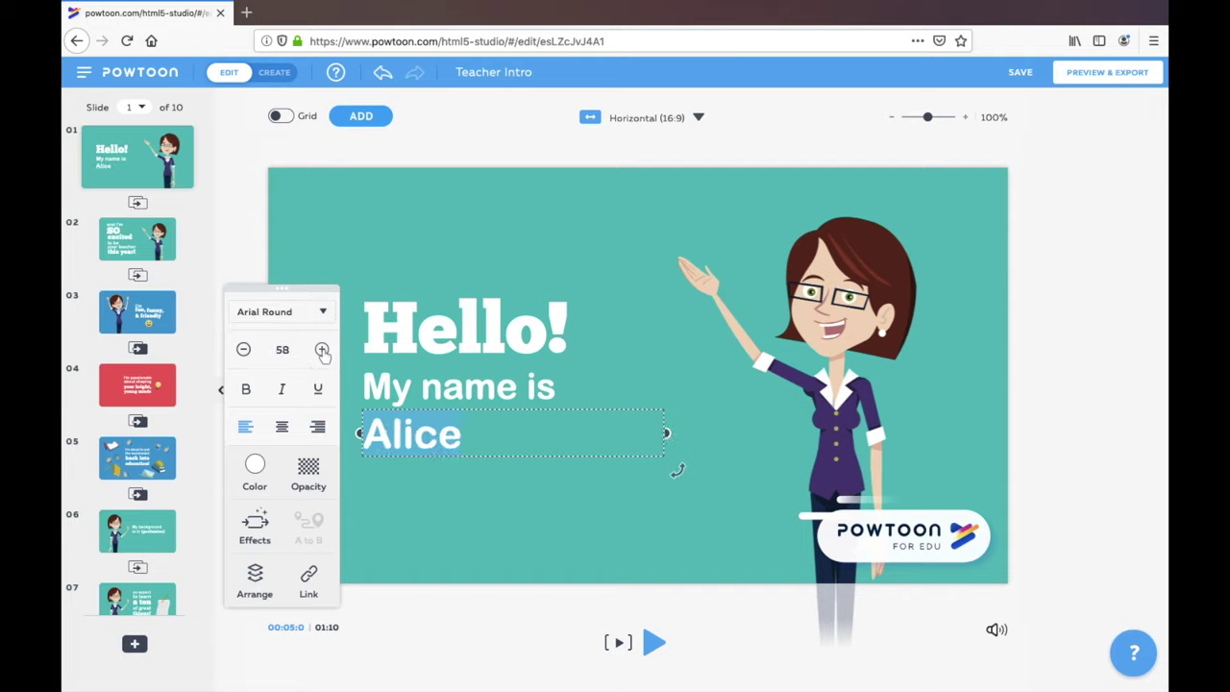
{"action": "left_click", "coordinate": [322, 350]}
{"action": "left_click", "coordinate": [288, 349]}
{"action": "type", "text": "75"}
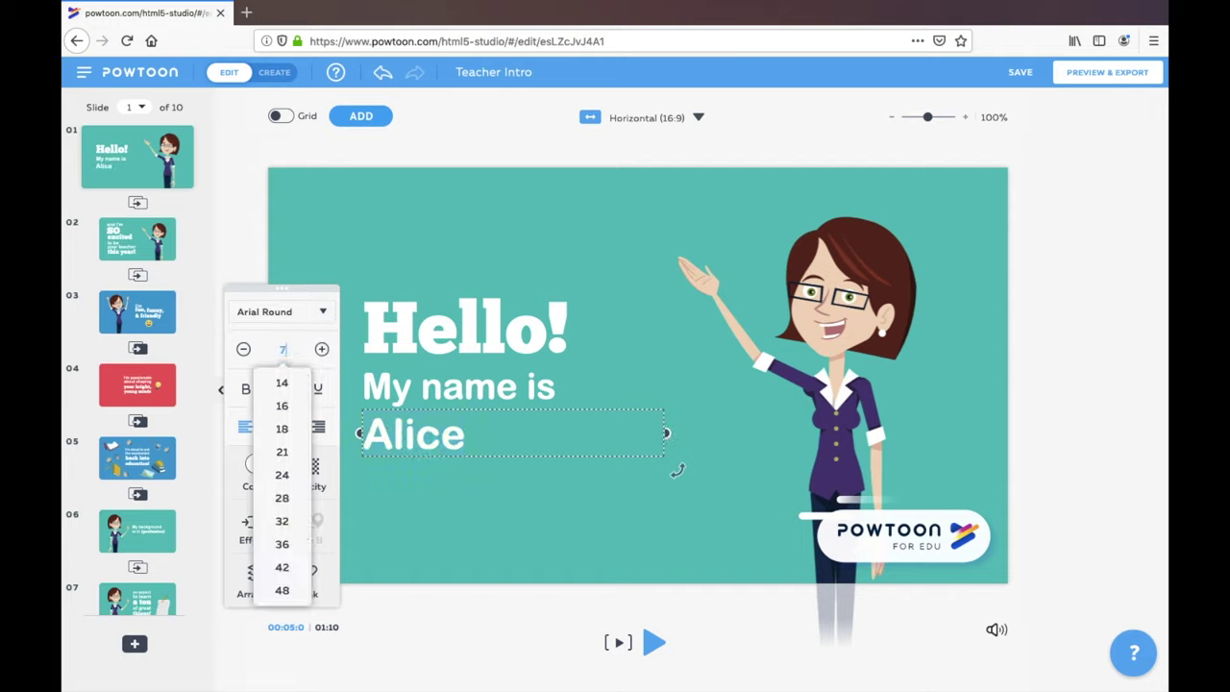
{"action": "key", "text": "Return"}
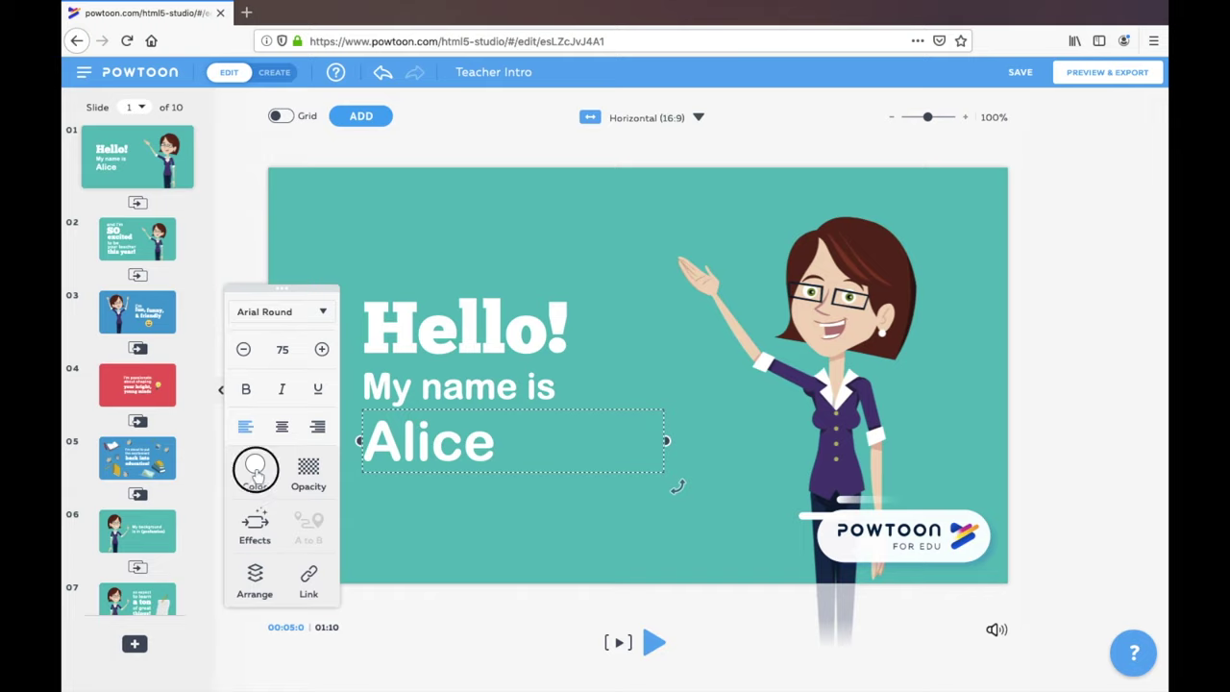
Step: Colour the name purple (#895596), centre-align it and move it lower on the slide
{"action": "left_click", "coordinate": [255, 466]}
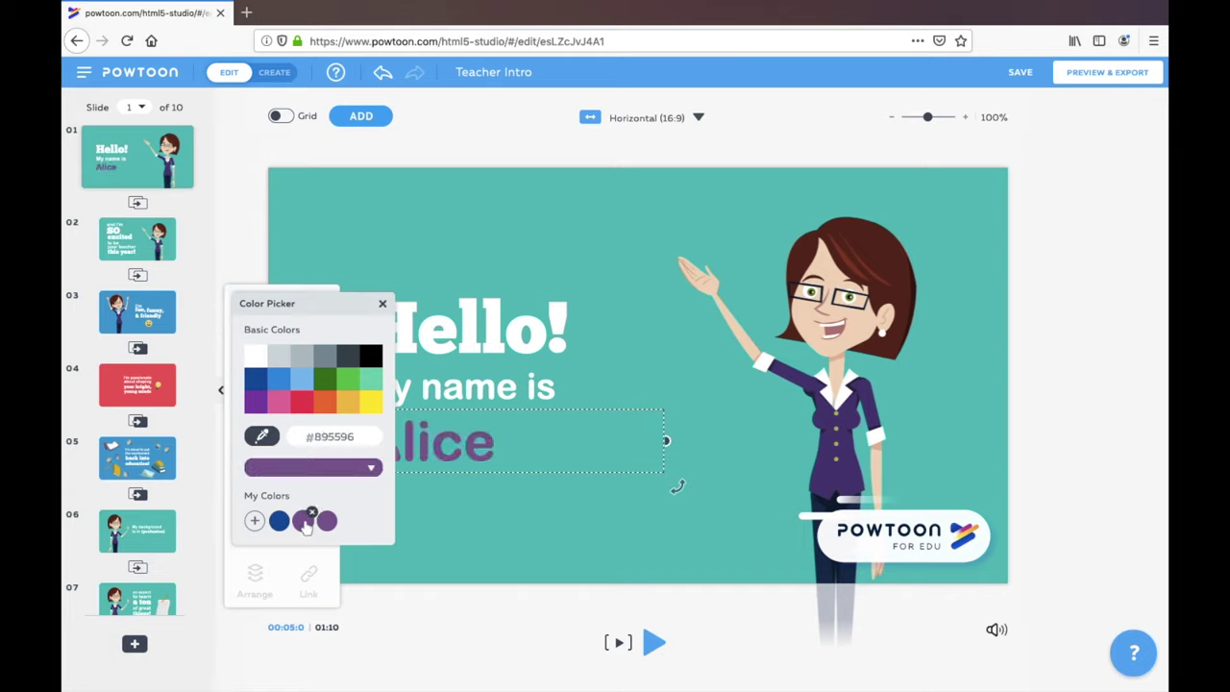
{"action": "left_click", "coordinate": [383, 304]}
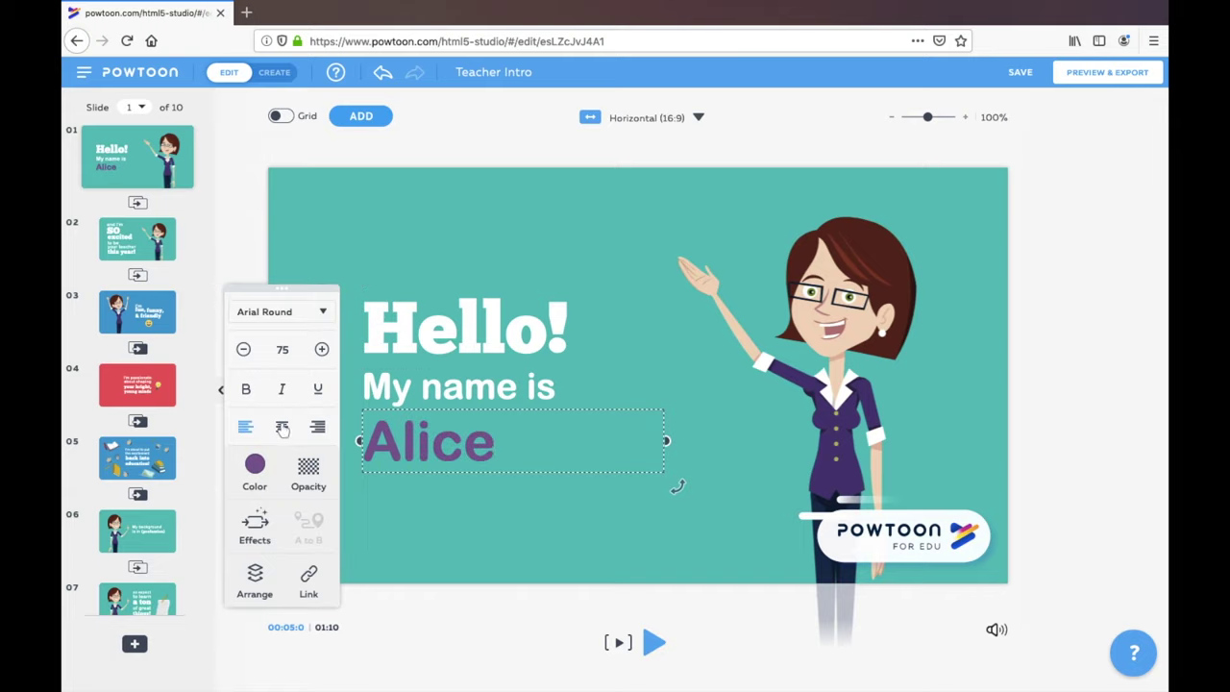
{"action": "left_click", "coordinate": [281, 427]}
{"action": "left_click_drag", "start_coordinate": [598, 473], "coordinate": [577, 497]}
Step: Swap the teacher for the dark-haired woman in red from The Office - Free pack
{"action": "left_click", "coordinate": [846, 341]}
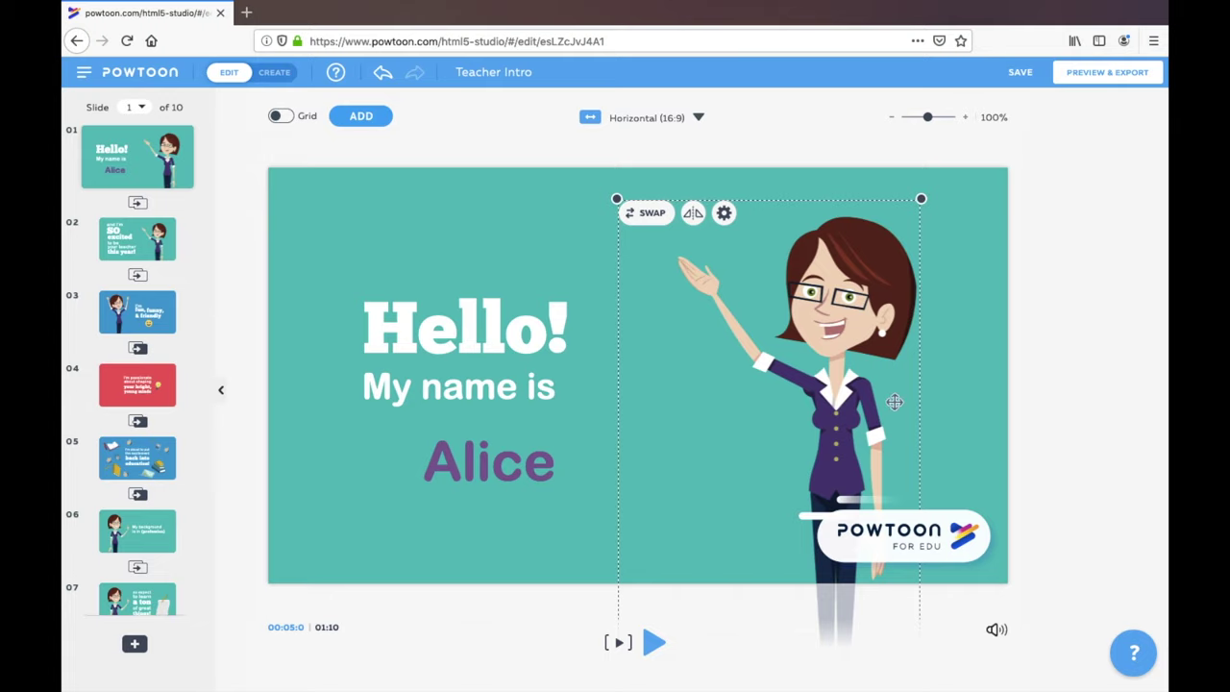
{"action": "left_click", "coordinate": [646, 212]}
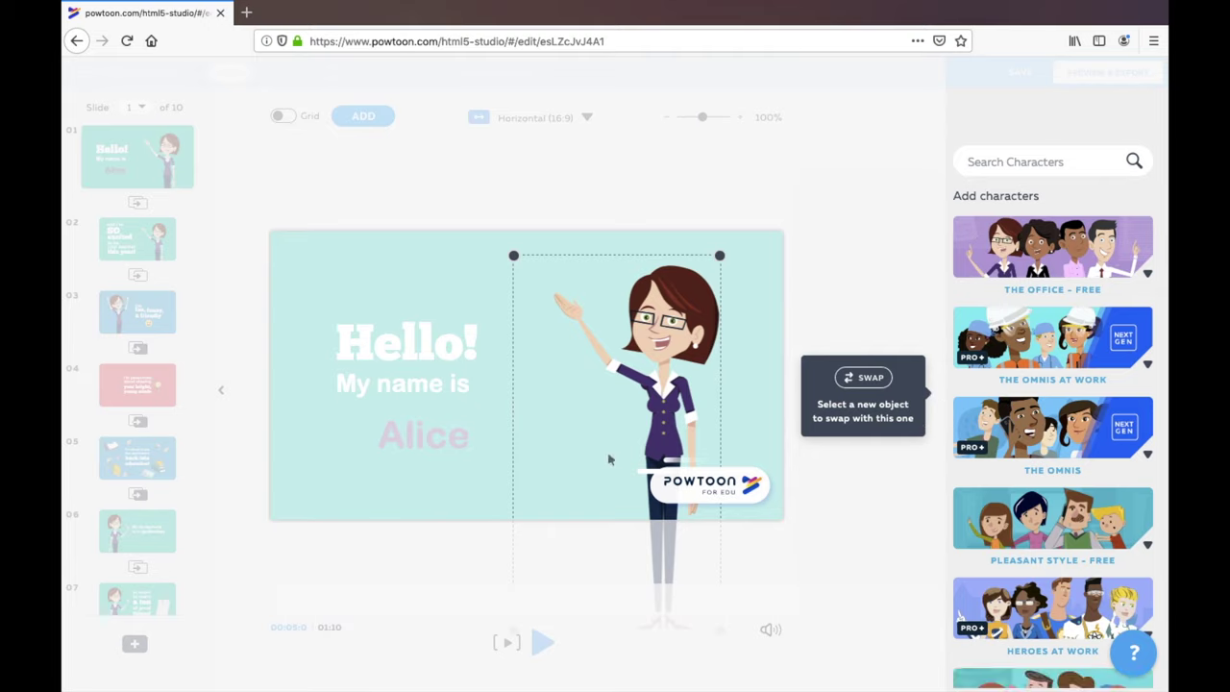
{"action": "left_click", "coordinate": [1092, 282]}
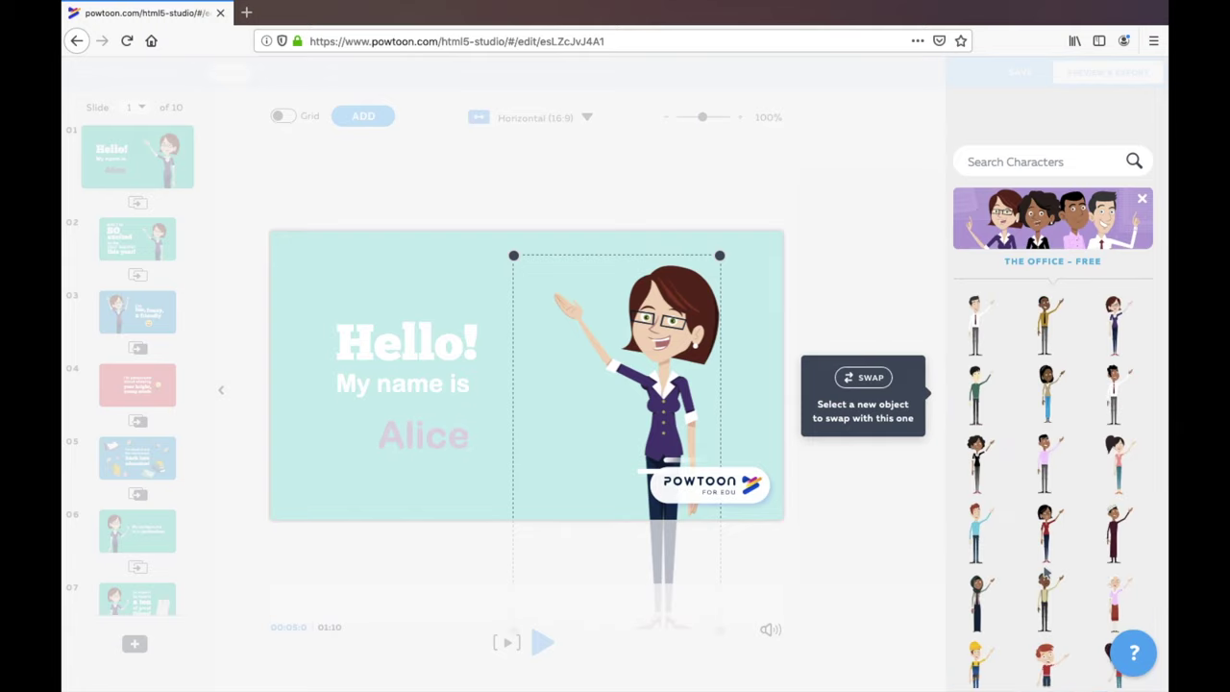
{"action": "scroll", "coordinate": [1045, 573], "scroll_direction": "down", "scroll_amount": 3}
{"action": "left_click", "coordinate": [1051, 406]}
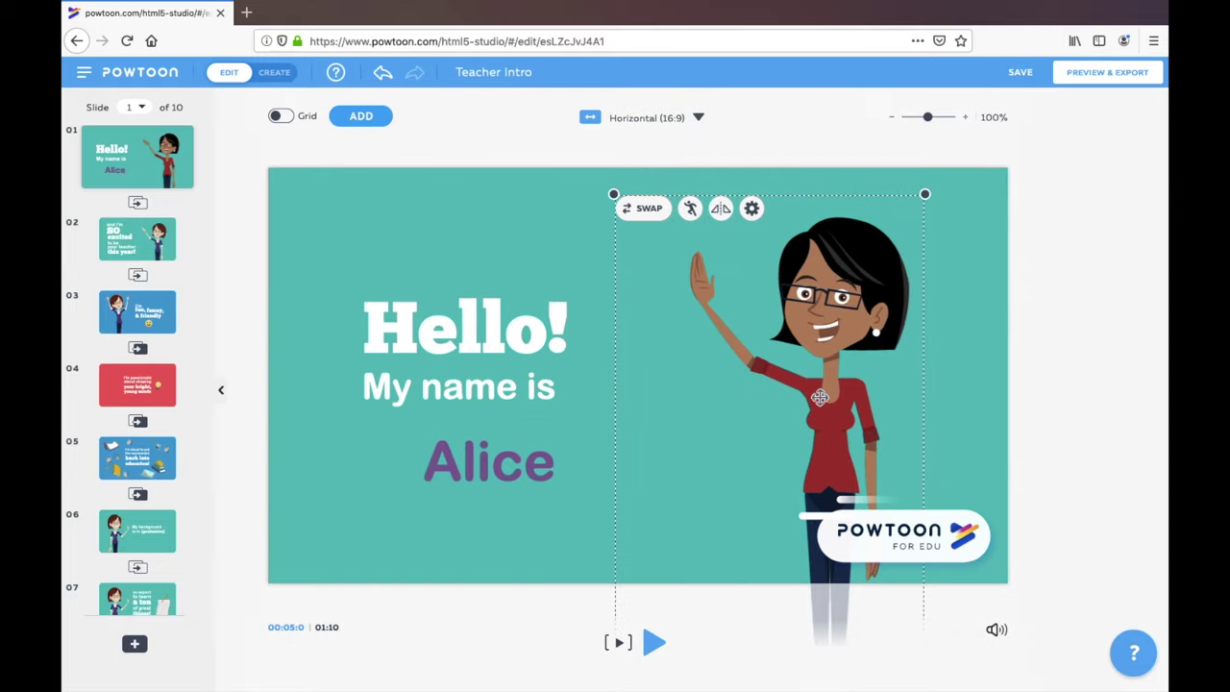
{"action": "left_click", "coordinate": [426, 205]}
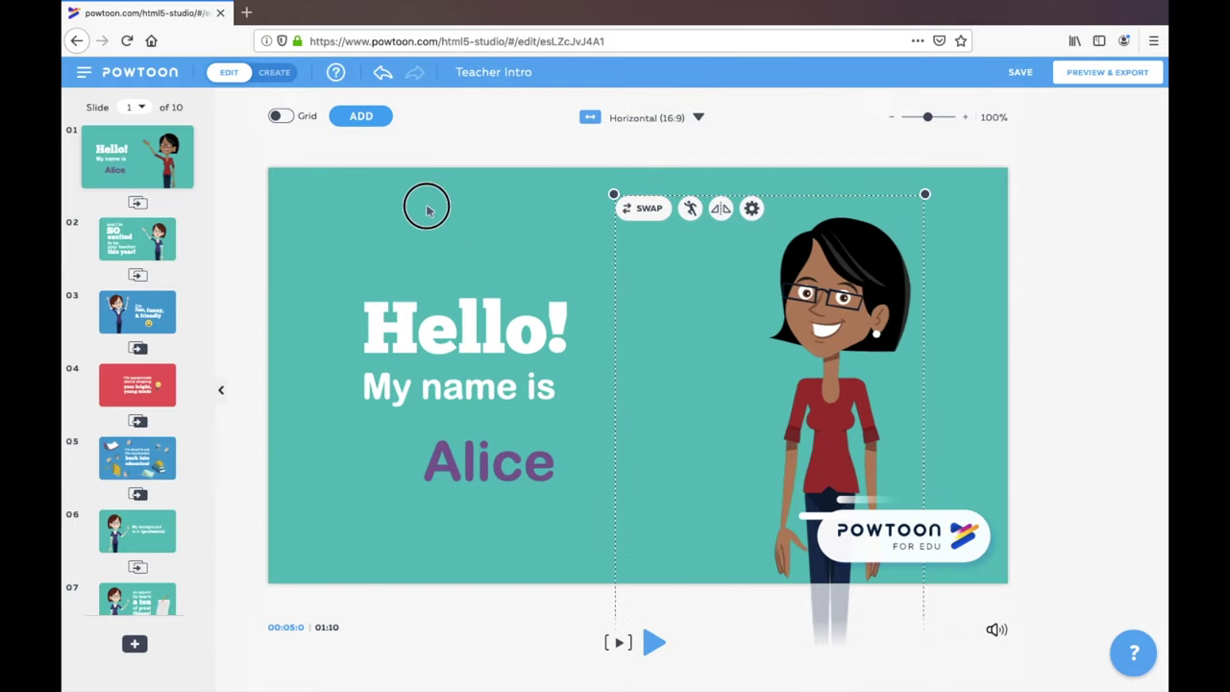
Step: Change slide 1's background colour from teal to orange-yellow (#F9BF3A)
{"action": "left_click", "coordinate": [290, 190]}
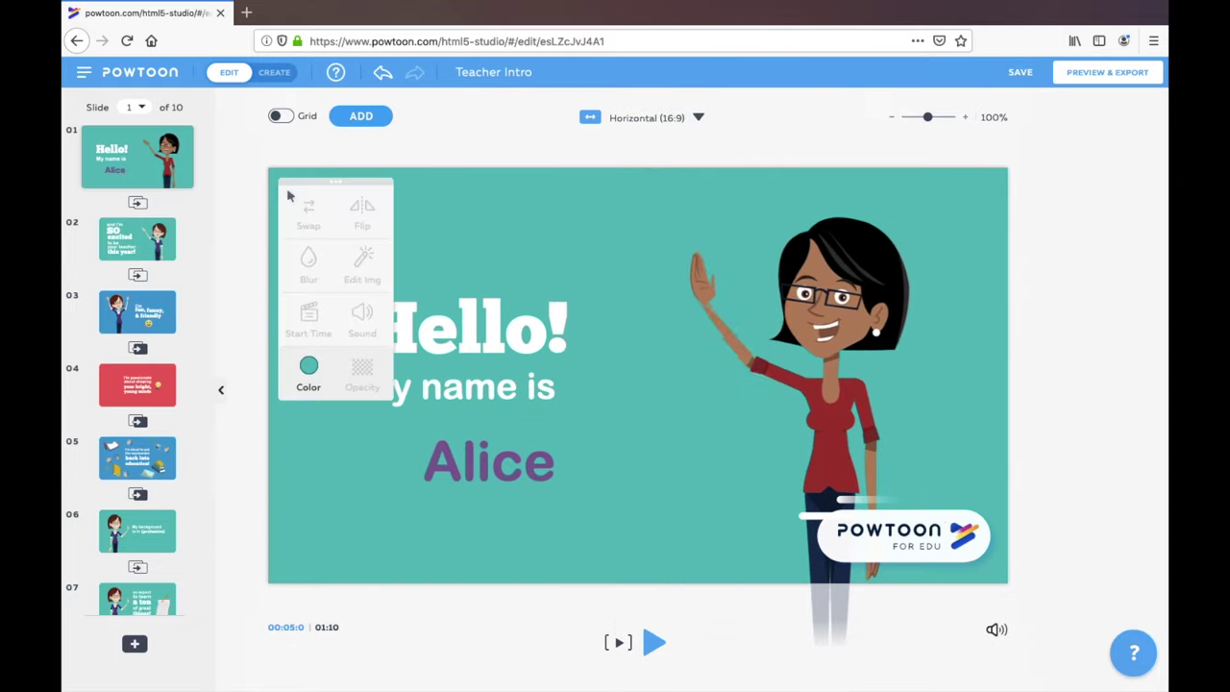
{"action": "left_click", "coordinate": [304, 370]}
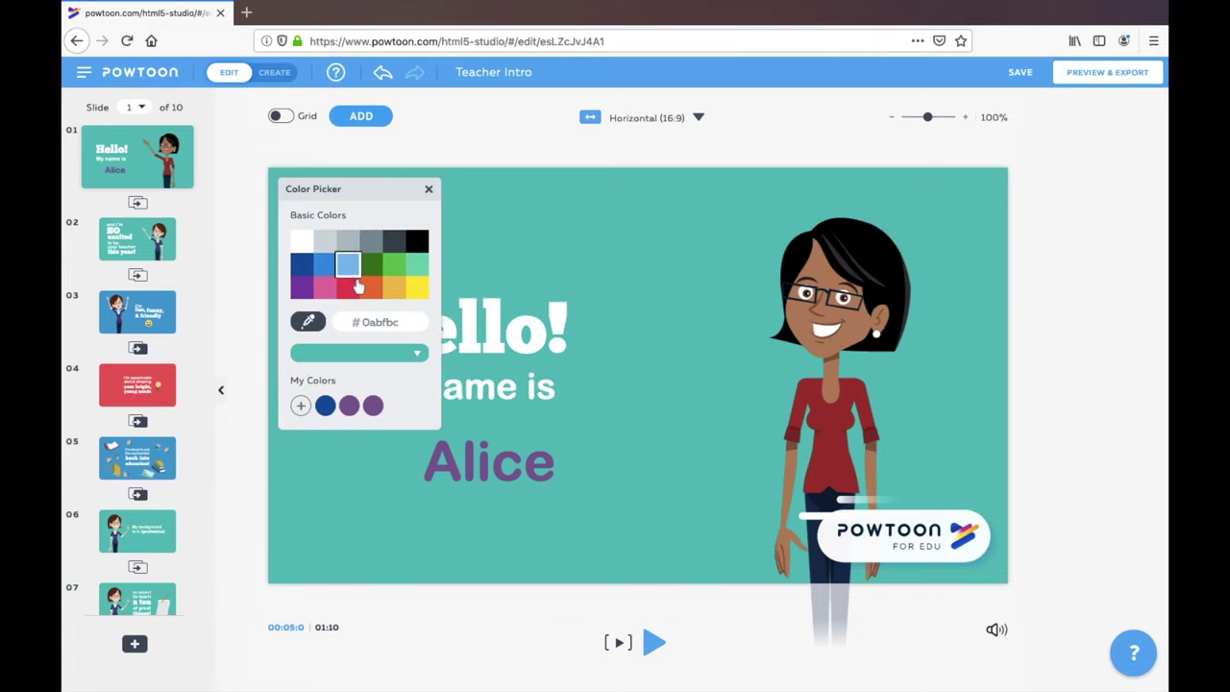
{"action": "left_click", "coordinate": [392, 287]}
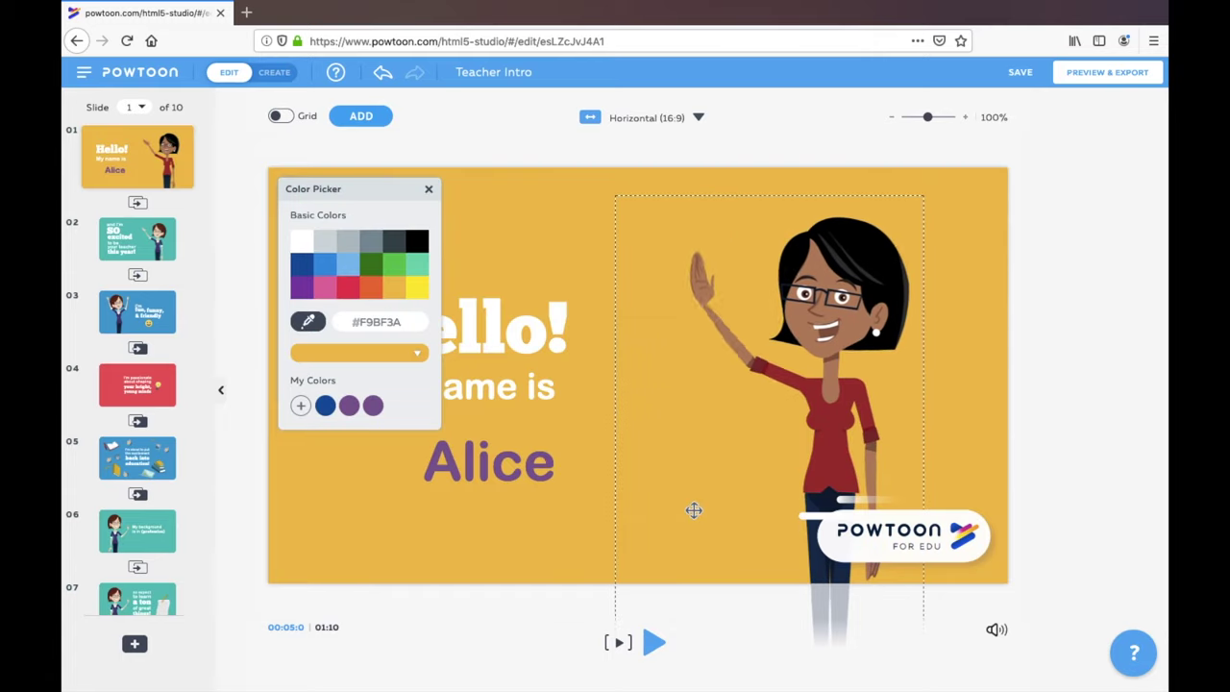
{"action": "left_click", "coordinate": [553, 544]}
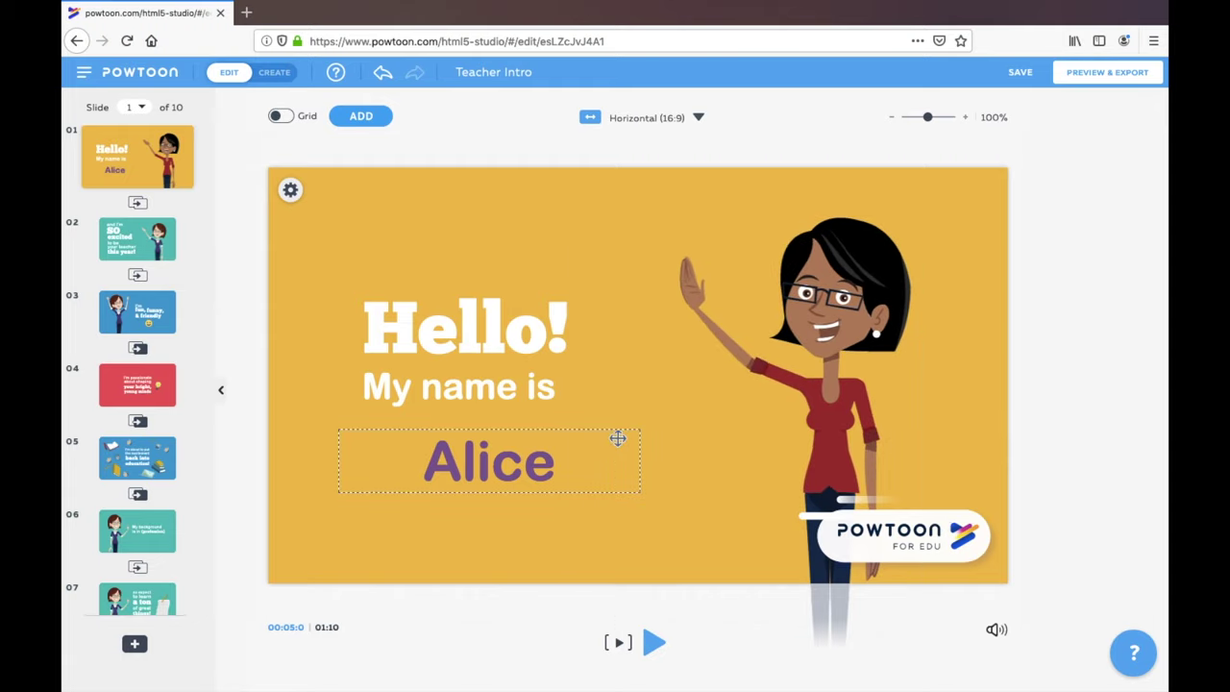
{"action": "mouse_move", "coordinate": [147, 152]}
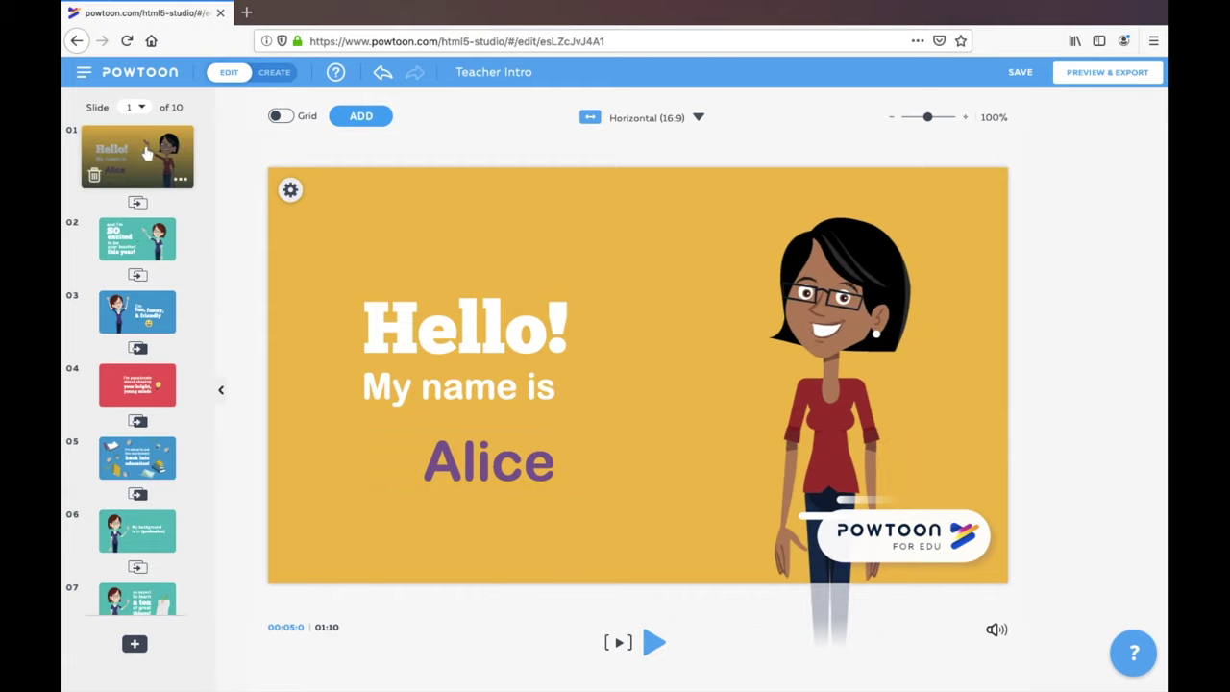
Step: On slide 2, delete the teacher character, leaving only the 'excited' text
{"action": "left_click", "coordinate": [135, 234]}
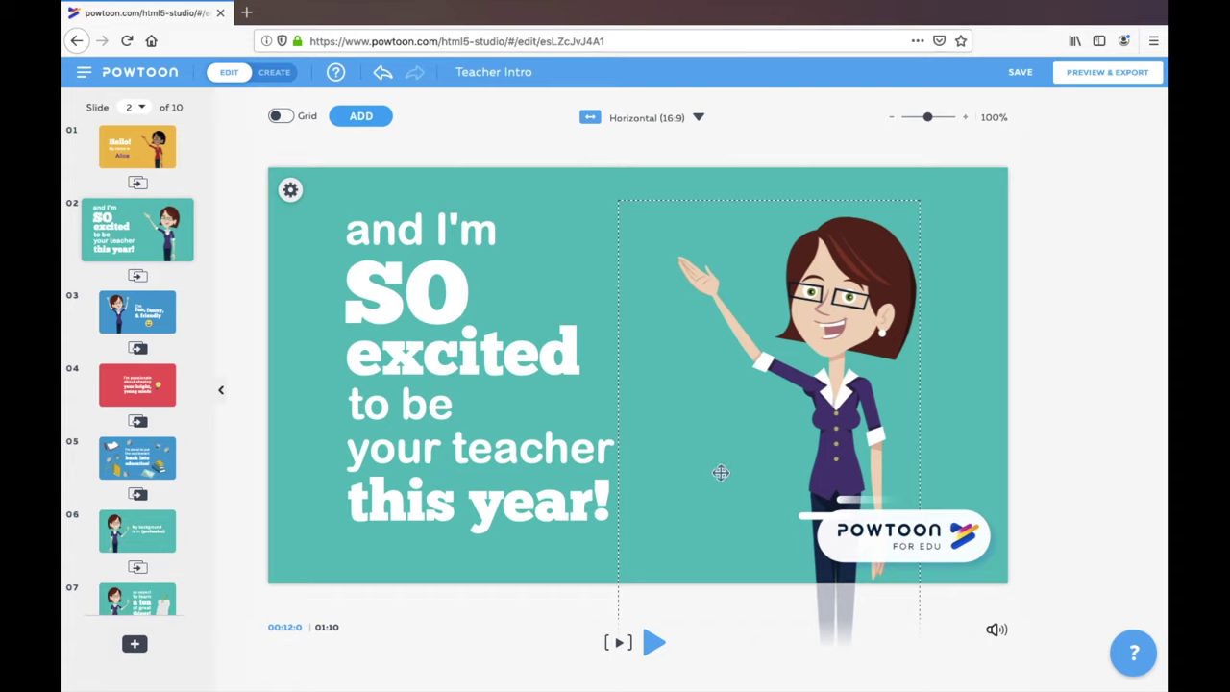
{"action": "left_click", "coordinate": [812, 356]}
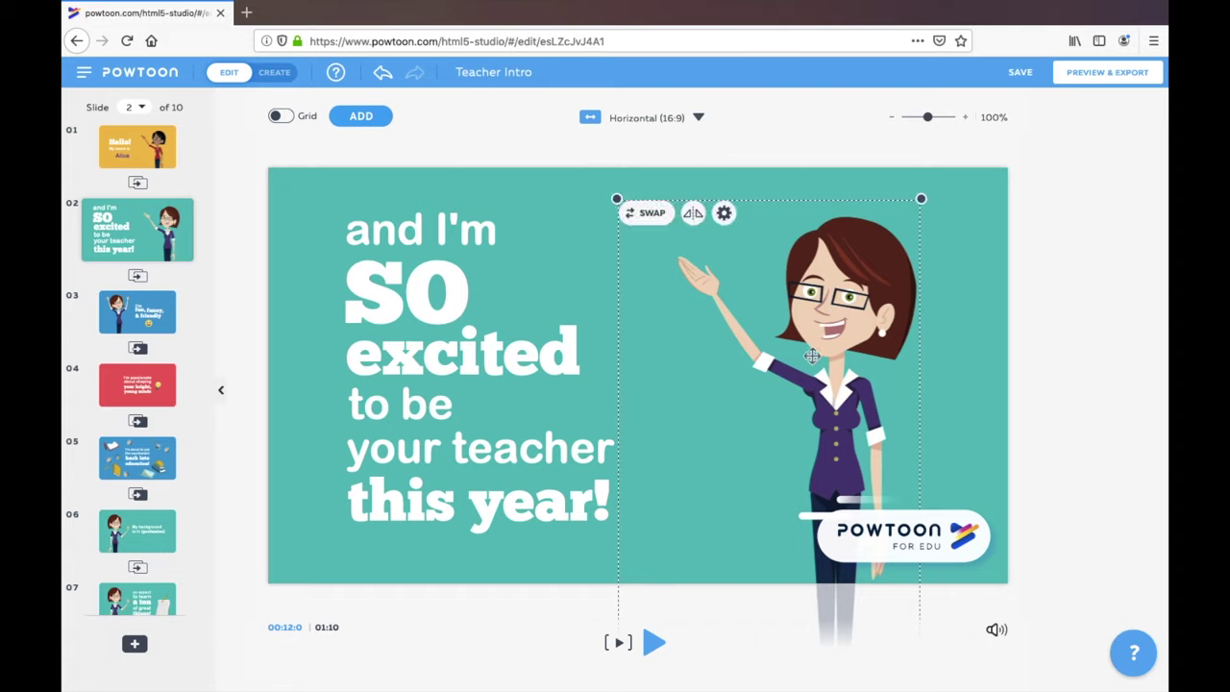
{"action": "key", "text": "Delete"}
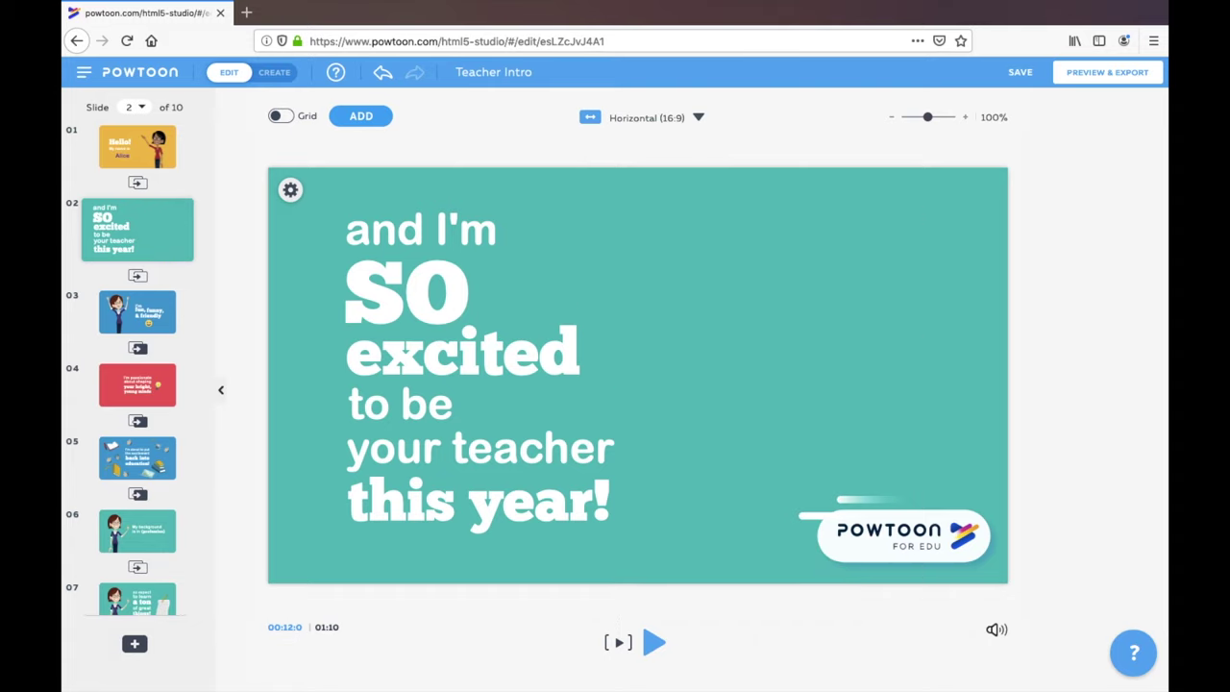
Step: Switch the editor to Create mode and browse the Intros scene category
{"action": "left_click", "coordinate": [285, 78]}
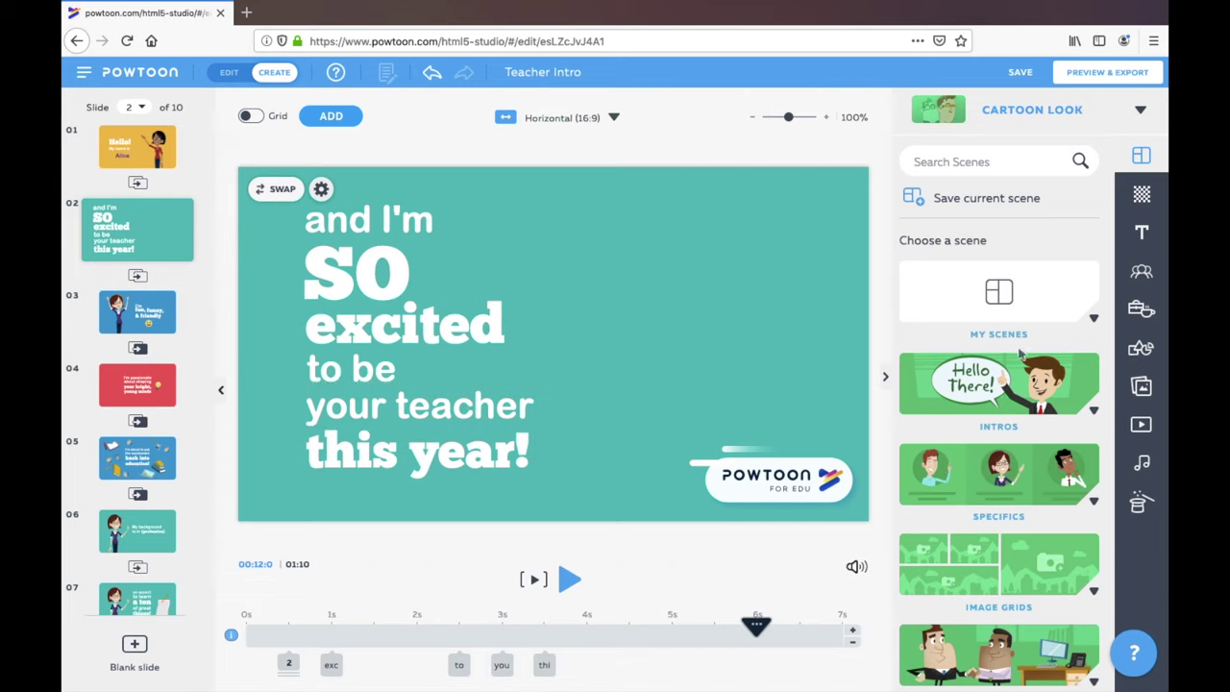
{"action": "left_click", "coordinate": [1060, 401]}
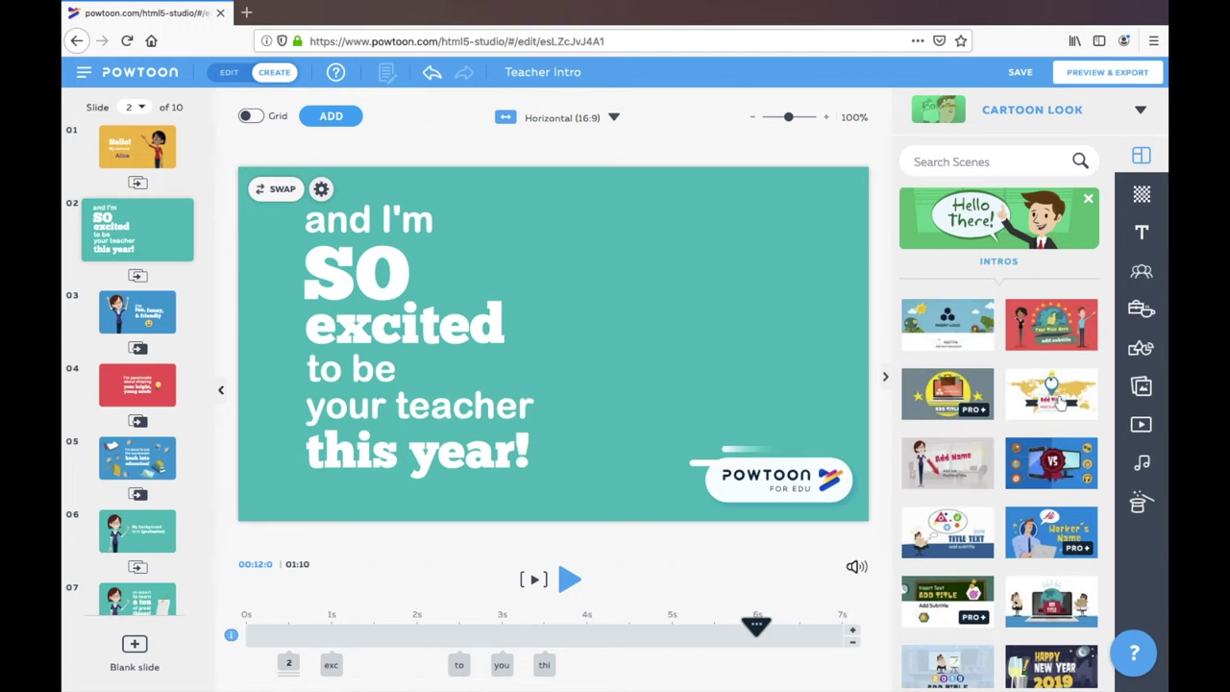
{"action": "scroll", "coordinate": [1059, 404], "scroll_direction": "down", "scroll_amount": 8}
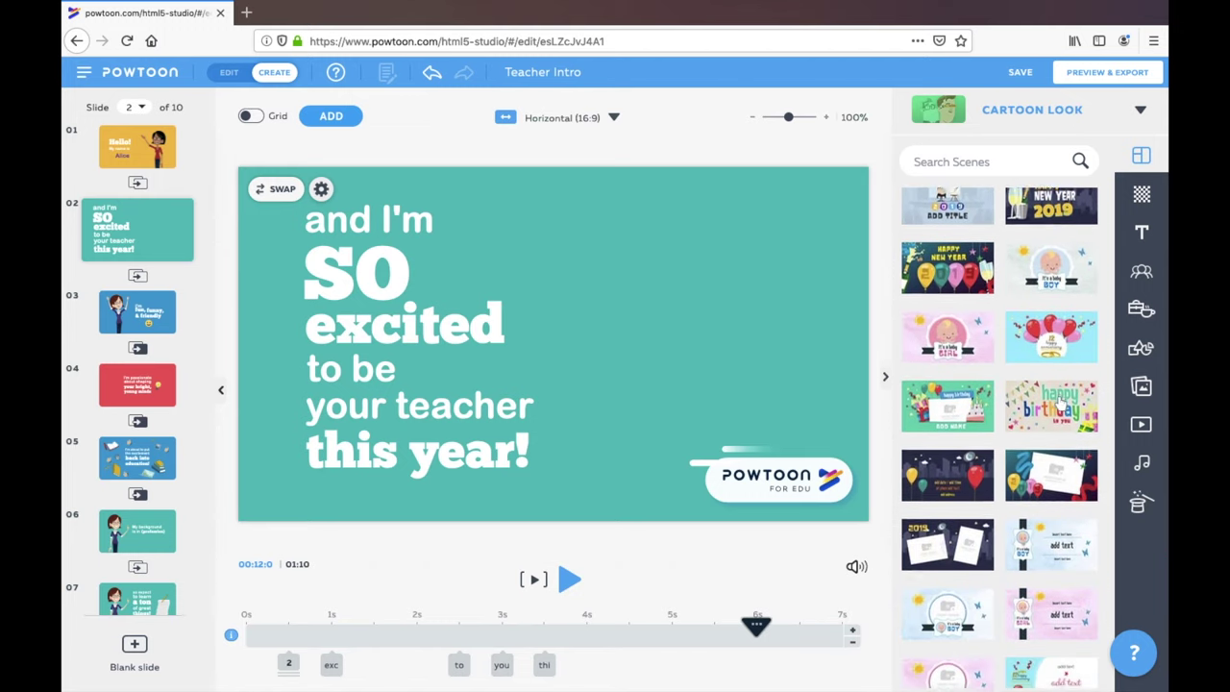
Step: Search props for 'atom', then 'apple', and add the red apple prop to slide 2
{"action": "scroll", "coordinate": [1059, 404], "scroll_direction": "up", "scroll_amount": 10}
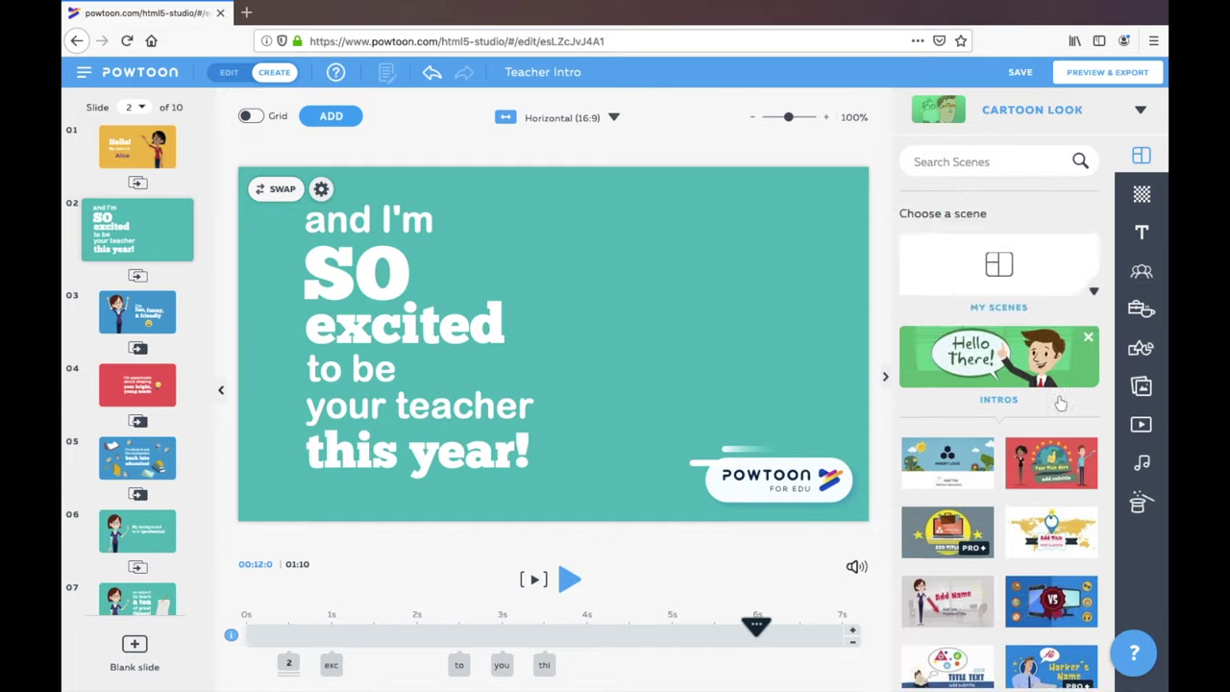
{"action": "left_click", "coordinate": [1144, 322]}
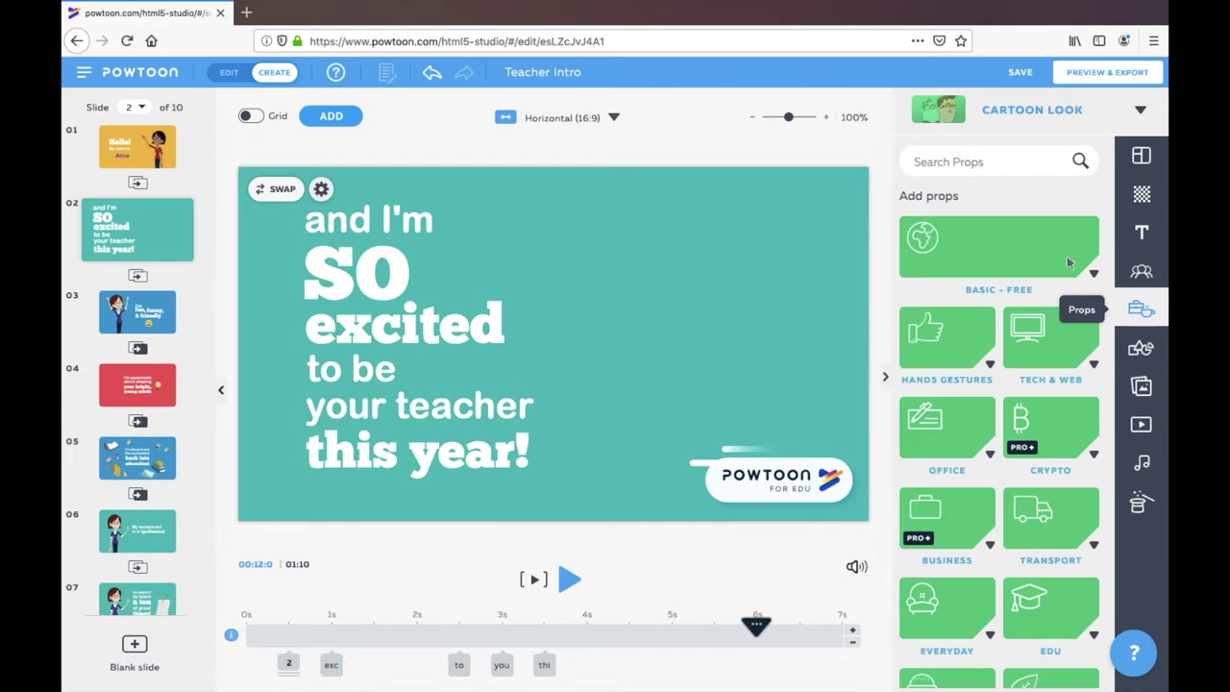
{"action": "left_click", "coordinate": [1014, 161]}
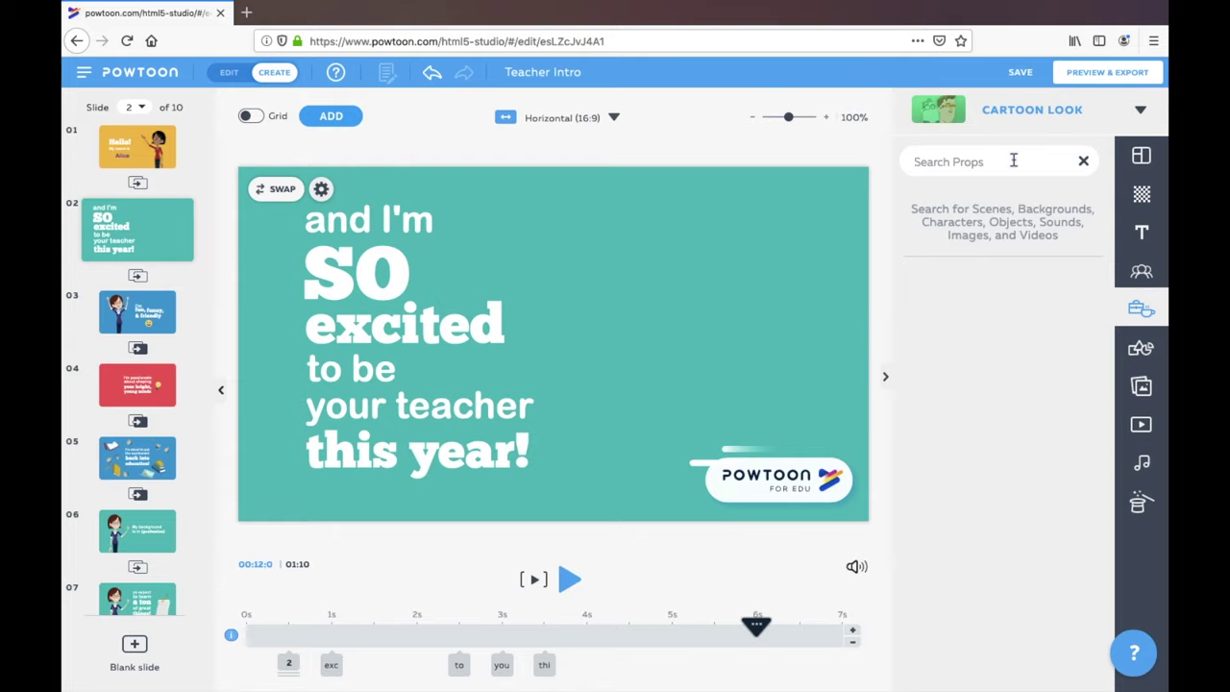
{"action": "type", "text": "ato"}
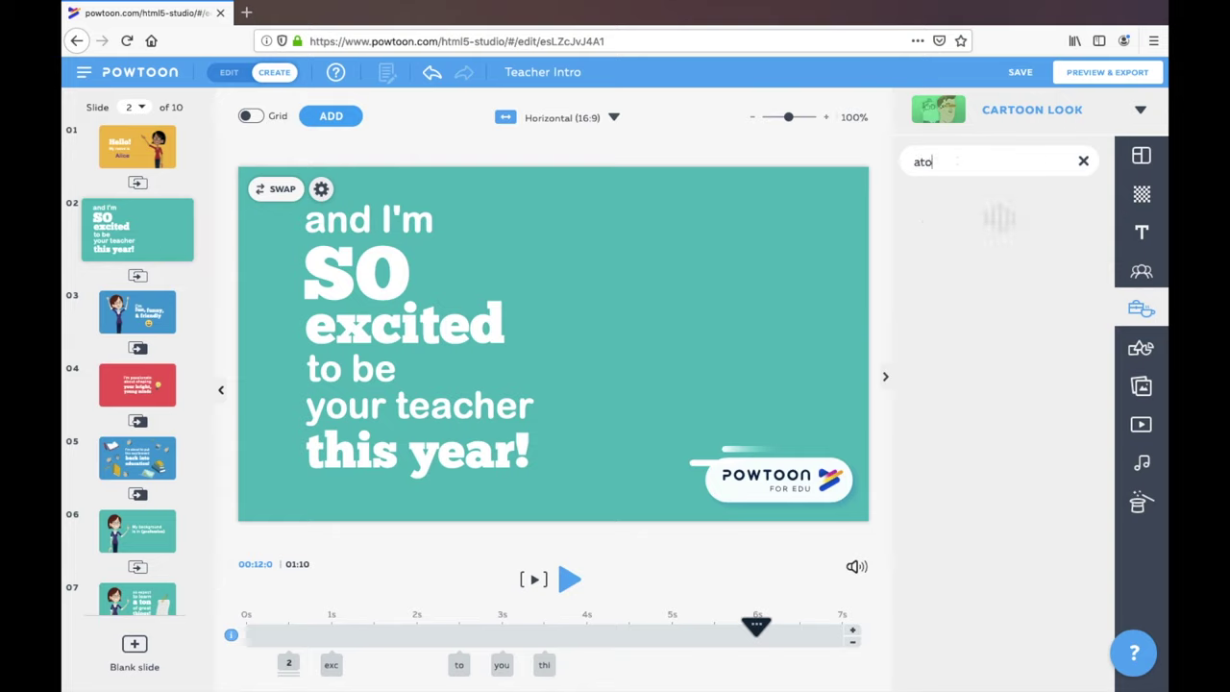
{"action": "type", "text": "m"}
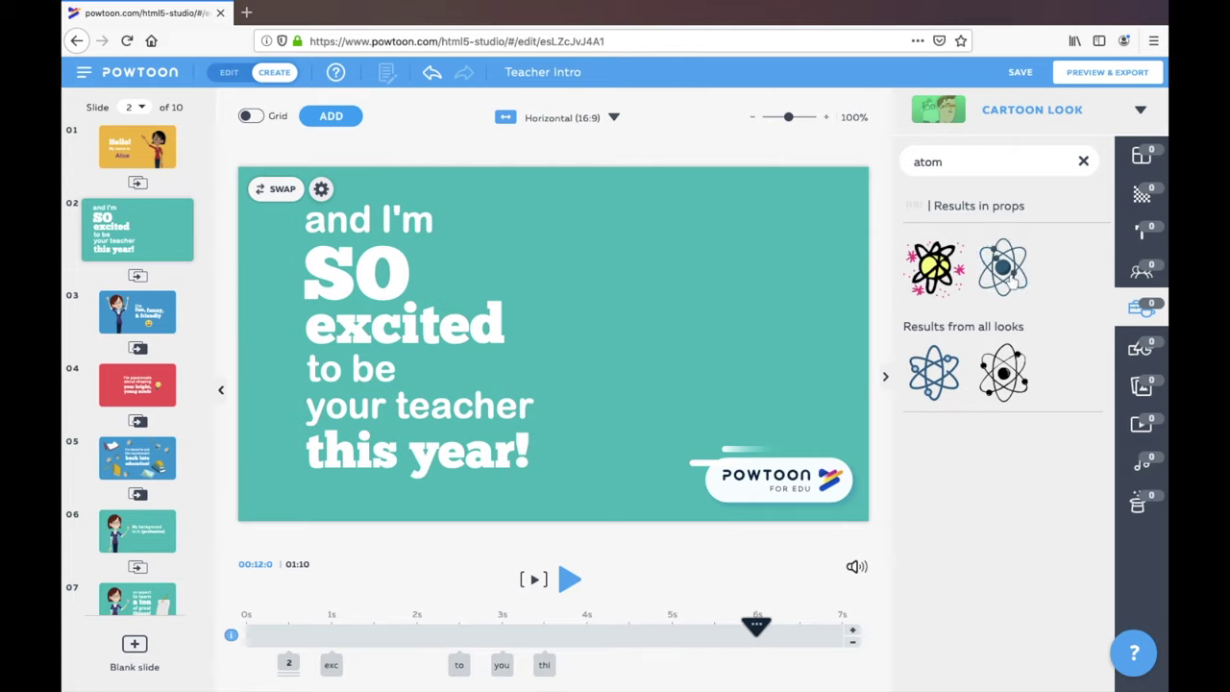
{"action": "left_click", "coordinate": [949, 163]}
{"action": "left_click_drag", "start_coordinate": [950, 162], "coordinate": [915, 163]}
{"action": "type", "text": "apple"}
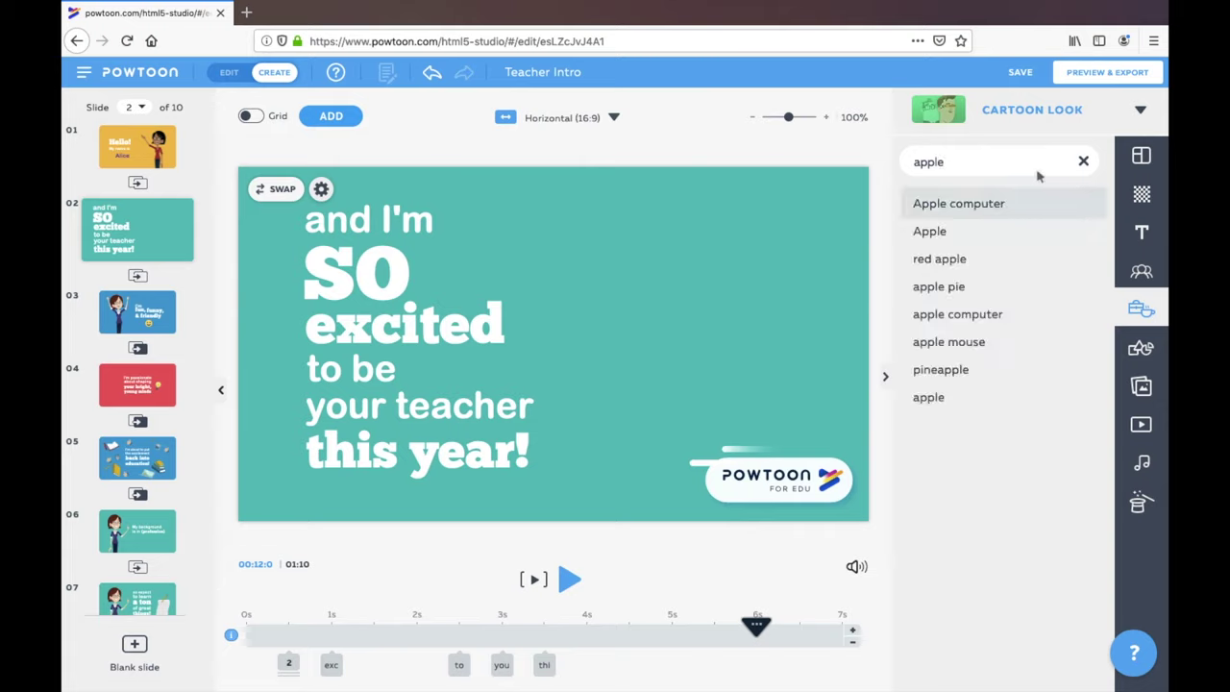
{"action": "left_click", "coordinate": [1036, 202]}
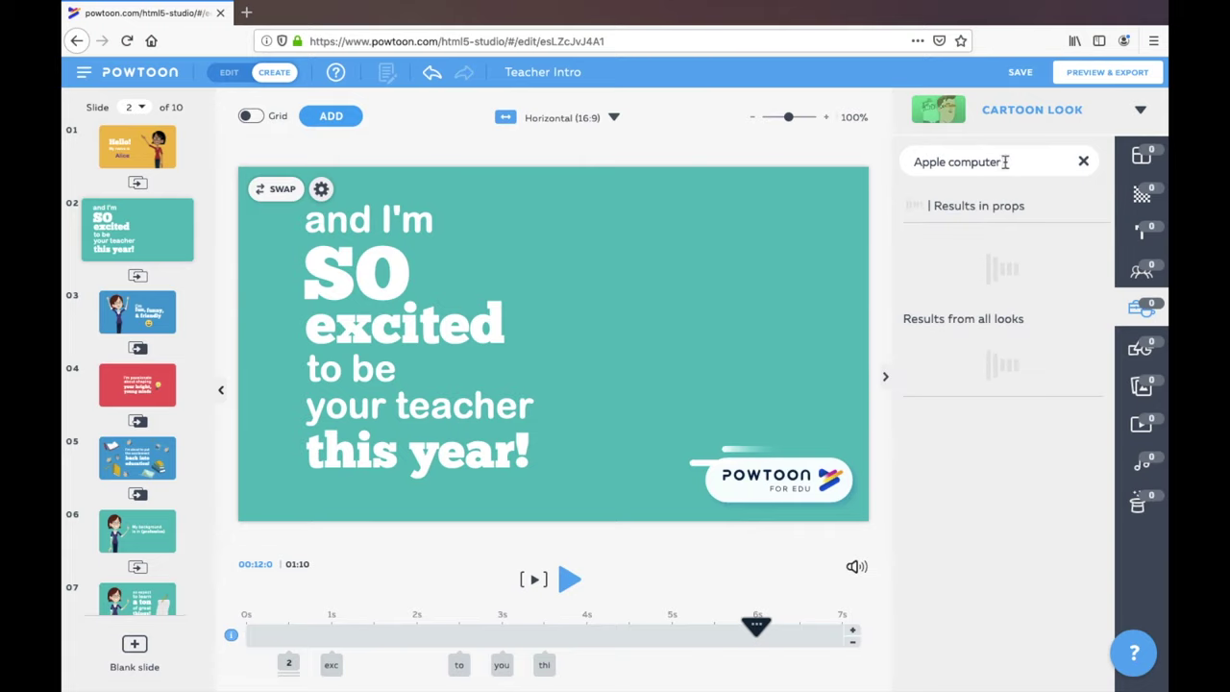
{"action": "key", "text": "BackSpace"}
{"action": "key", "text": "BackSpace"}
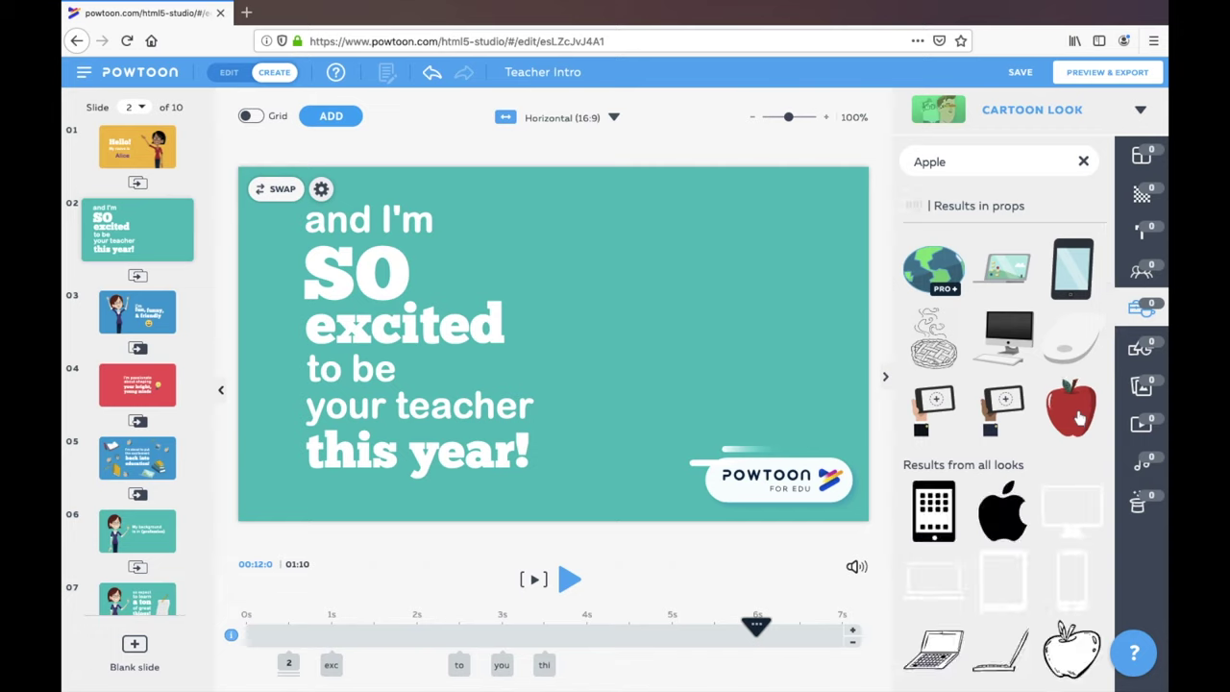
{"action": "left_click", "coordinate": [1078, 416]}
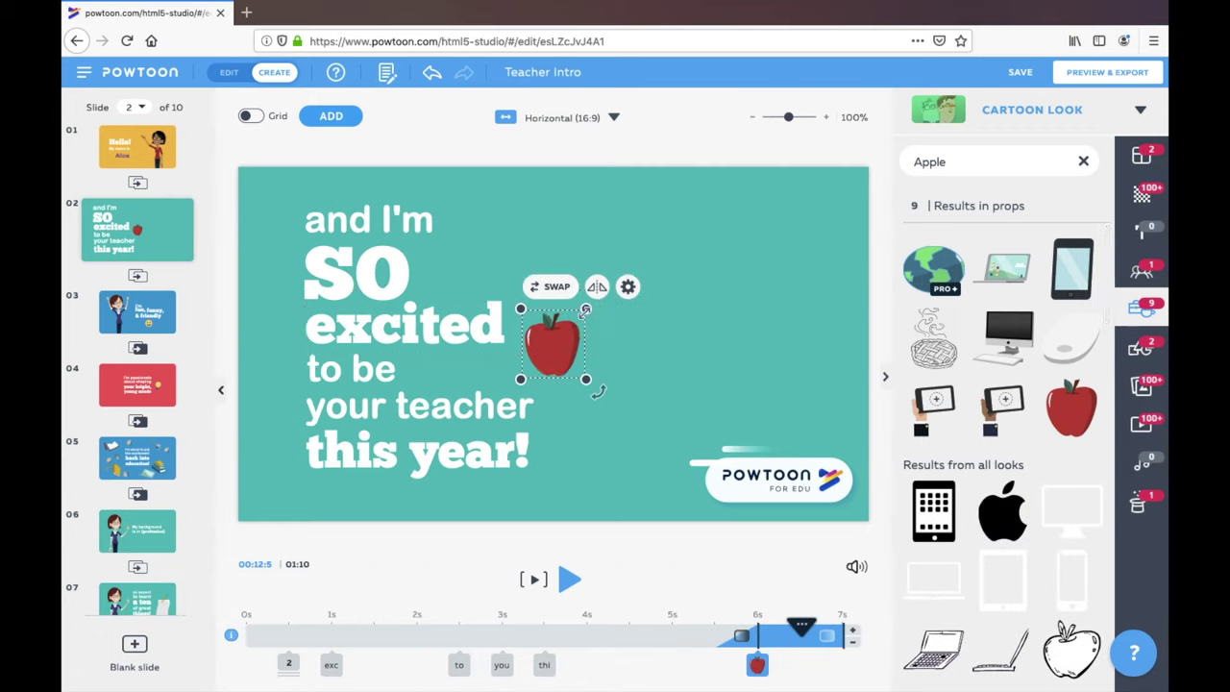
Step: Enlarge the red apple and reposition it to fill the space beside slide 2's text
{"action": "left_click_drag", "start_coordinate": [585, 309], "coordinate": [713, 242]}
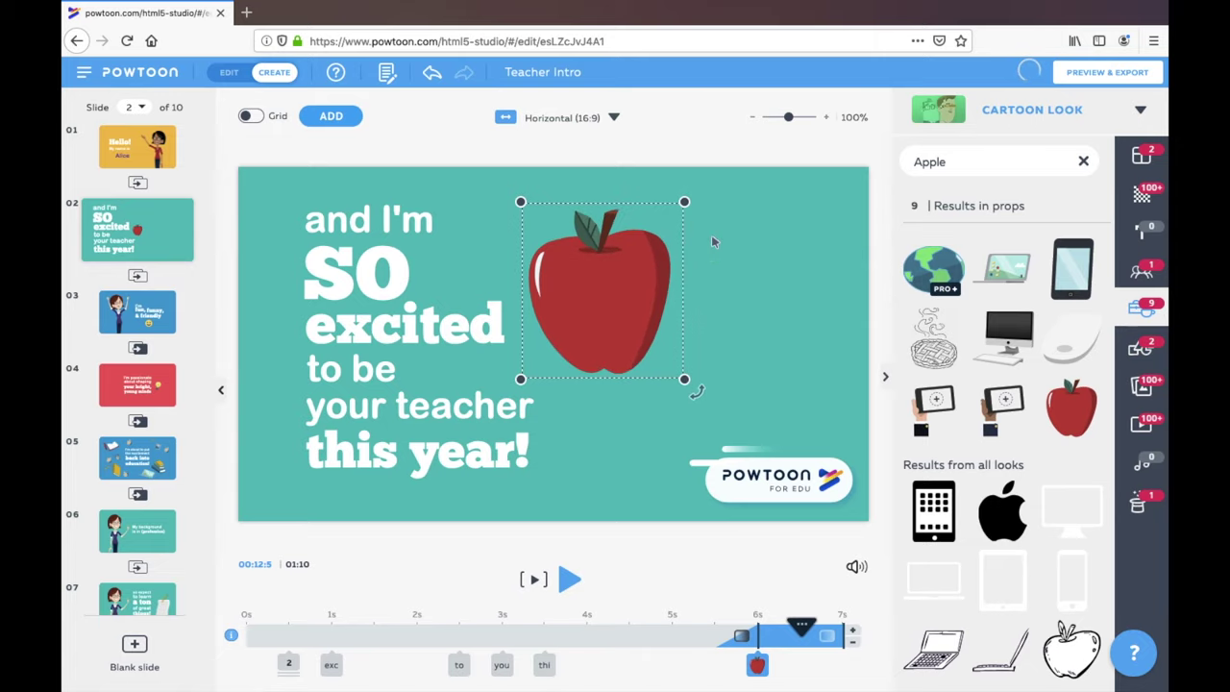
{"action": "left_click_drag", "start_coordinate": [634, 295], "coordinate": [742, 332]}
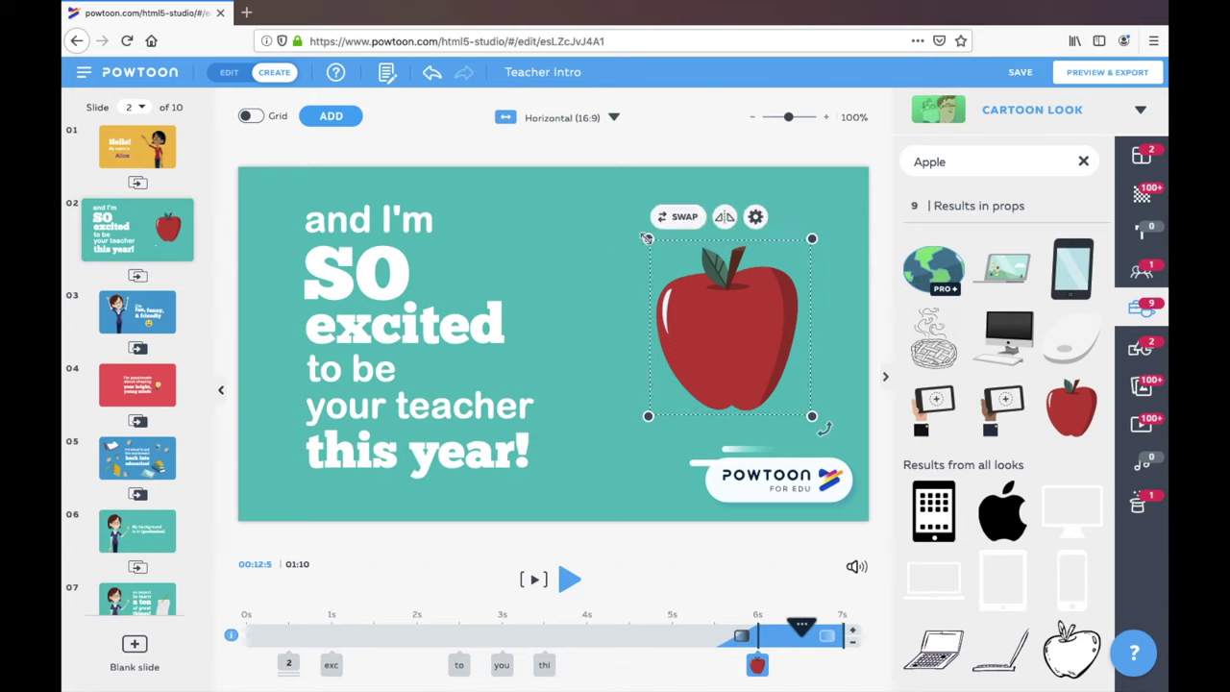
{"action": "left_click_drag", "start_coordinate": [650, 238], "coordinate": [619, 207]}
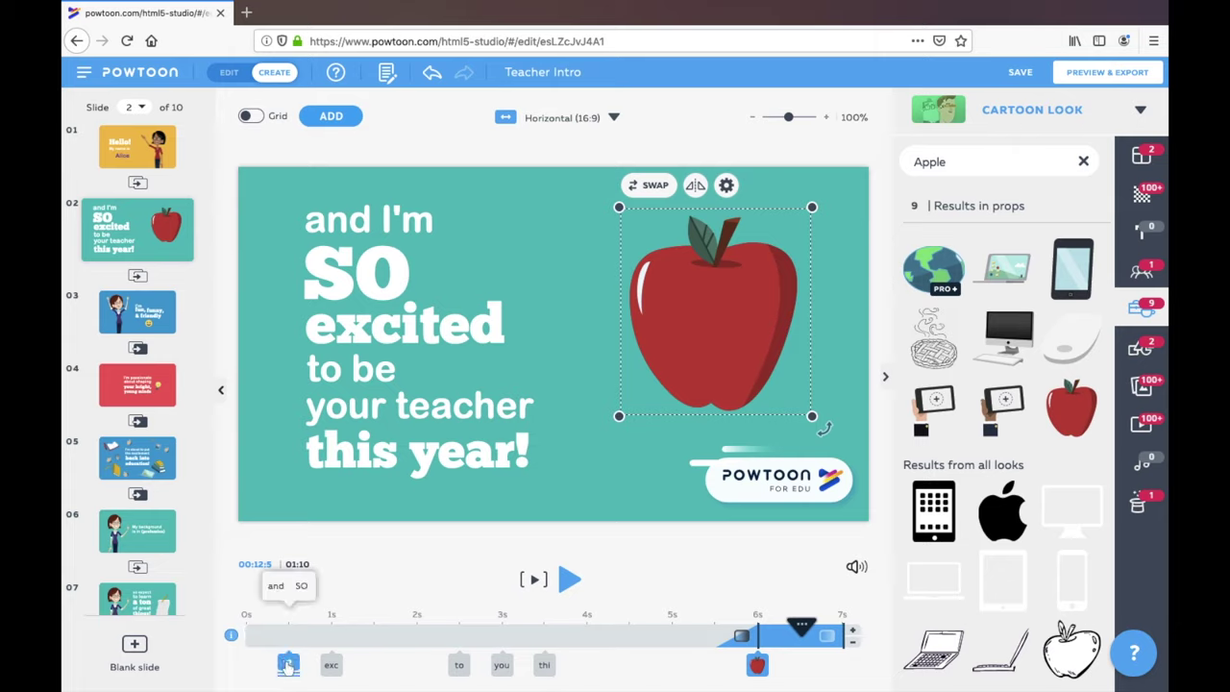
Step: Inspect the 'and I'm SO', 'excited' and 'to be' text items on slide 2's timeline
{"action": "left_click", "coordinate": [288, 665]}
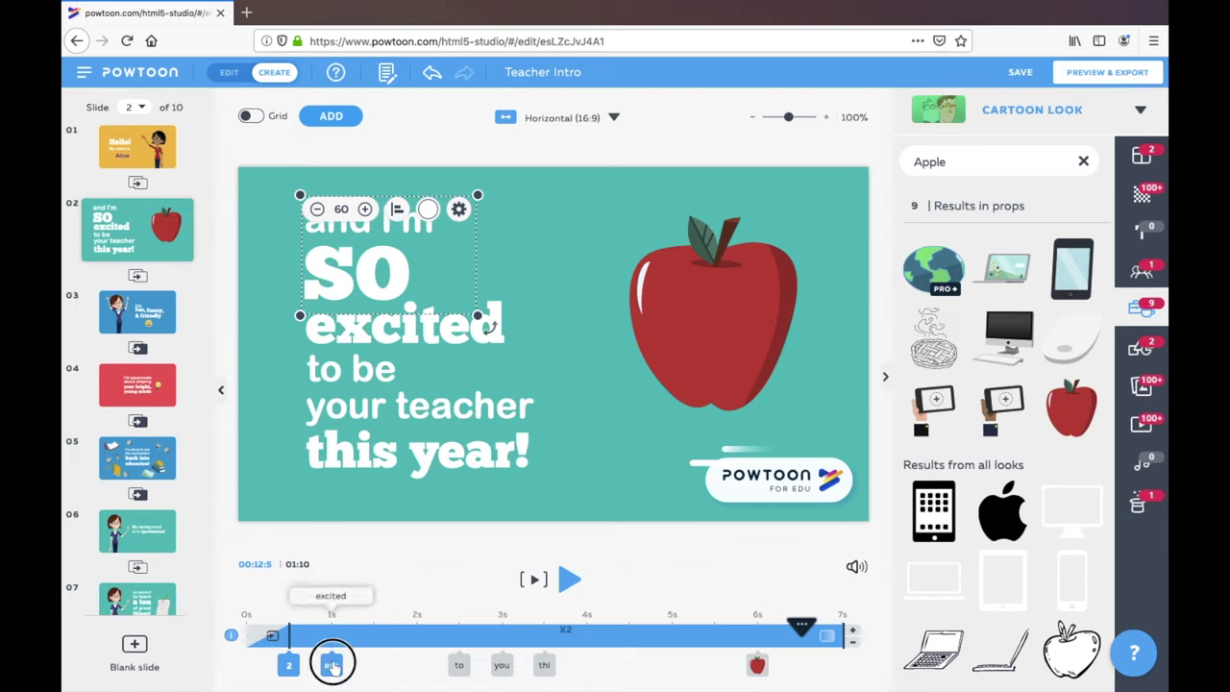
{"action": "left_click", "coordinate": [331, 665]}
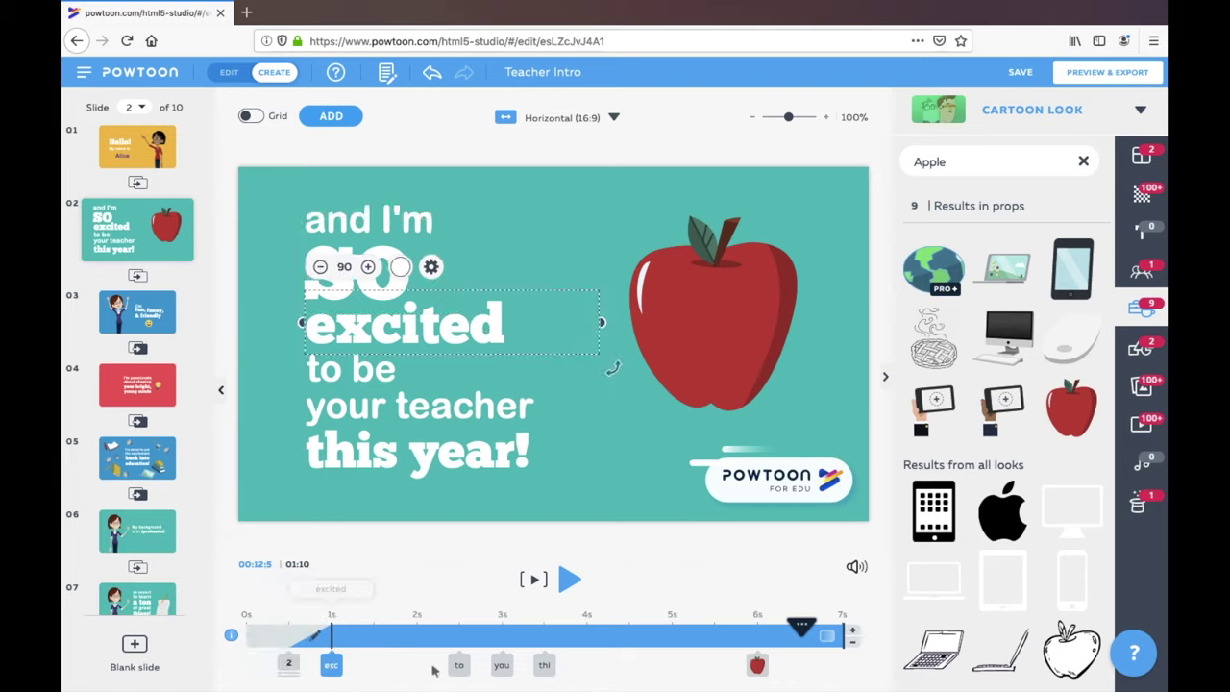
{"action": "left_click", "coordinate": [459, 665]}
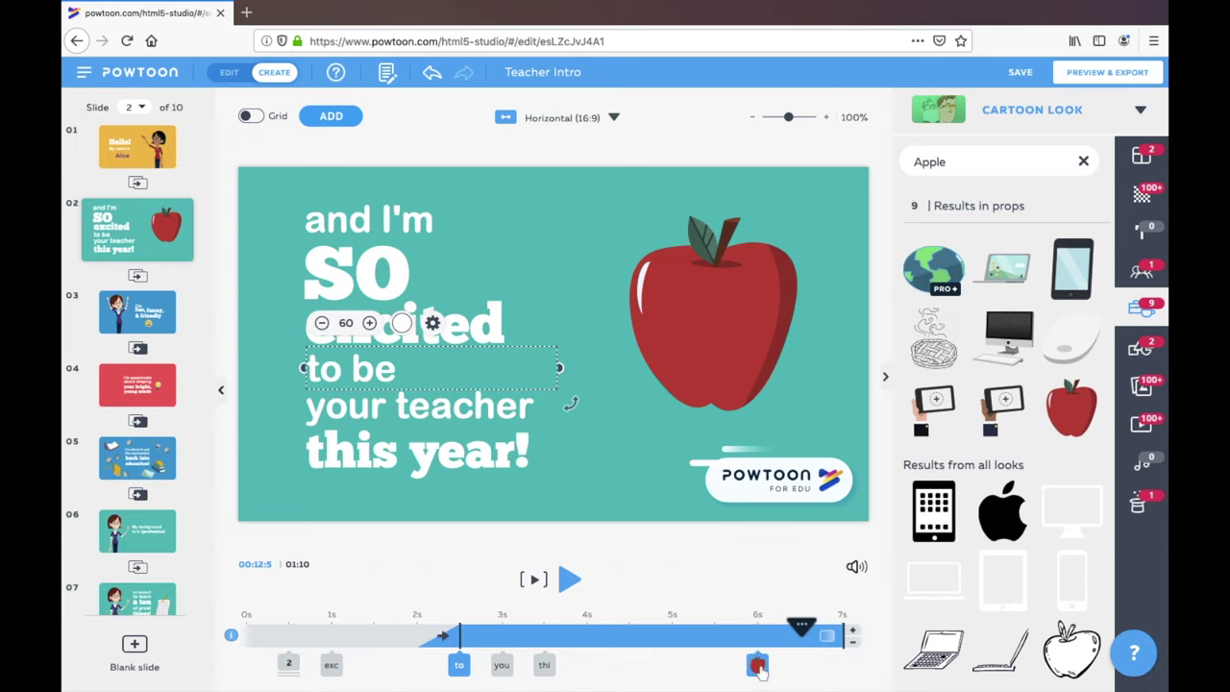
Step: Move the apple's entrance from 6 s to about 4.5 s and preview slide 2
{"action": "mouse_move", "coordinate": [758, 668]}
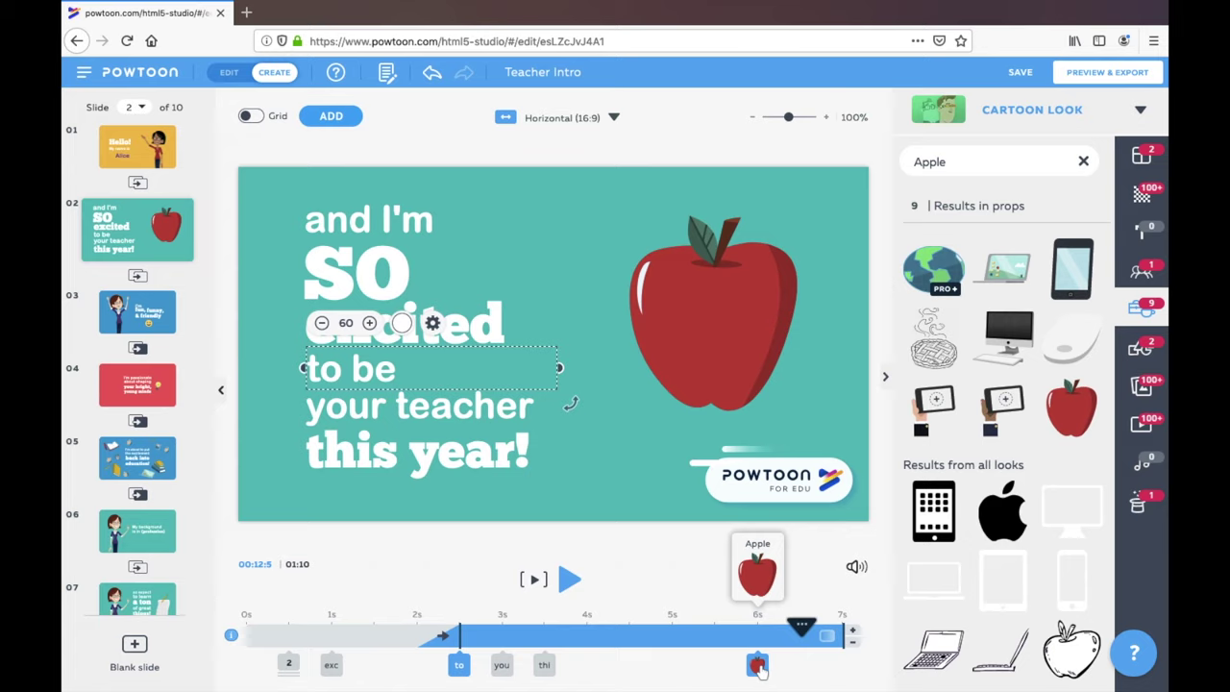
{"action": "left_click_drag", "start_coordinate": [758, 668], "coordinate": [642, 665]}
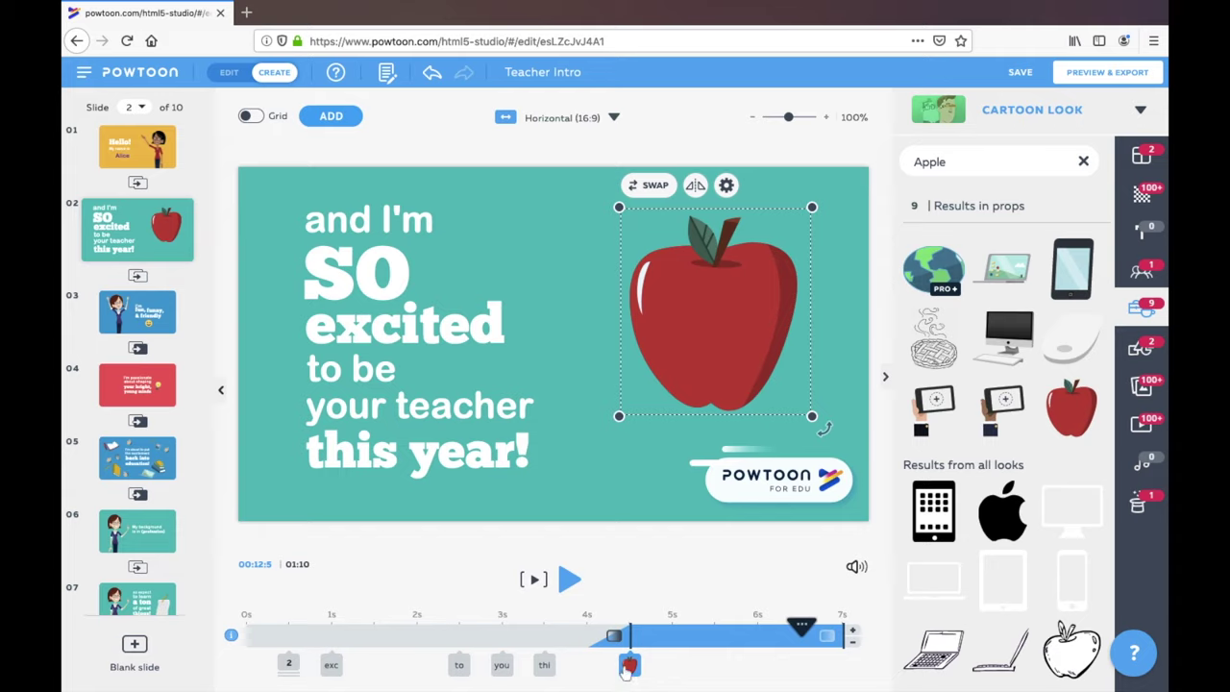
{"action": "left_click", "coordinate": [535, 580]}
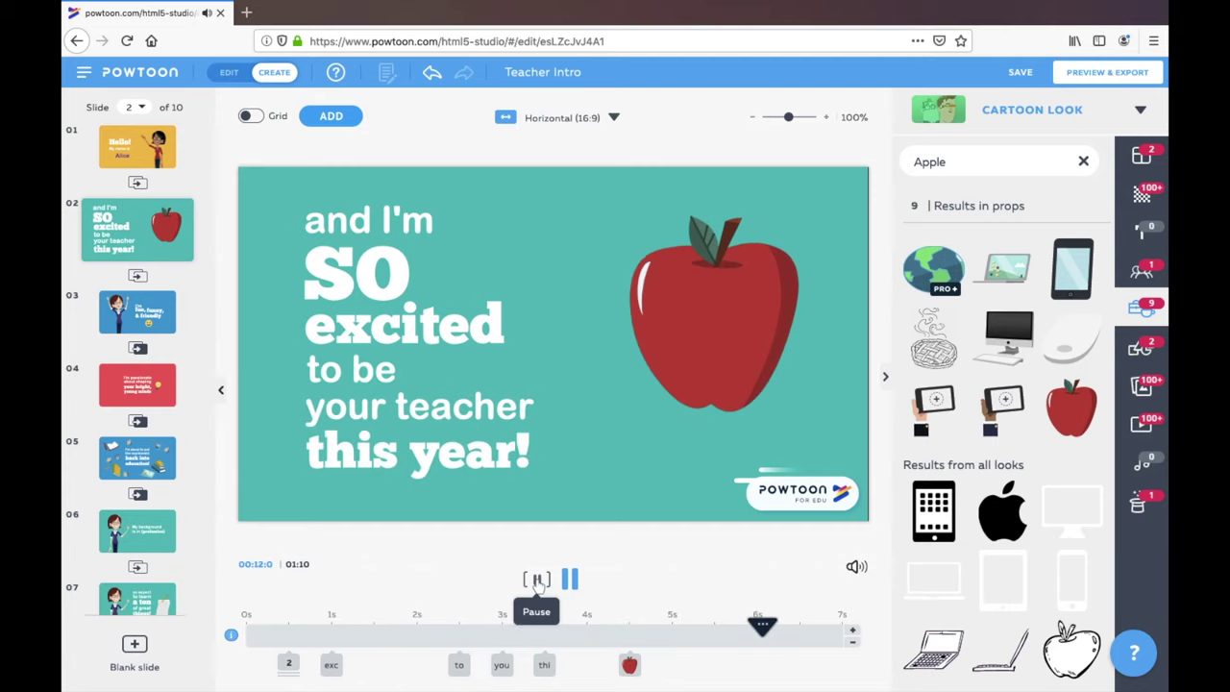
{"action": "left_click", "coordinate": [537, 579]}
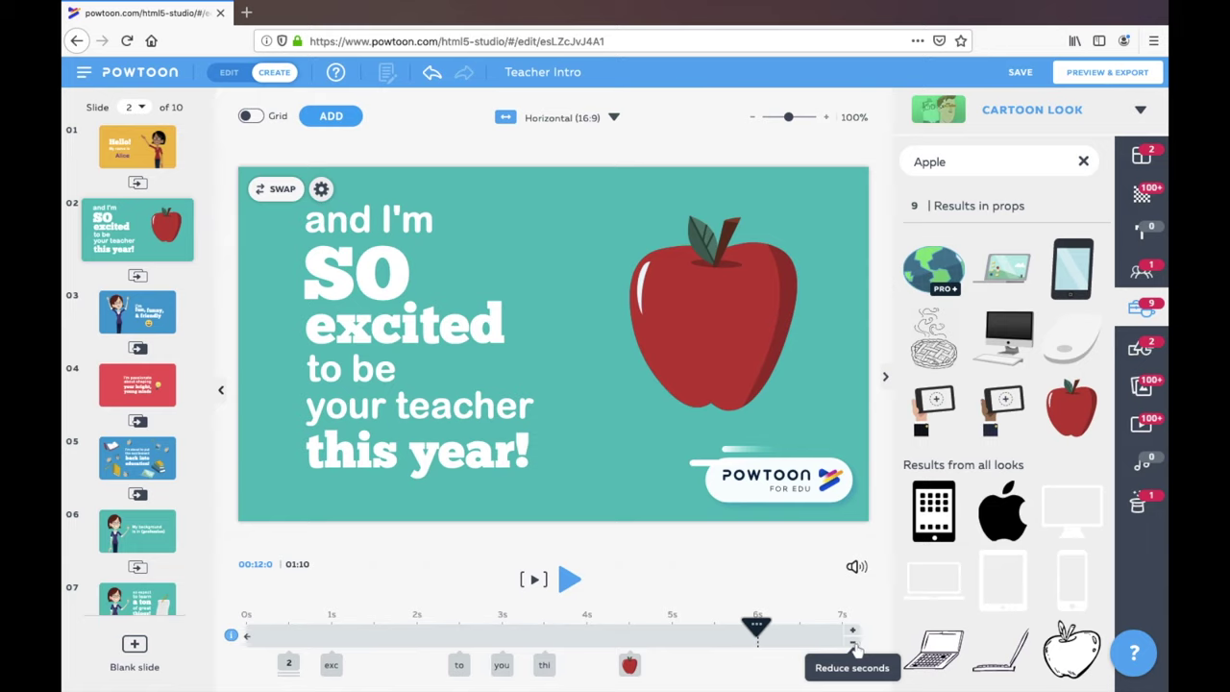
Step: Shorten slide 2 by one net second, bringing the video to 01:09
{"action": "left_click", "coordinate": [853, 644]}
{"action": "left_click", "coordinate": [854, 644]}
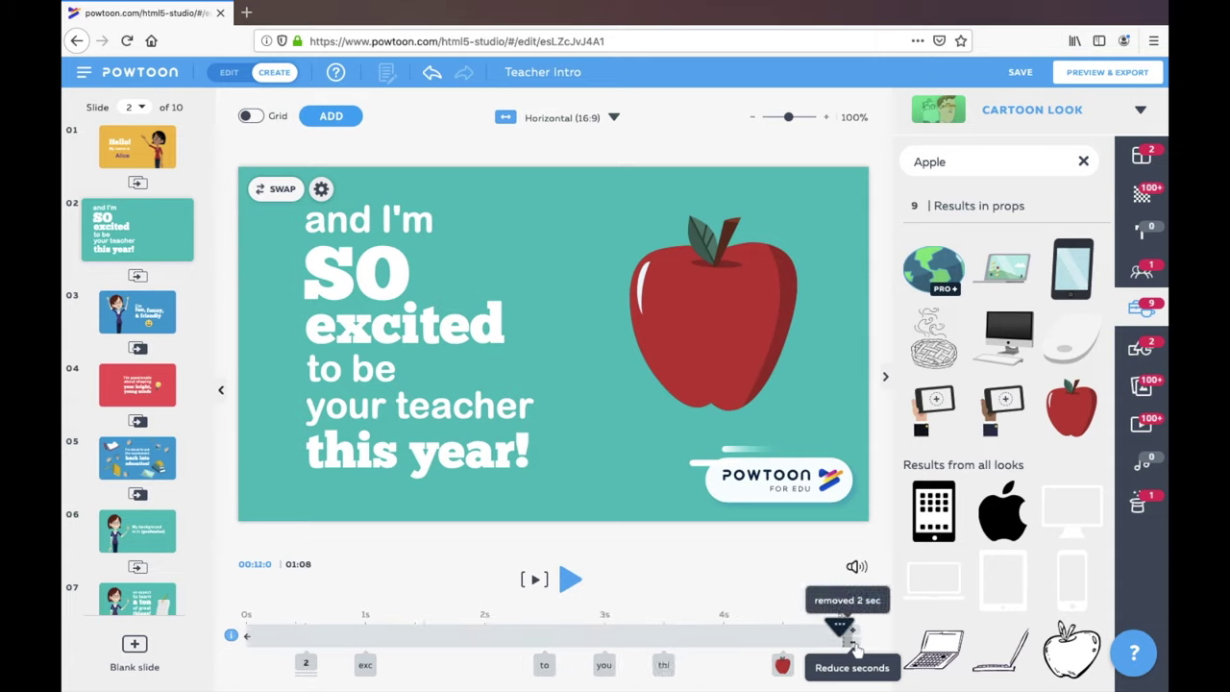
{"action": "left_click", "coordinate": [853, 632]}
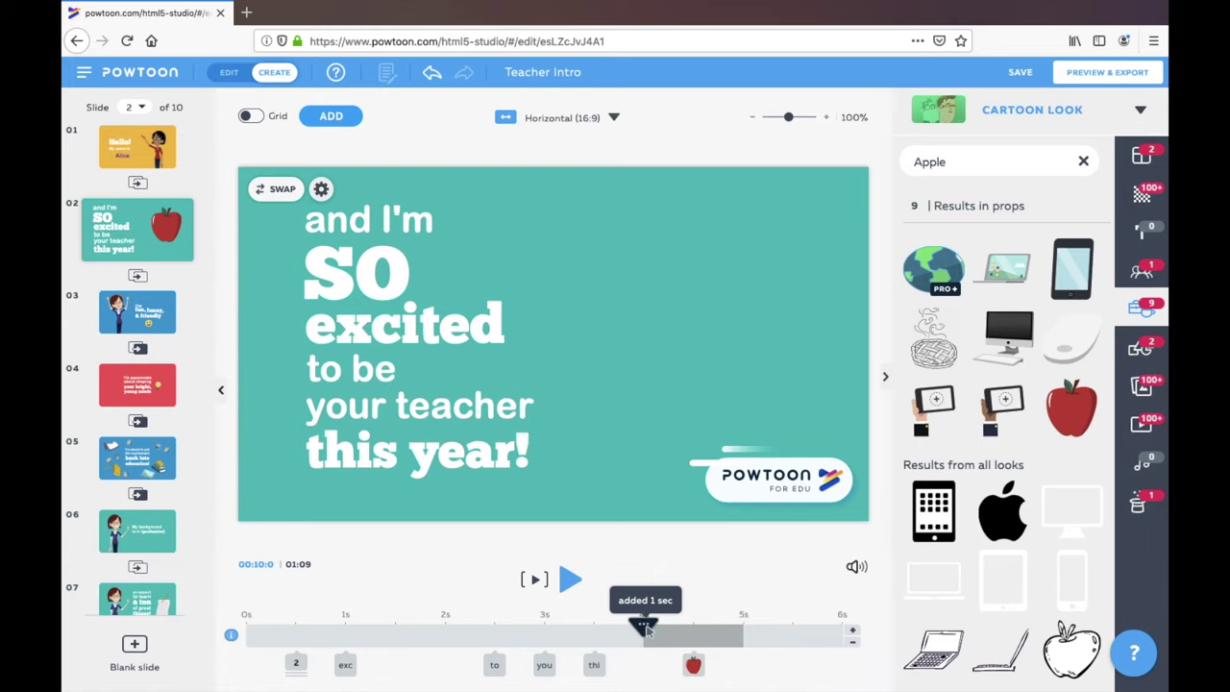
Step: Move the apple's entrance to about 4 seconds, then go to the 'I'm fun, funny, & friendly' slide
{"action": "left_click_drag", "start_coordinate": [651, 627], "coordinate": [745, 626]}
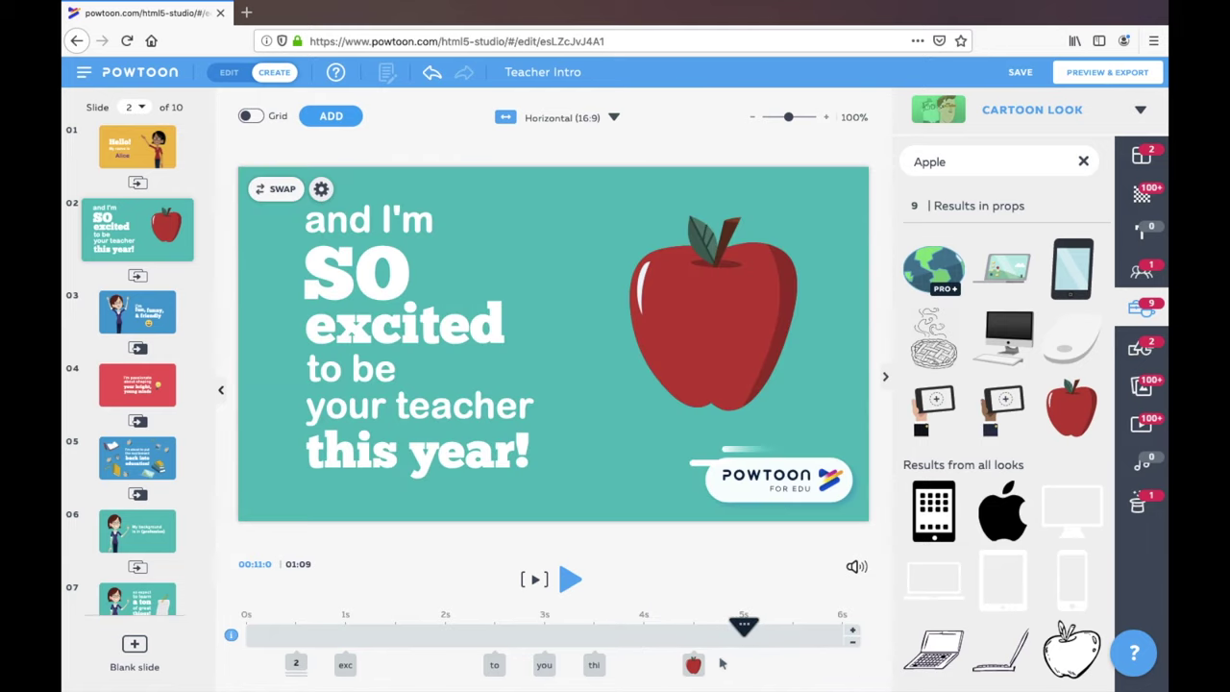
{"action": "left_click_drag", "start_coordinate": [694, 663], "coordinate": [659, 665]}
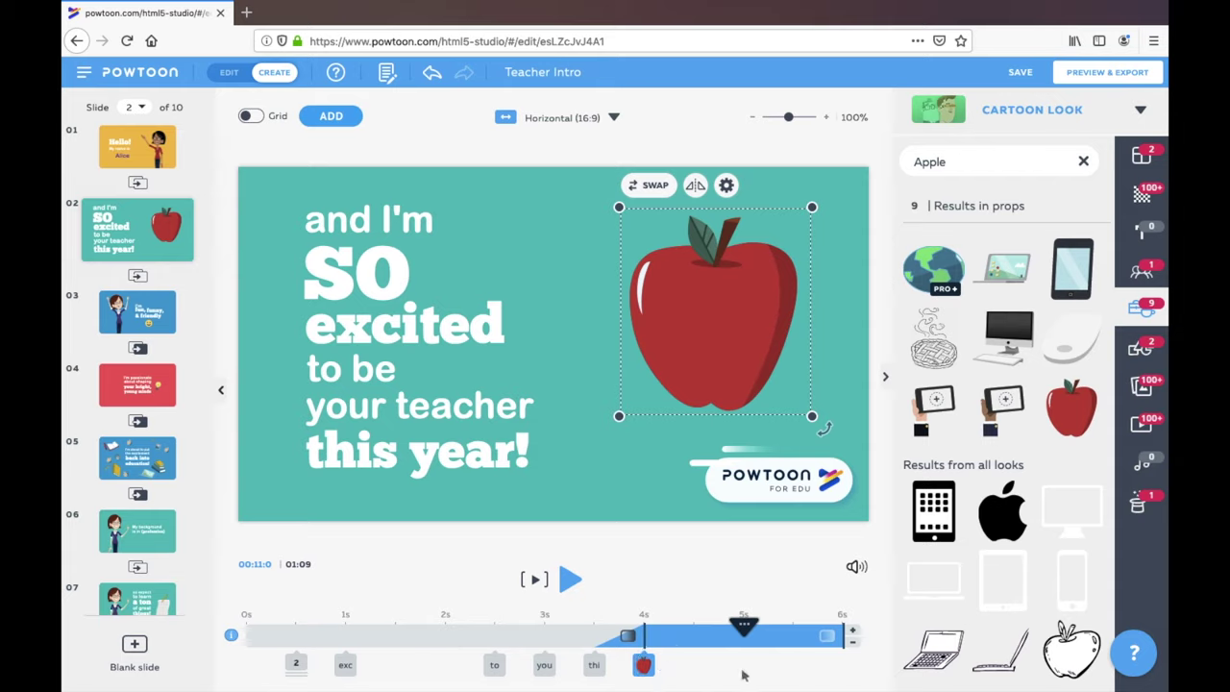
{"action": "left_click", "coordinate": [730, 569]}
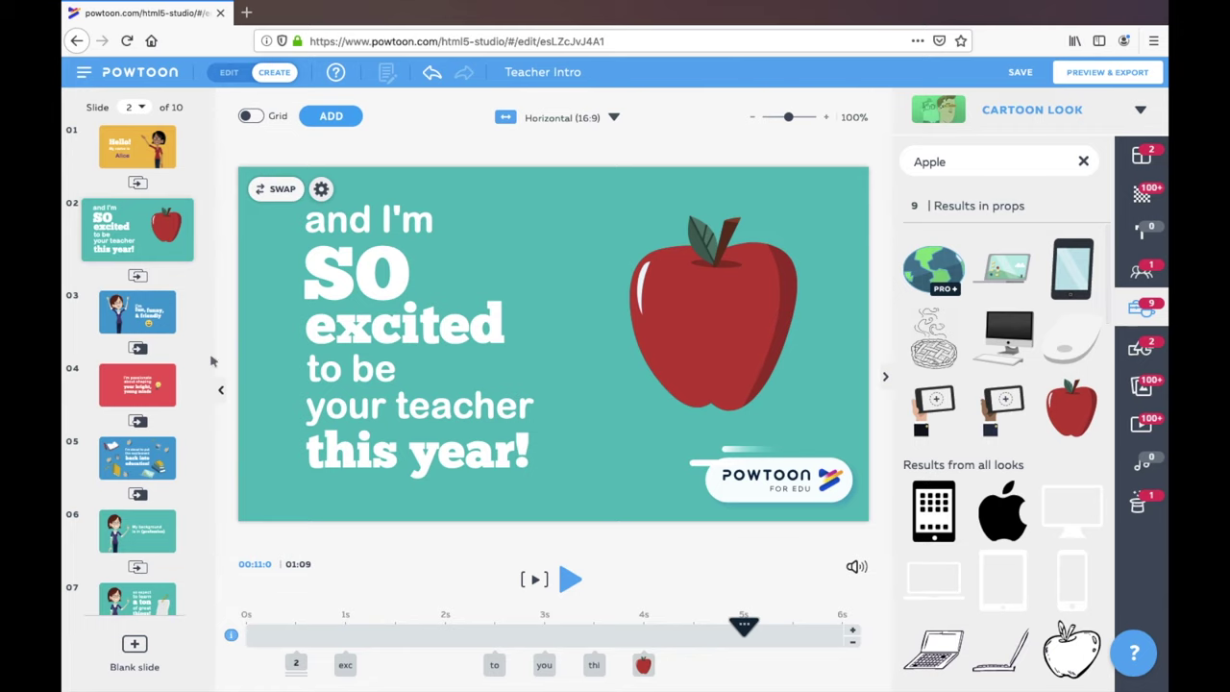
{"action": "left_click", "coordinate": [137, 315]}
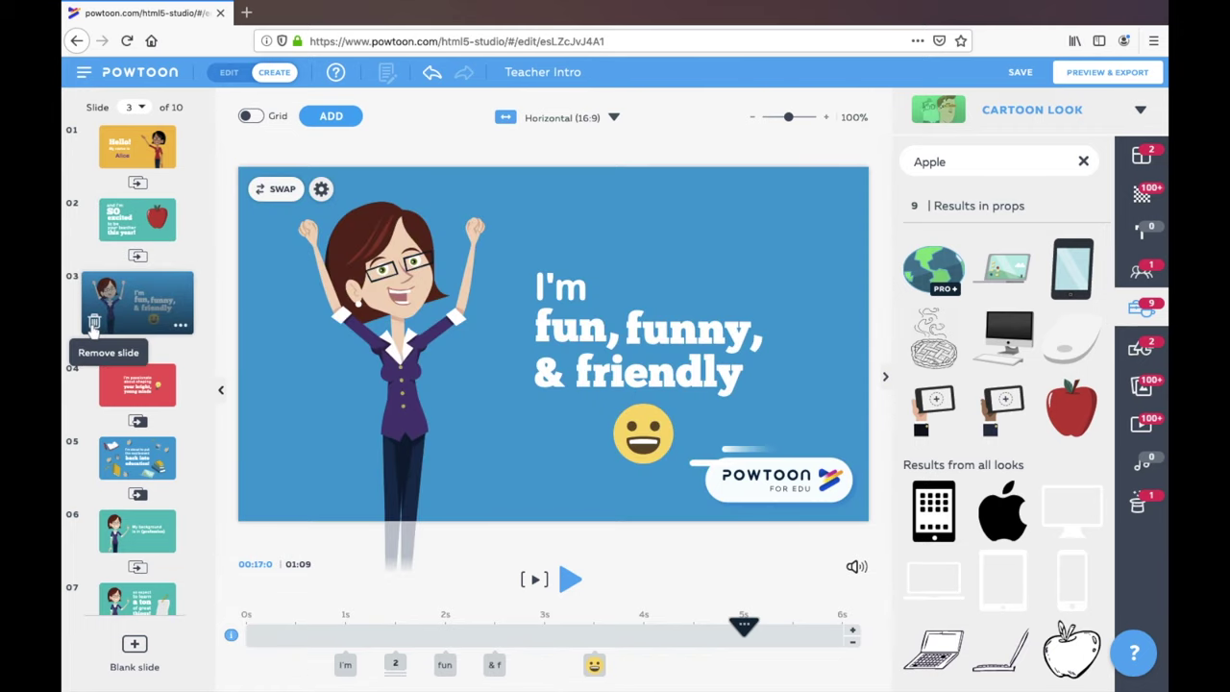
Step: Delete the 'I'm fun, funny, & friendly' slide
{"action": "left_click", "coordinate": [94, 323]}
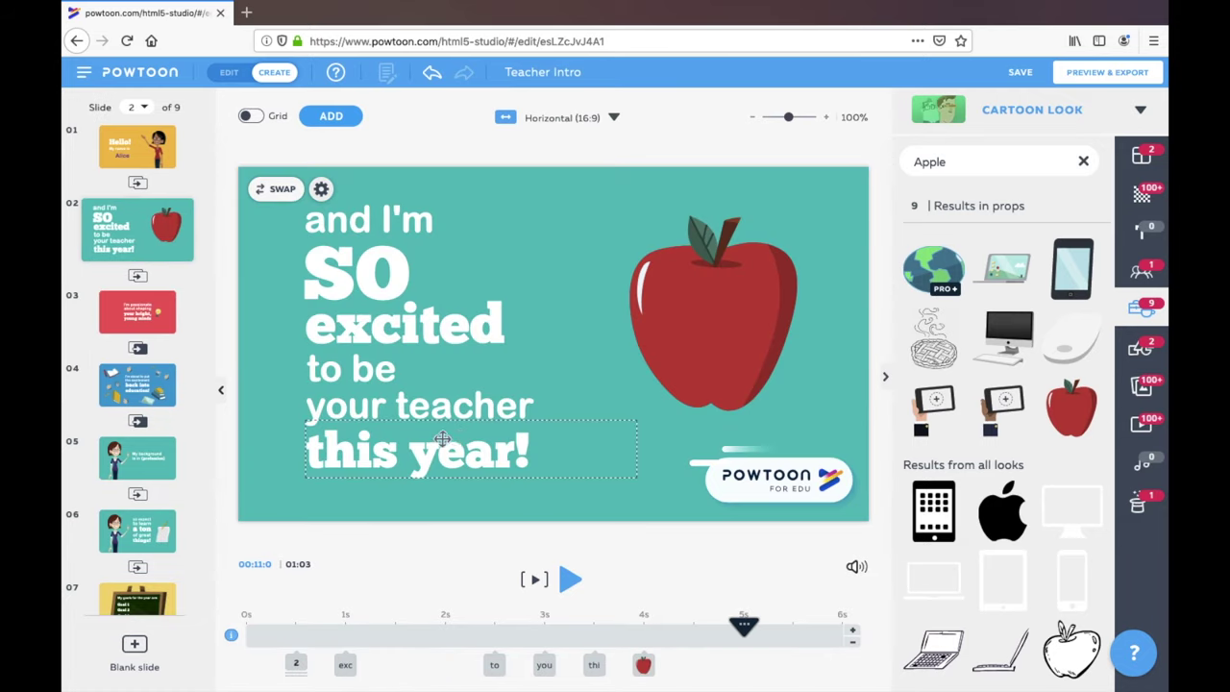
{"action": "scroll", "coordinate": [65, 568], "scroll_direction": "down", "scroll_amount": 3}
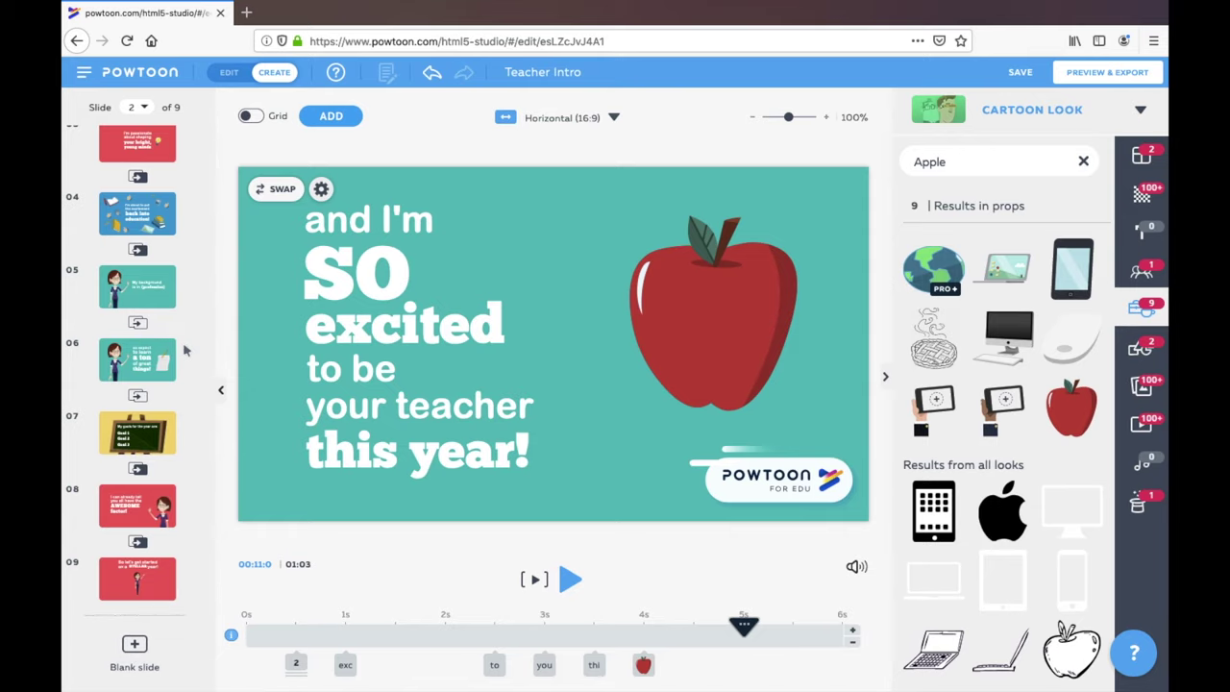
{"action": "scroll", "coordinate": [184, 349], "scroll_direction": "up", "scroll_amount": 1}
Step: Duplicate the 'My background is in (profession)' slide via its right-click menu
{"action": "left_click", "coordinate": [149, 344]}
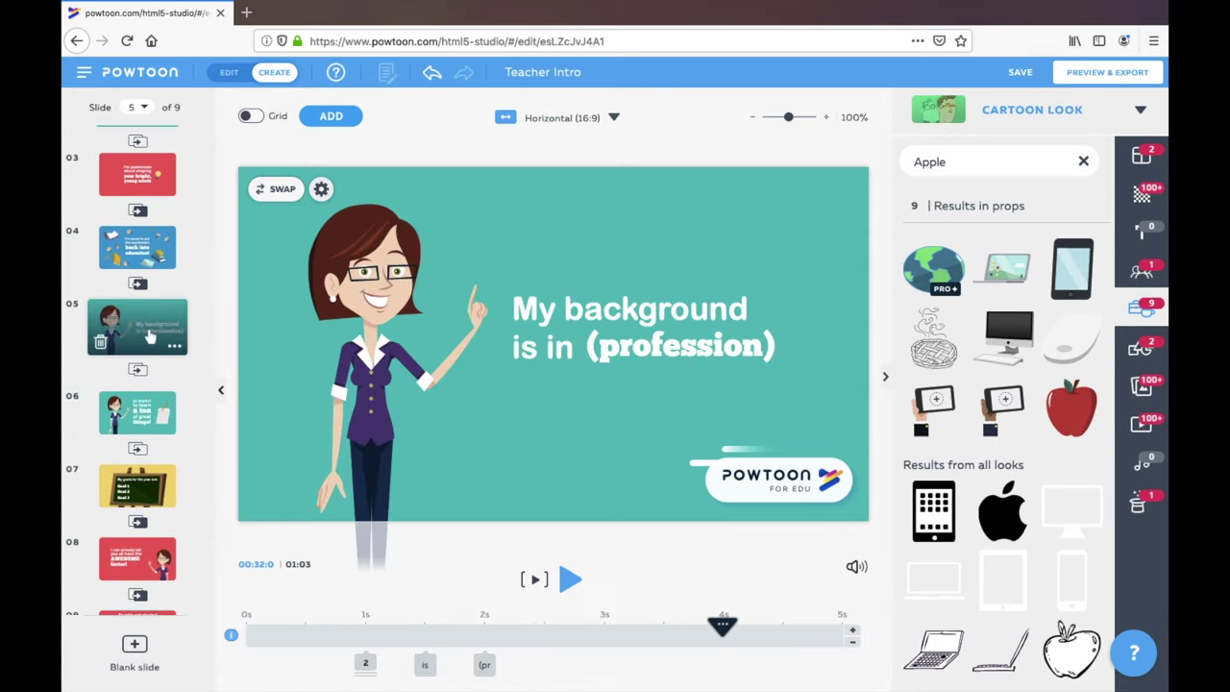
{"action": "right_click", "coordinate": [144, 329]}
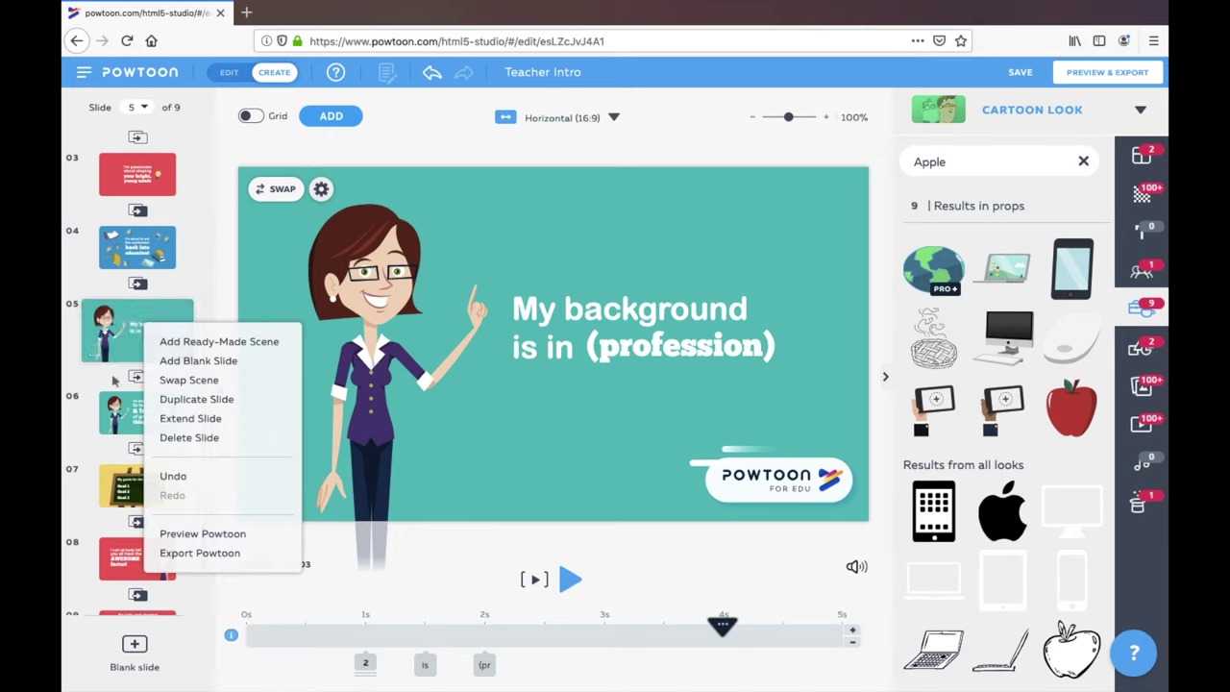
{"action": "left_click", "coordinate": [206, 404]}
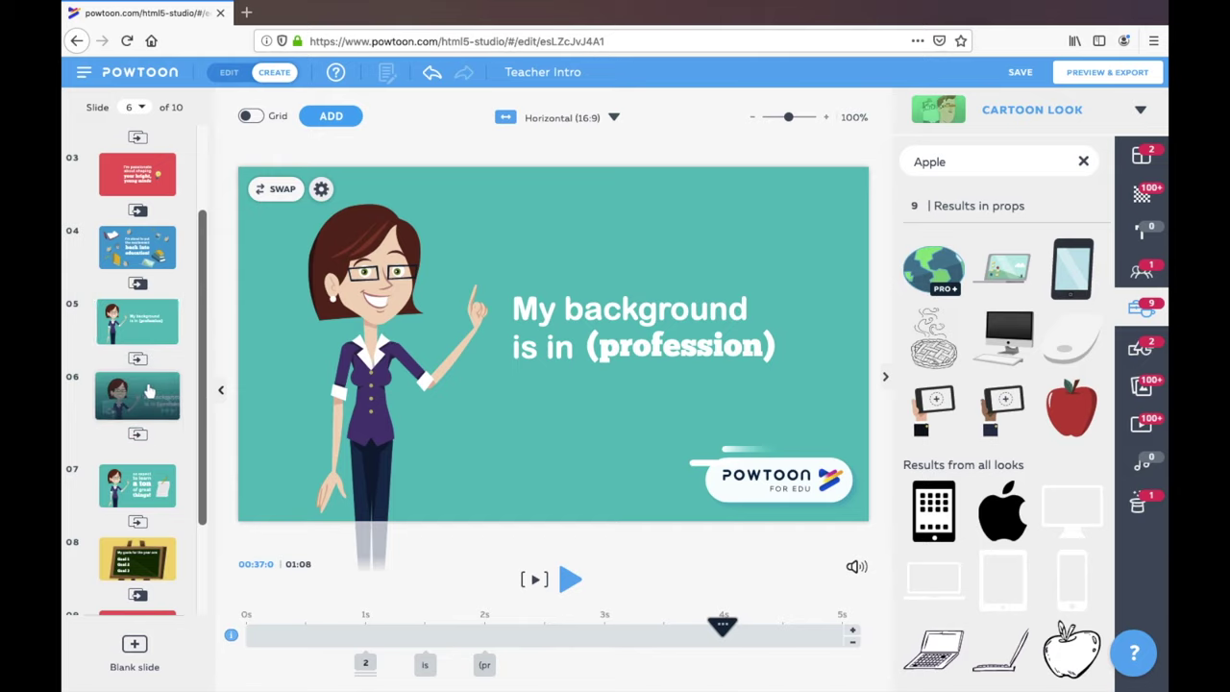
{"action": "left_click", "coordinate": [147, 336]}
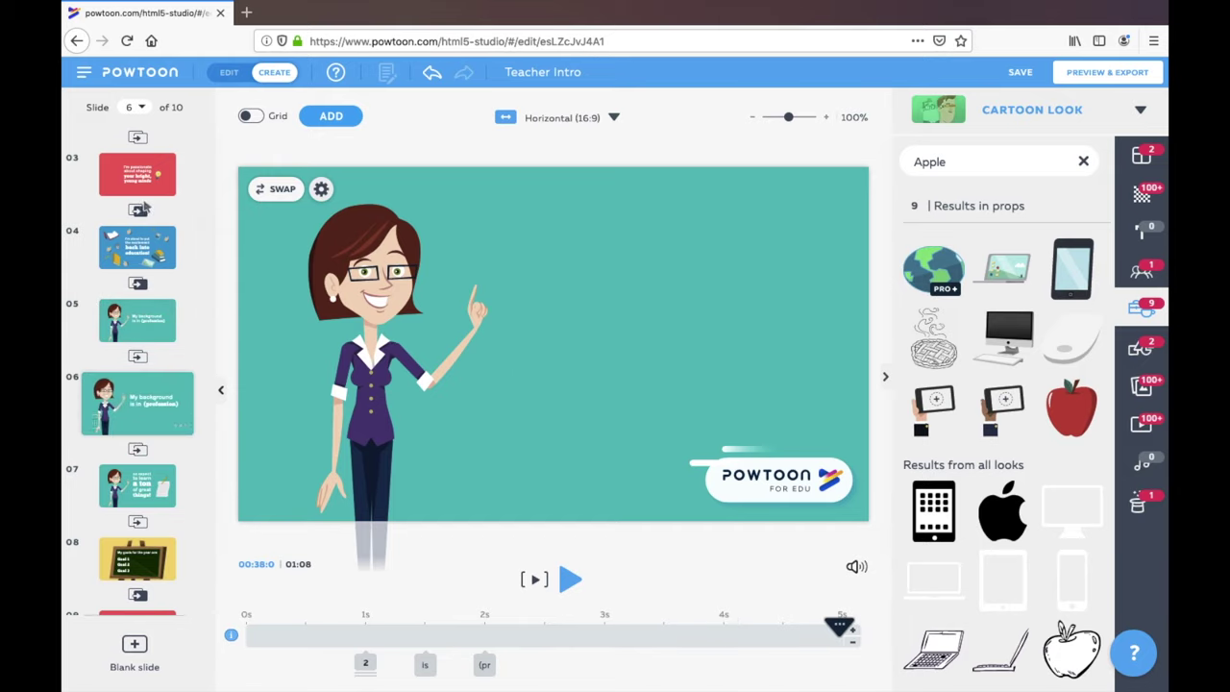
{"action": "scroll", "coordinate": [142, 208], "scroll_direction": "up", "scroll_amount": 2}
Step: On the 'I'm passionate' slide, clear the Apple search and browse Text Overlays, Text Elements and Infographics
{"action": "left_click", "coordinate": [142, 300]}
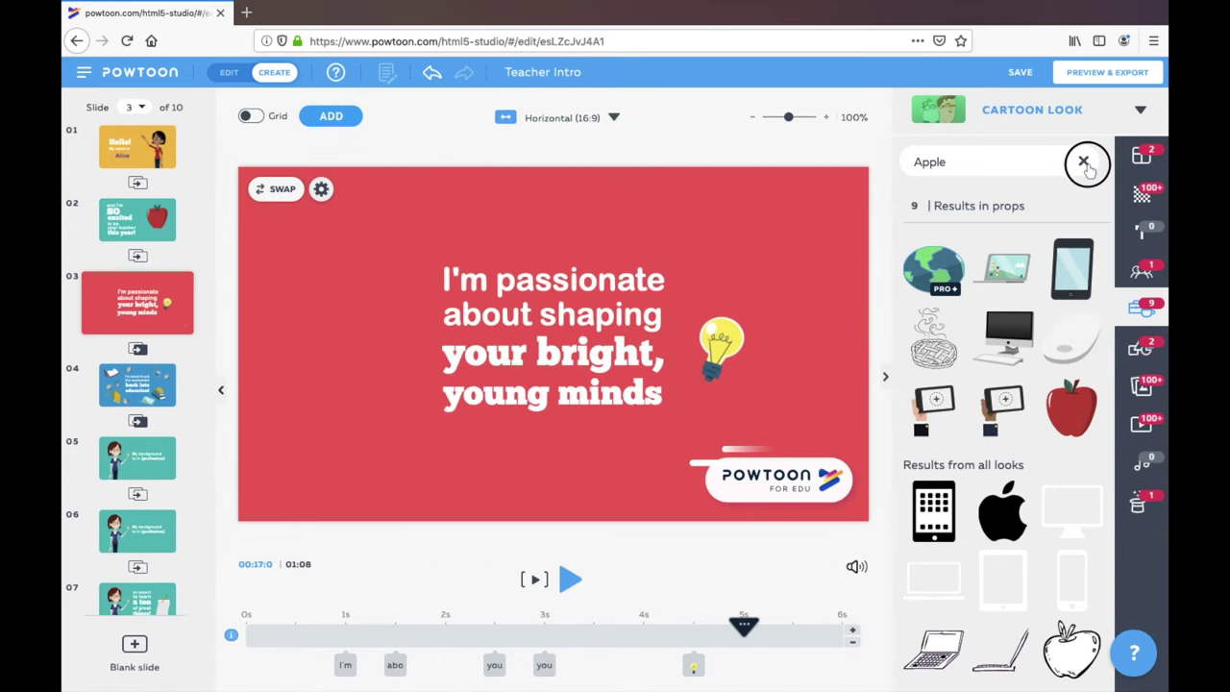
{"action": "left_click", "coordinate": [1084, 162]}
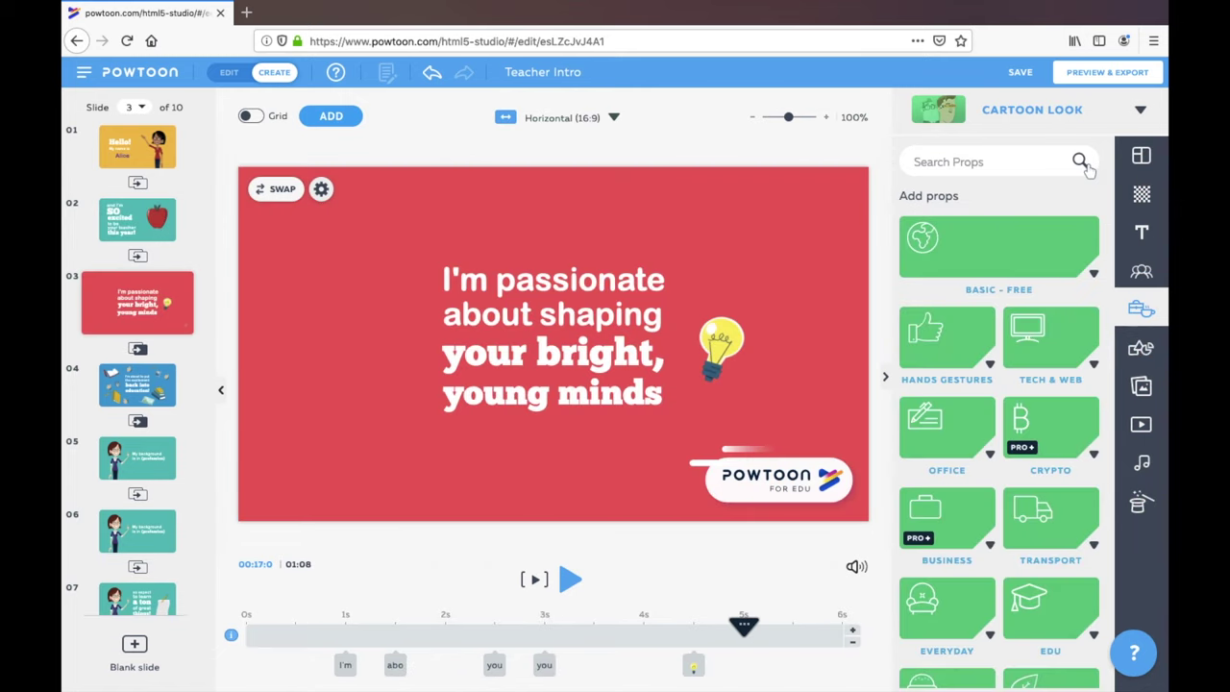
{"action": "left_click", "coordinate": [1142, 232]}
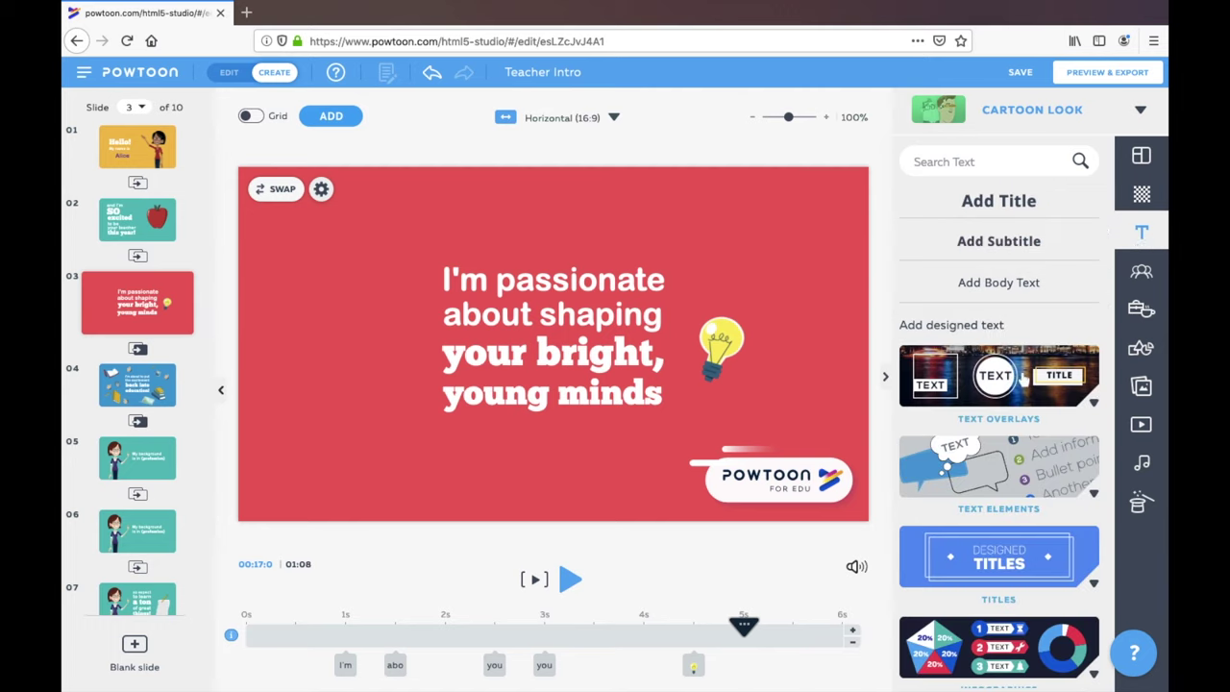
{"action": "left_click", "coordinate": [1024, 378]}
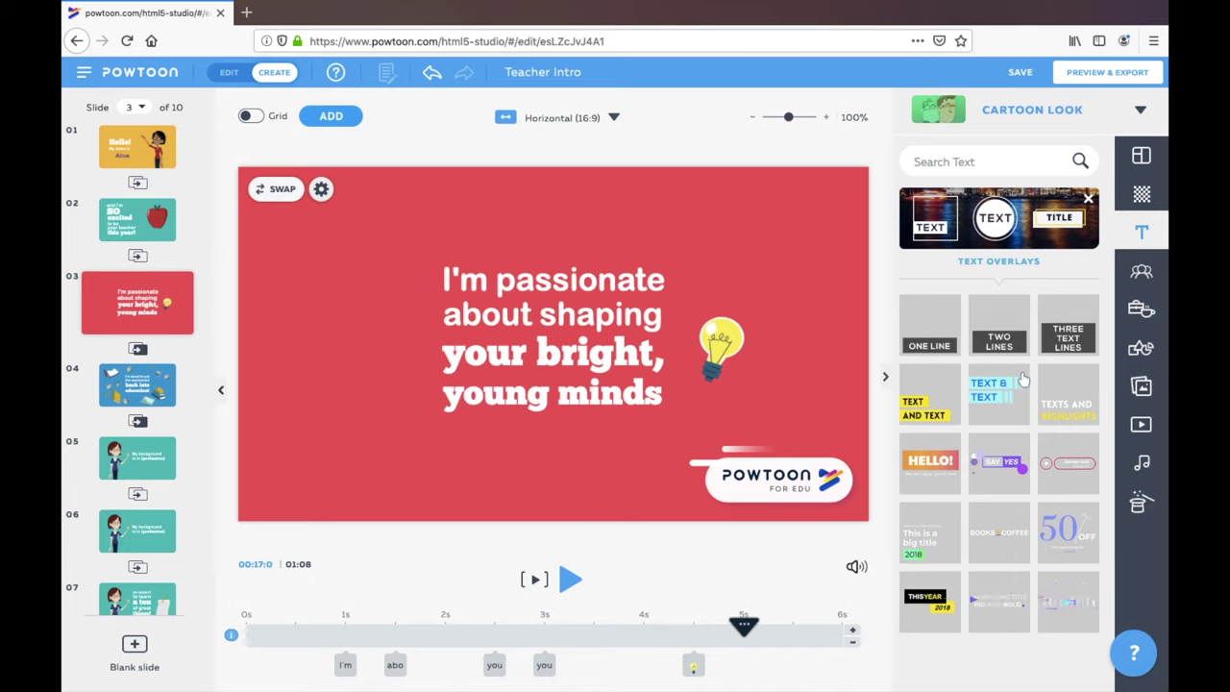
{"action": "scroll", "coordinate": [1024, 377], "scroll_direction": "down", "scroll_amount": 10}
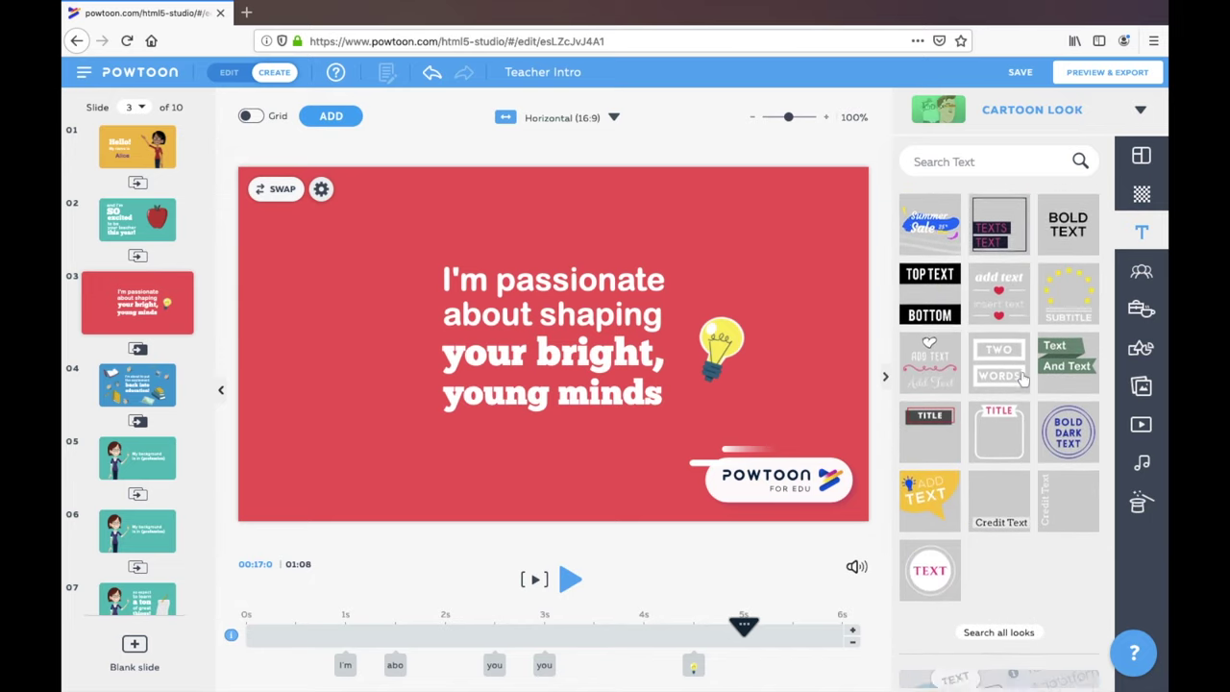
{"action": "scroll", "coordinate": [1023, 379], "scroll_direction": "down", "scroll_amount": 2}
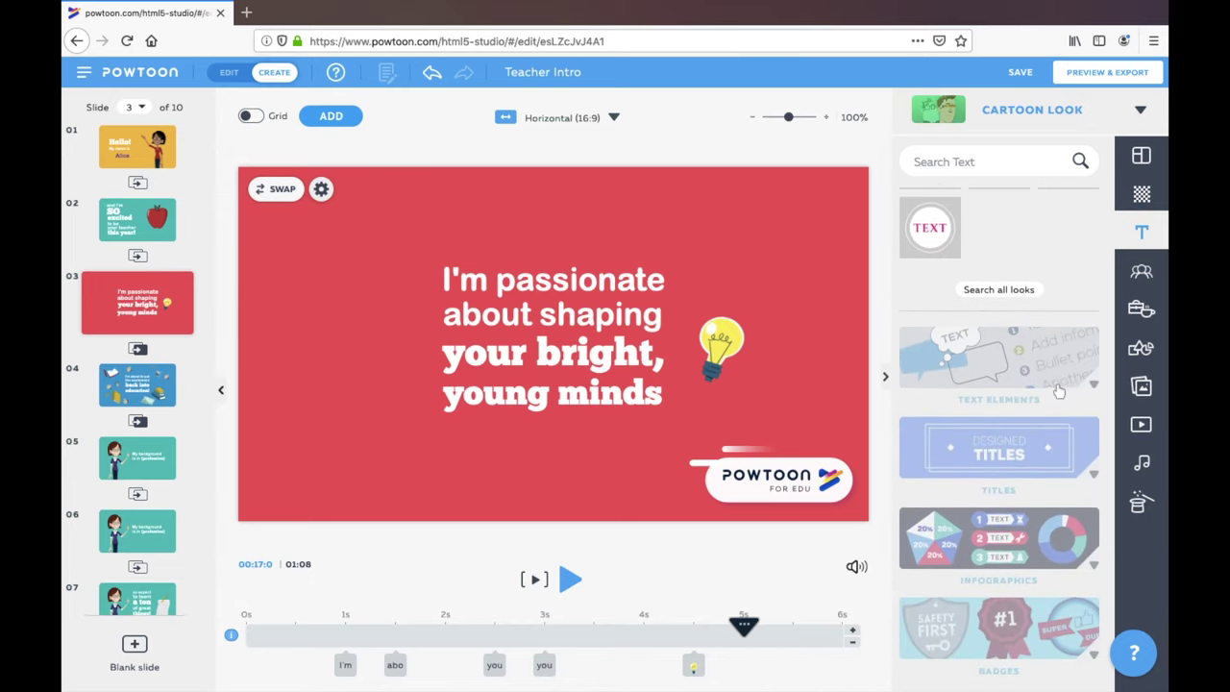
{"action": "left_click", "coordinate": [1057, 389]}
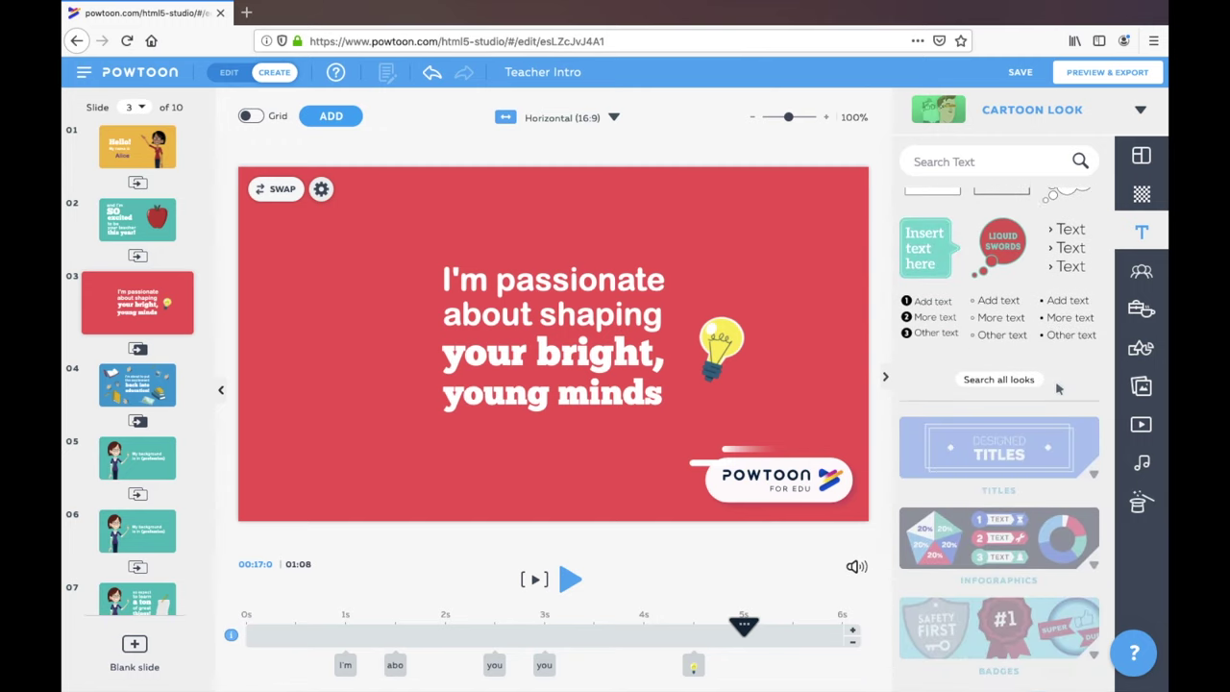
{"action": "left_click", "coordinate": [1054, 544]}
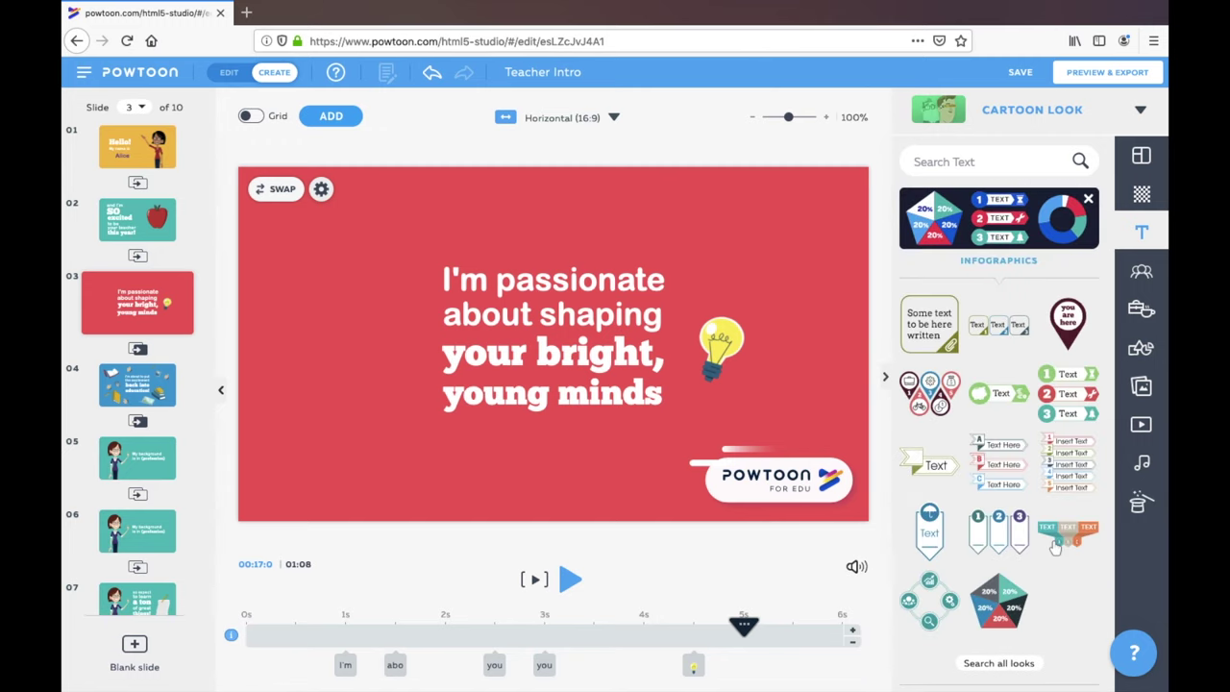
{"action": "scroll", "coordinate": [1055, 544], "scroll_direction": "down", "scroll_amount": 3}
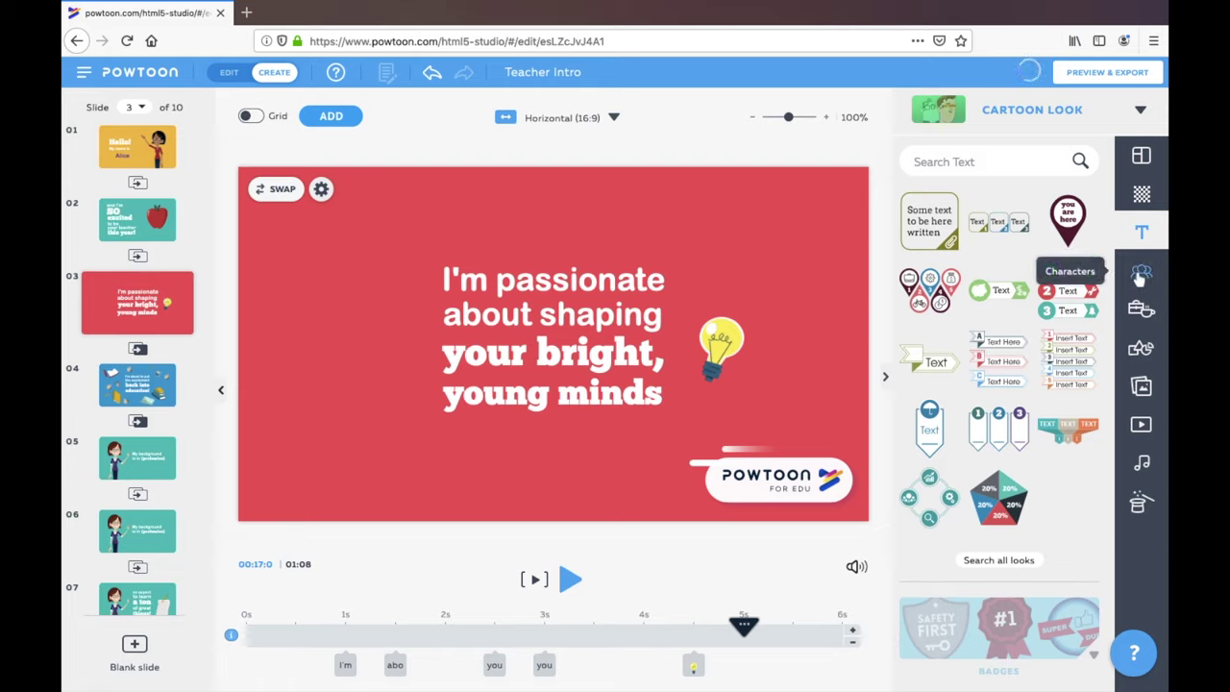
Step: Add an animated cloud shape from the Shapes library to slide 3
{"action": "left_click", "coordinate": [1141, 352]}
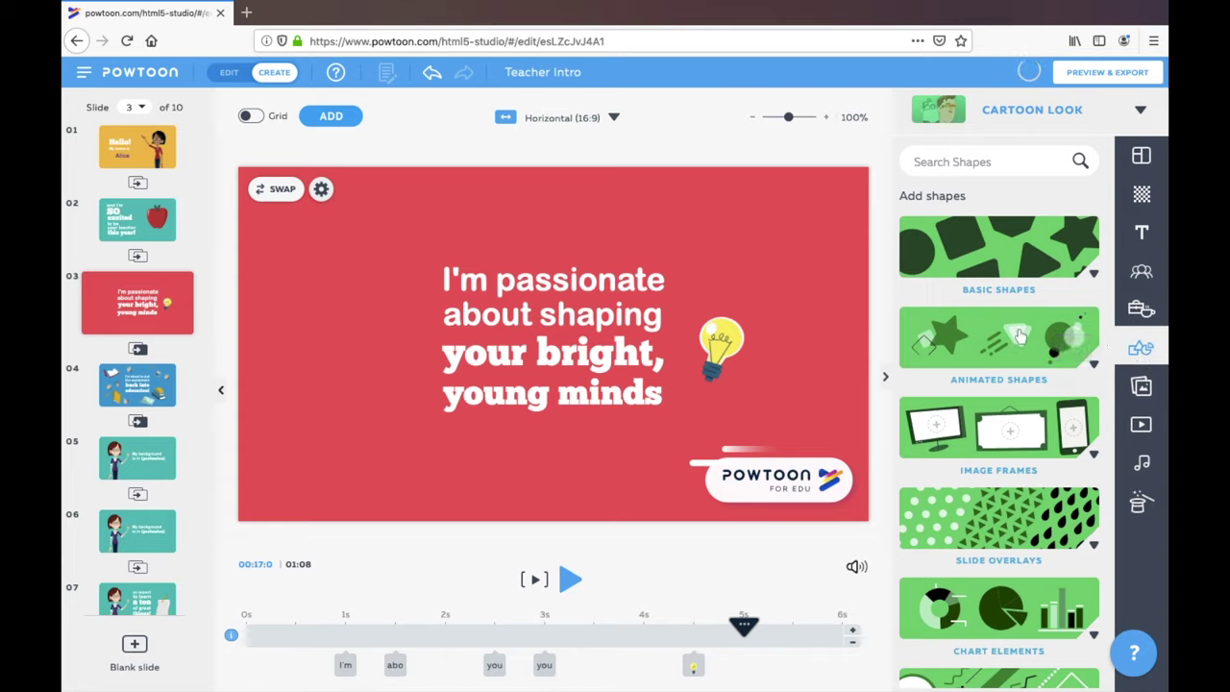
{"action": "left_click", "coordinate": [1021, 337]}
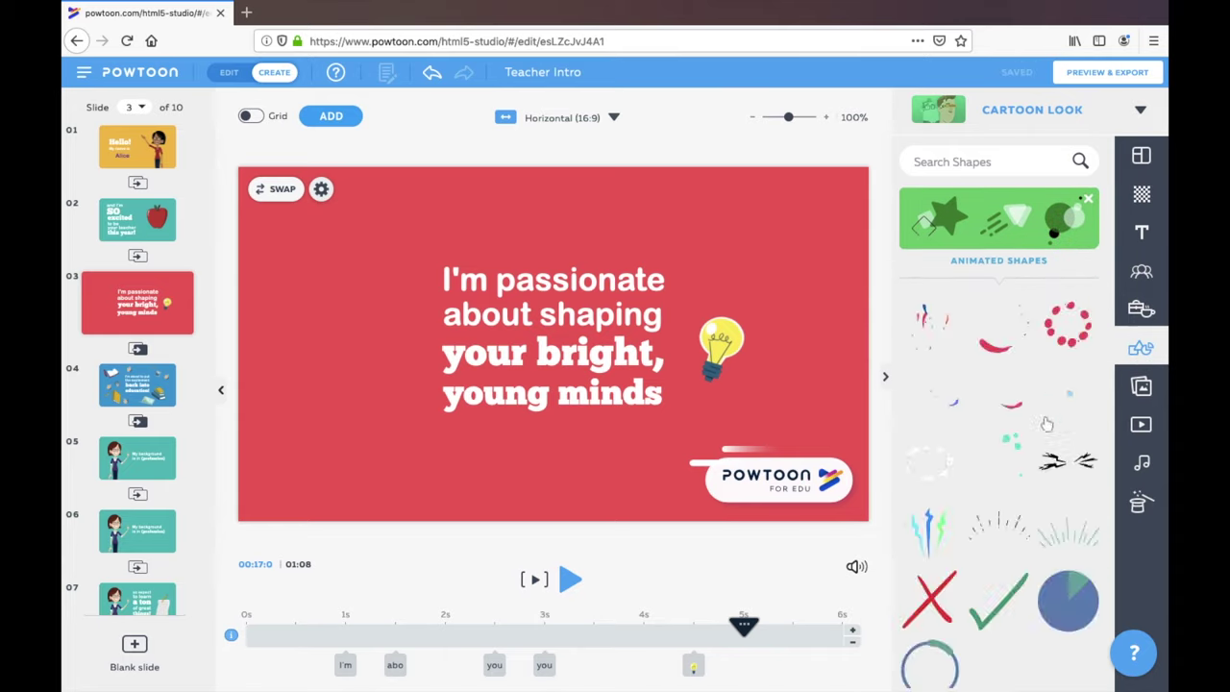
{"action": "mouse_move", "coordinate": [1057, 408]}
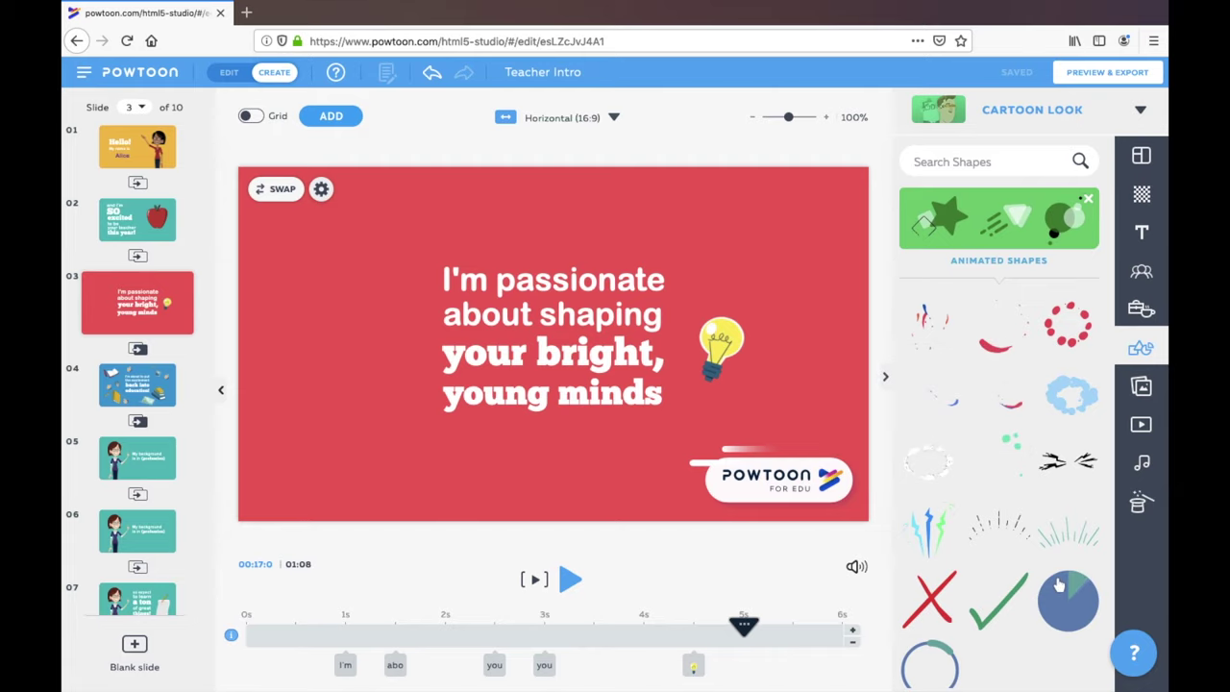
{"action": "mouse_move", "coordinate": [1057, 586]}
{"action": "scroll", "coordinate": [1057, 586], "scroll_direction": "down", "scroll_amount": 5}
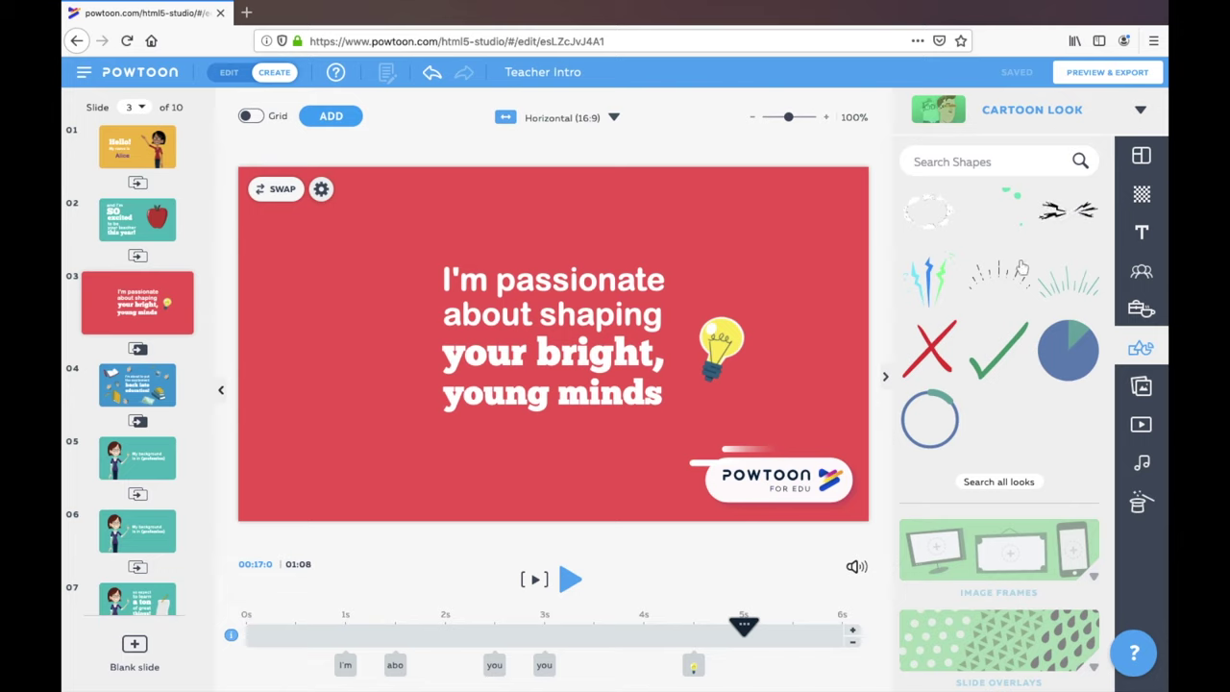
{"action": "left_click", "coordinate": [946, 221]}
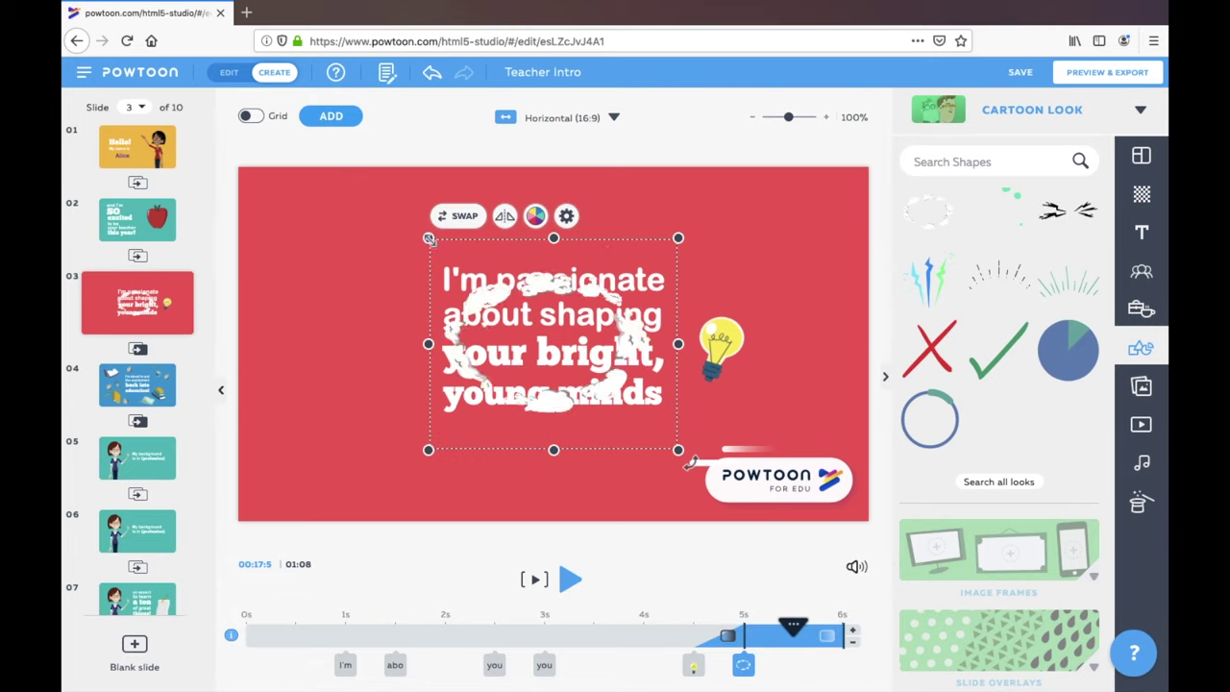
Step: Enlarge the cloud frame around the text and delete the light bulb
{"action": "left_click_drag", "start_coordinate": [430, 239], "coordinate": [344, 169]}
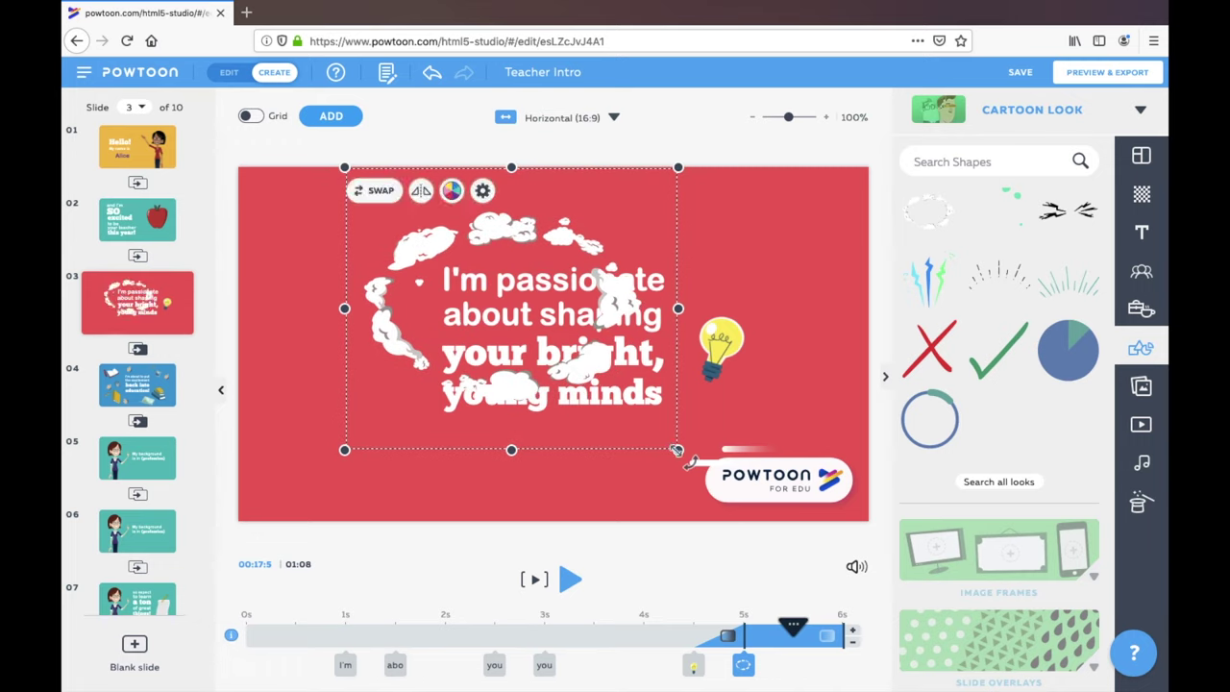
{"action": "left_click_drag", "start_coordinate": [676, 450], "coordinate": [822, 536]}
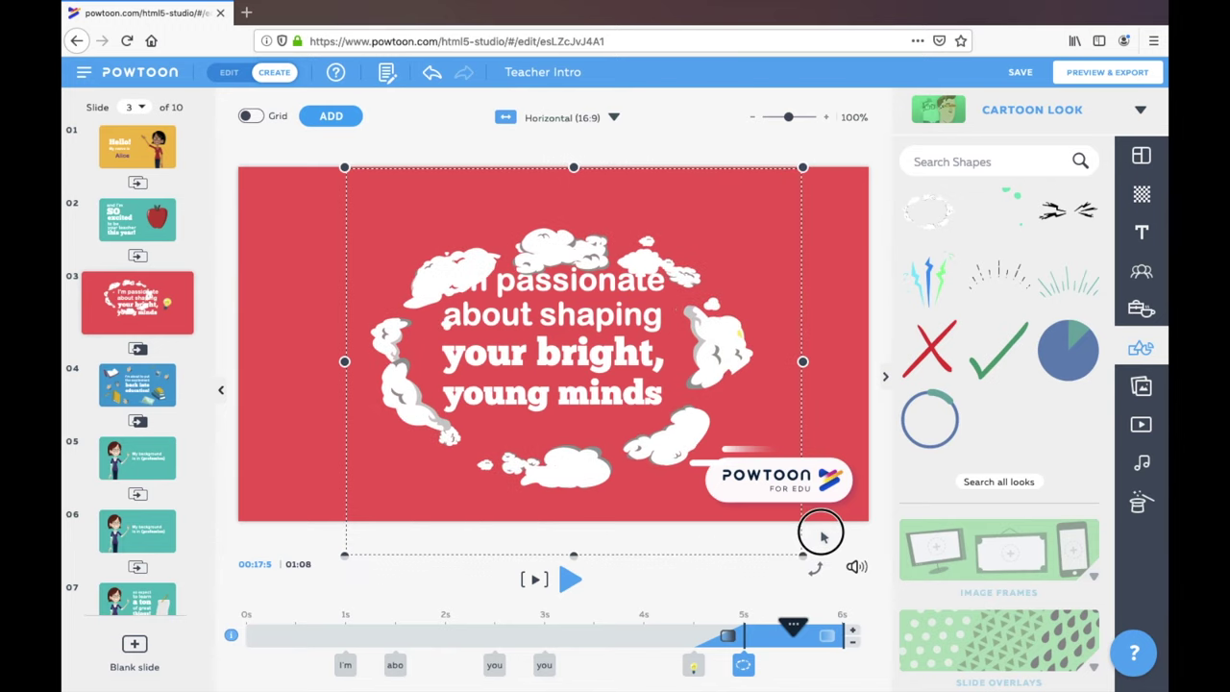
{"action": "left_click", "coordinate": [693, 665]}
{"action": "key", "text": "Delete"}
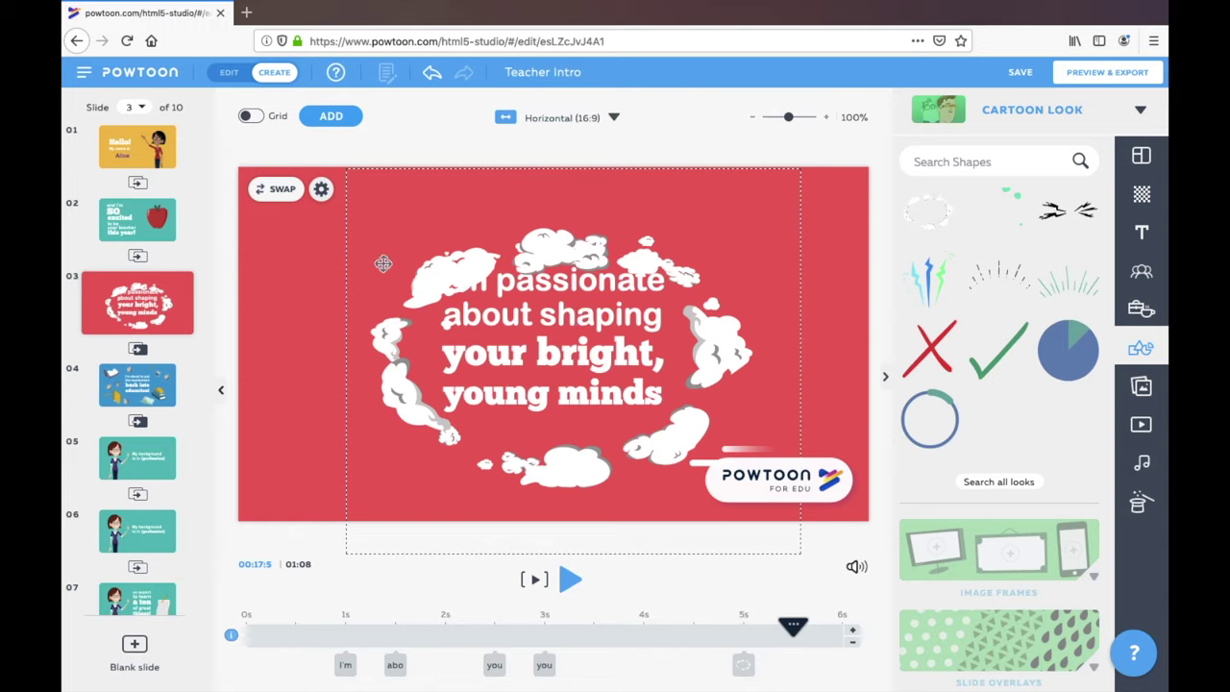
Step: Nudge the cloud frame up, enlarge it slightly, and preview slide 3
{"action": "left_click", "coordinate": [457, 263]}
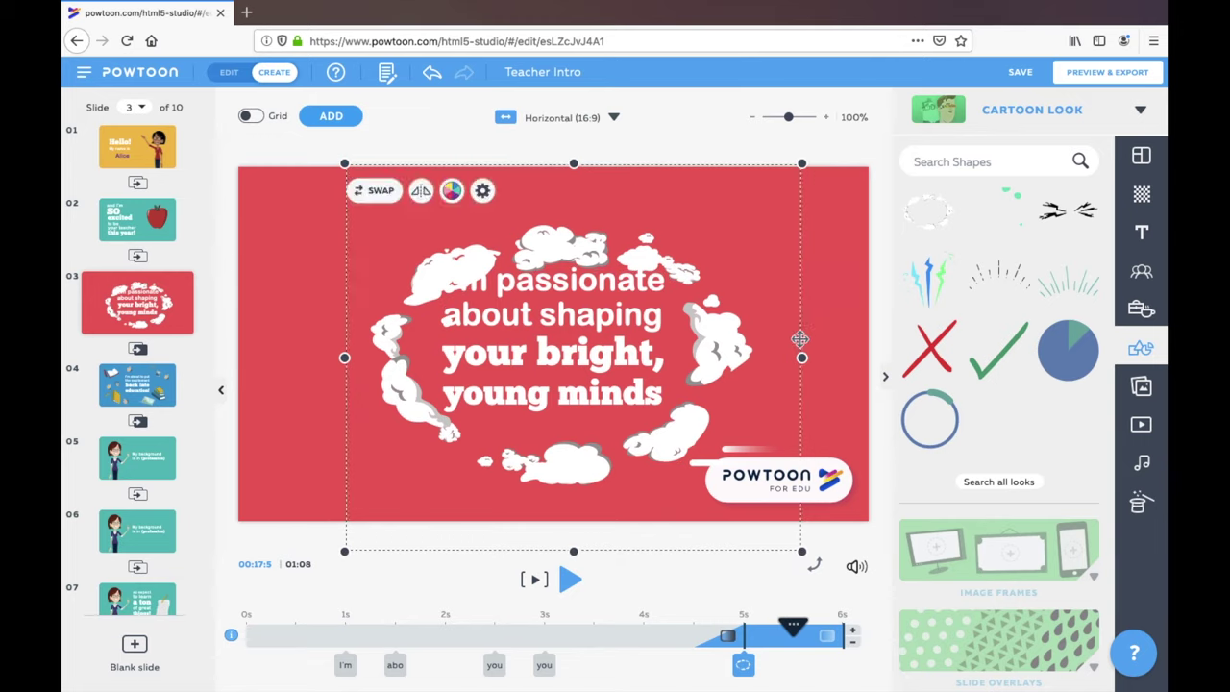
{"action": "left_click_drag", "start_coordinate": [799, 374], "coordinate": [796, 356]}
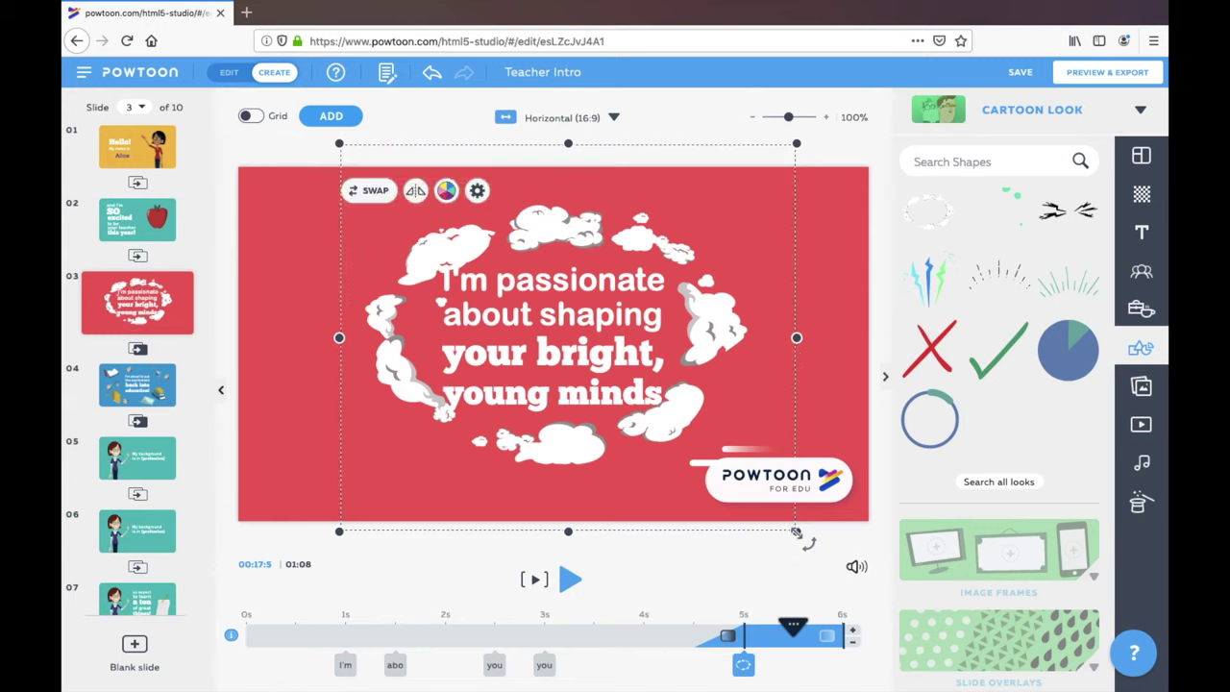
{"action": "left_click_drag", "start_coordinate": [797, 531], "coordinate": [806, 541]}
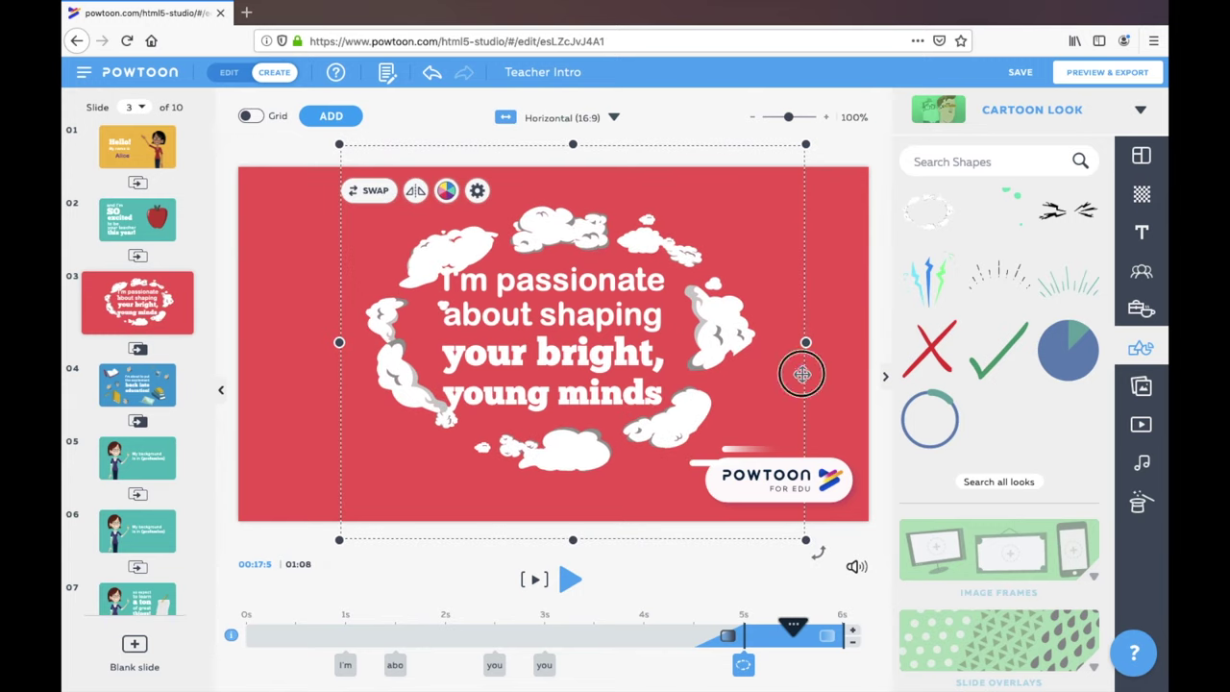
{"action": "left_click_drag", "start_coordinate": [802, 374], "coordinate": [795, 366]}
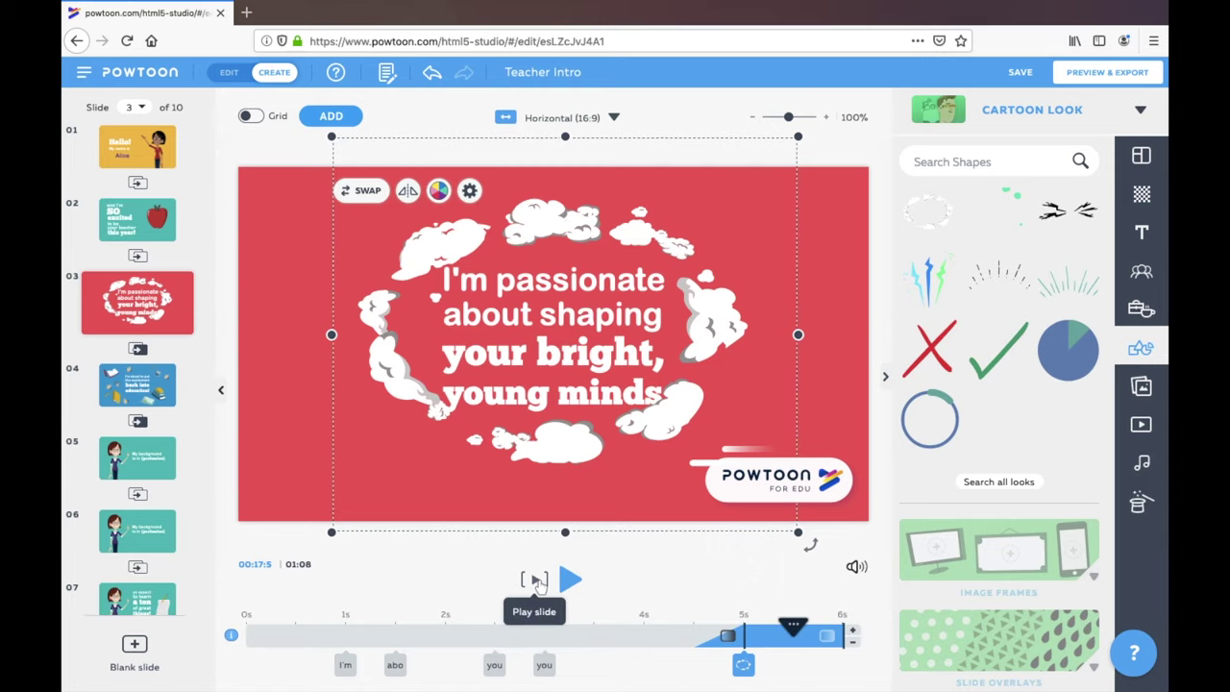
{"action": "left_click", "coordinate": [536, 581]}
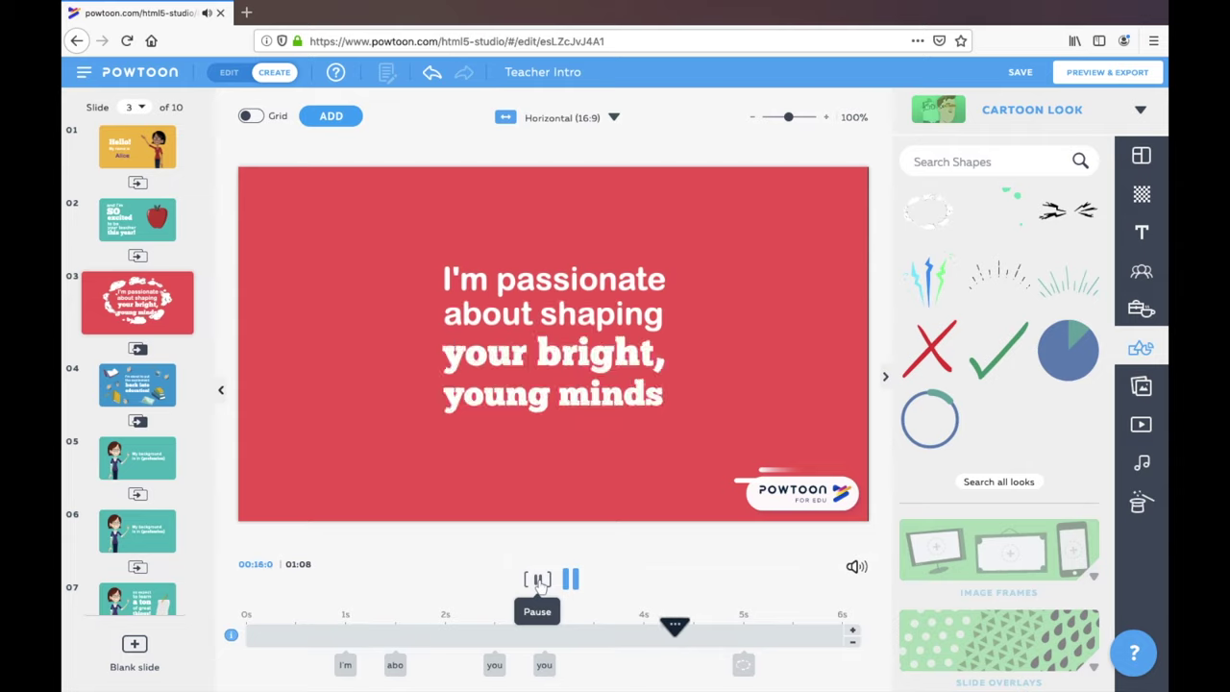
Step: Stop the preview, select the cloud, and add one second to slide 3
{"action": "left_click", "coordinate": [537, 581]}
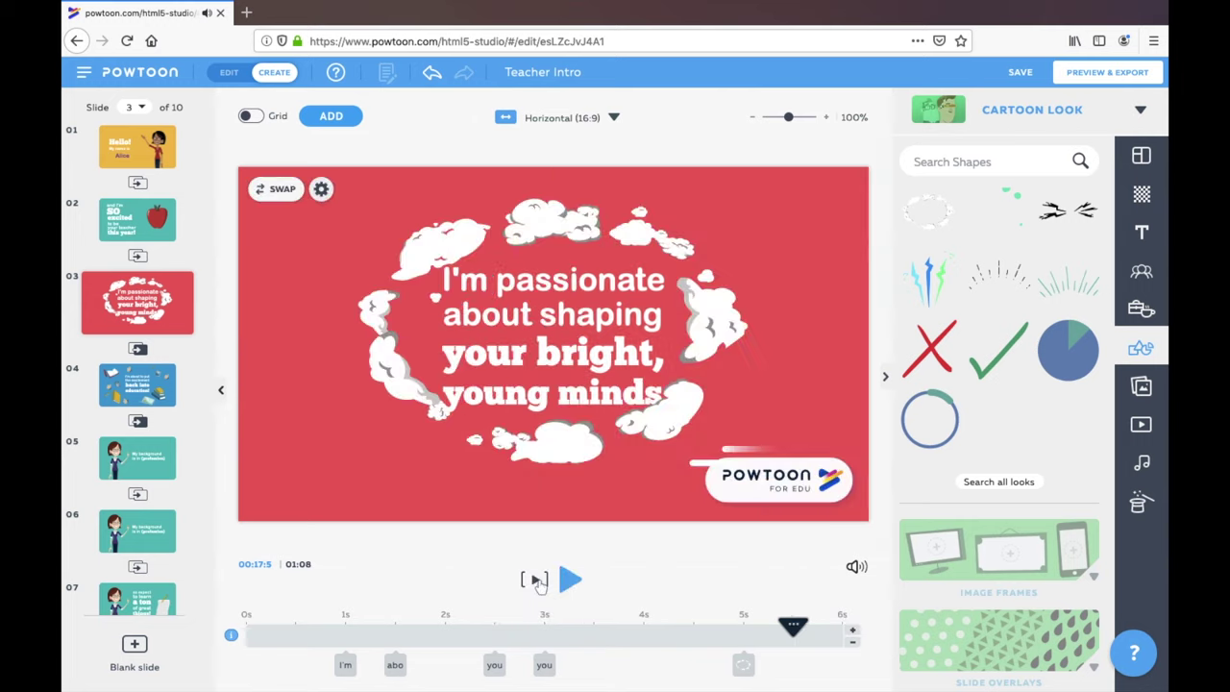
{"action": "left_click", "coordinate": [742, 666]}
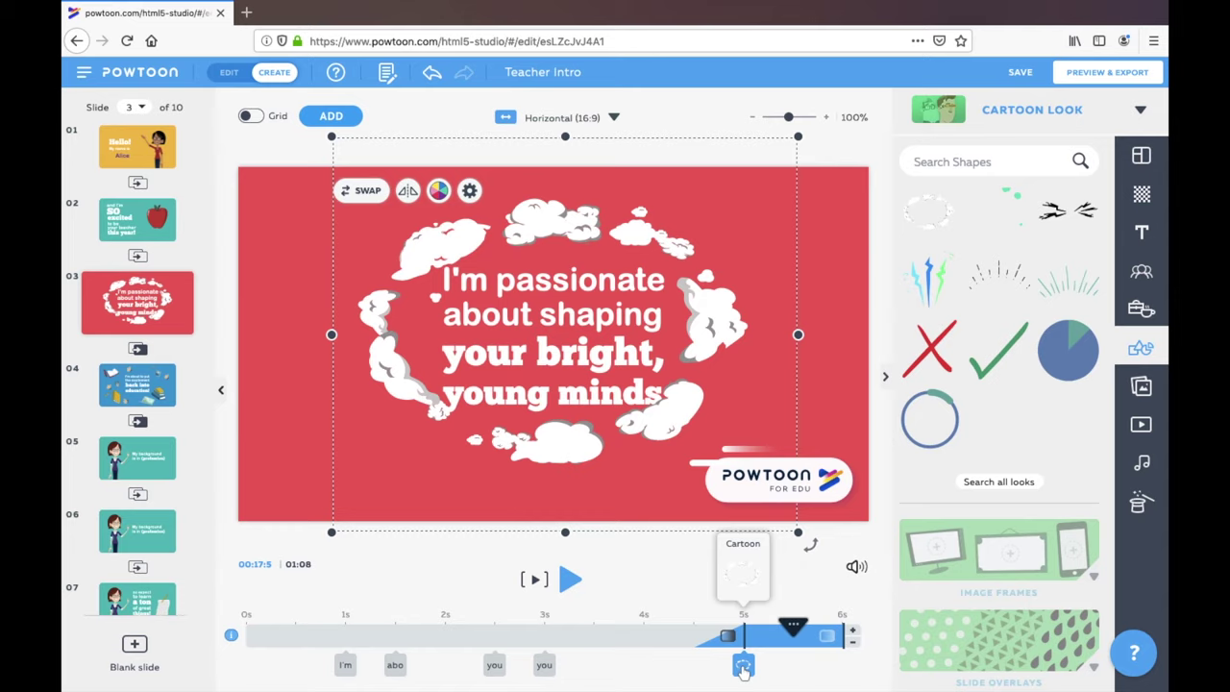
{"action": "left_click", "coordinate": [851, 629]}
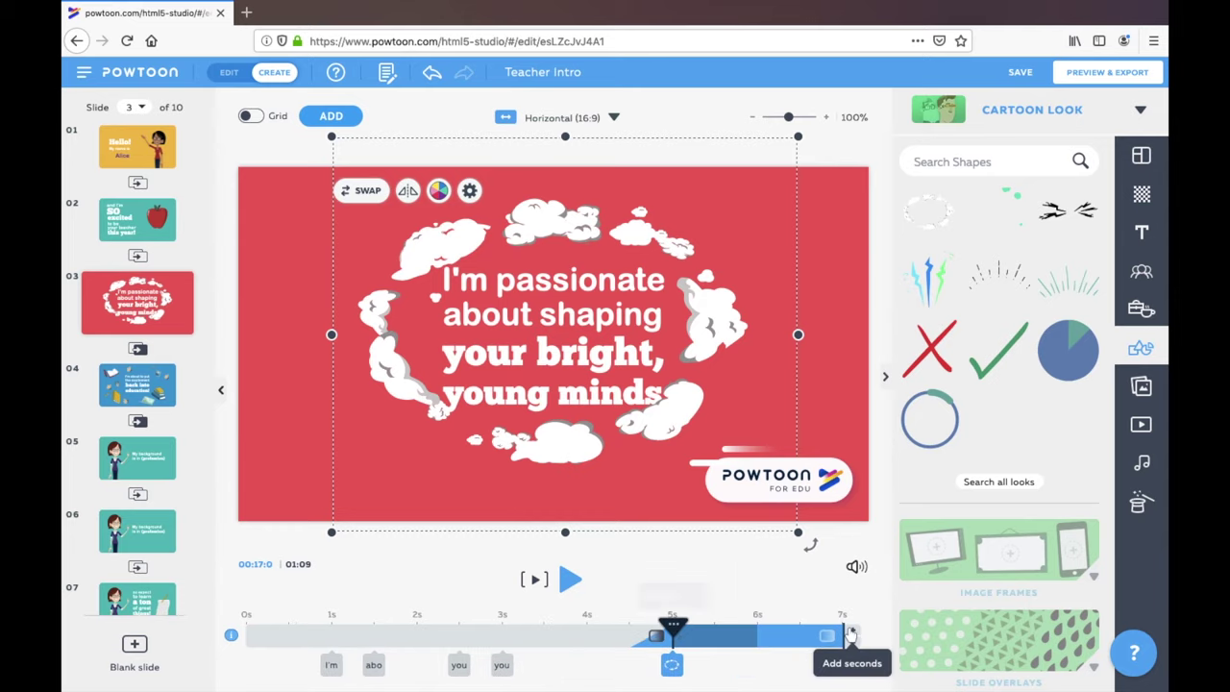
Step: Replay the lengthened slide 3, then stop it and reselect the cloud frame
{"action": "left_click", "coordinate": [539, 583]}
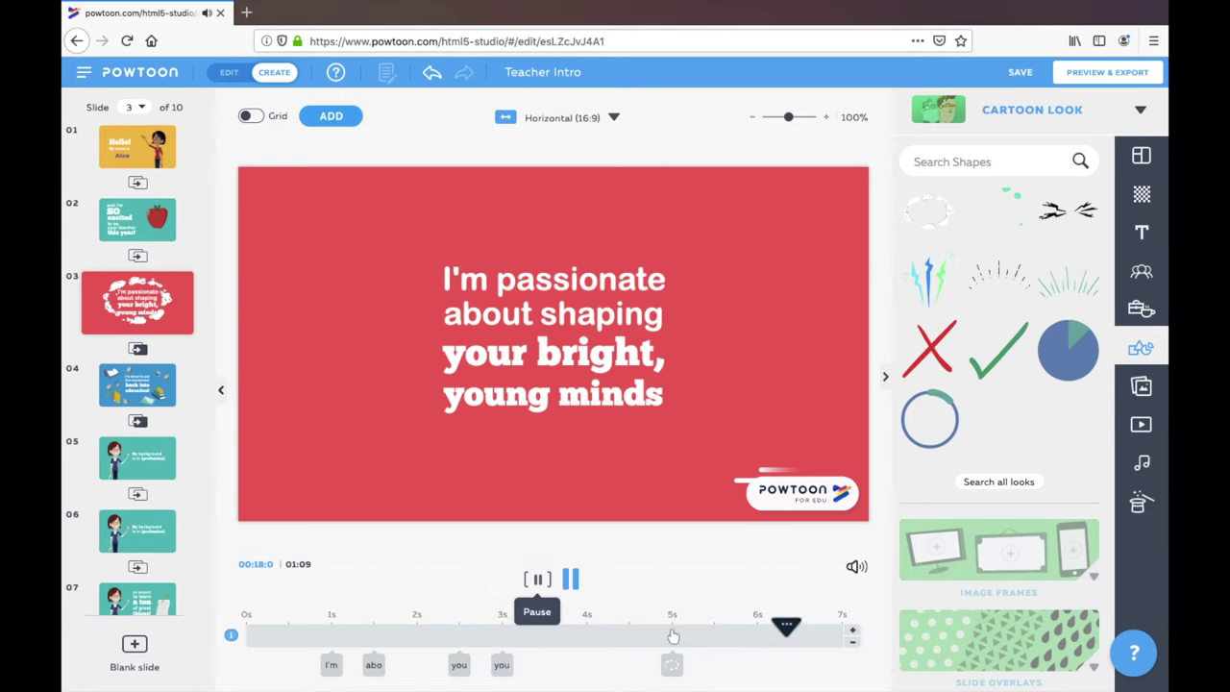
{"action": "left_click", "coordinate": [674, 665]}
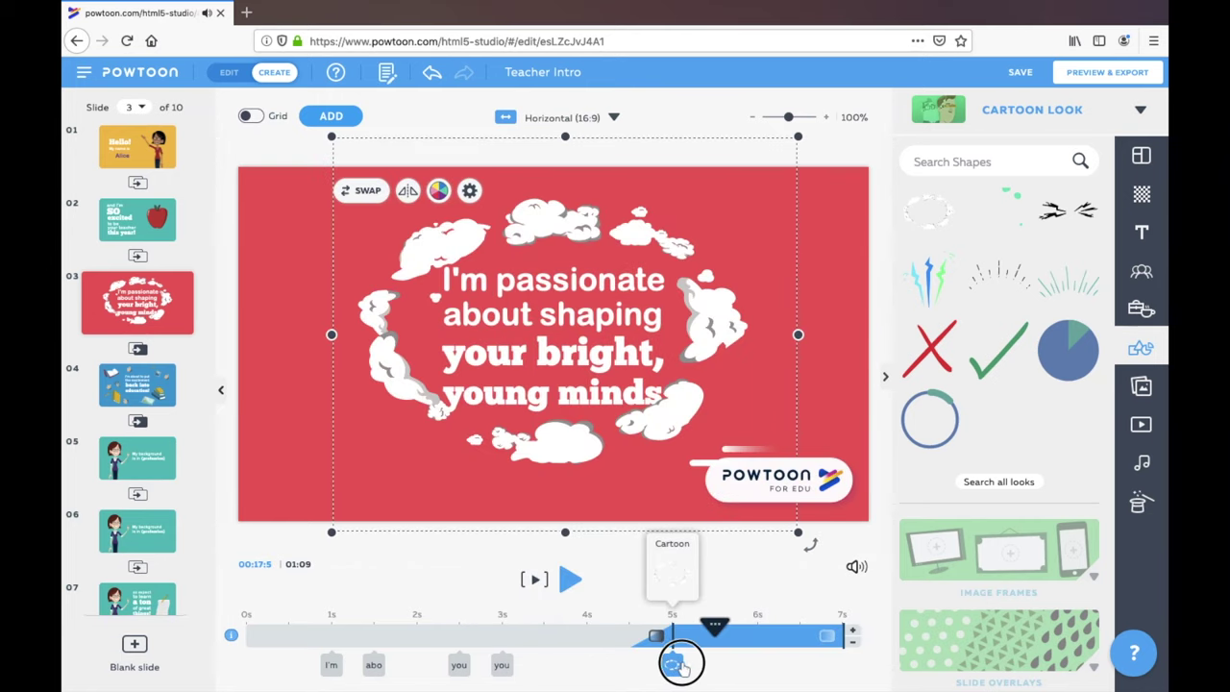
{"action": "left_click", "coordinate": [676, 663]}
{"action": "left_click", "coordinate": [676, 663]}
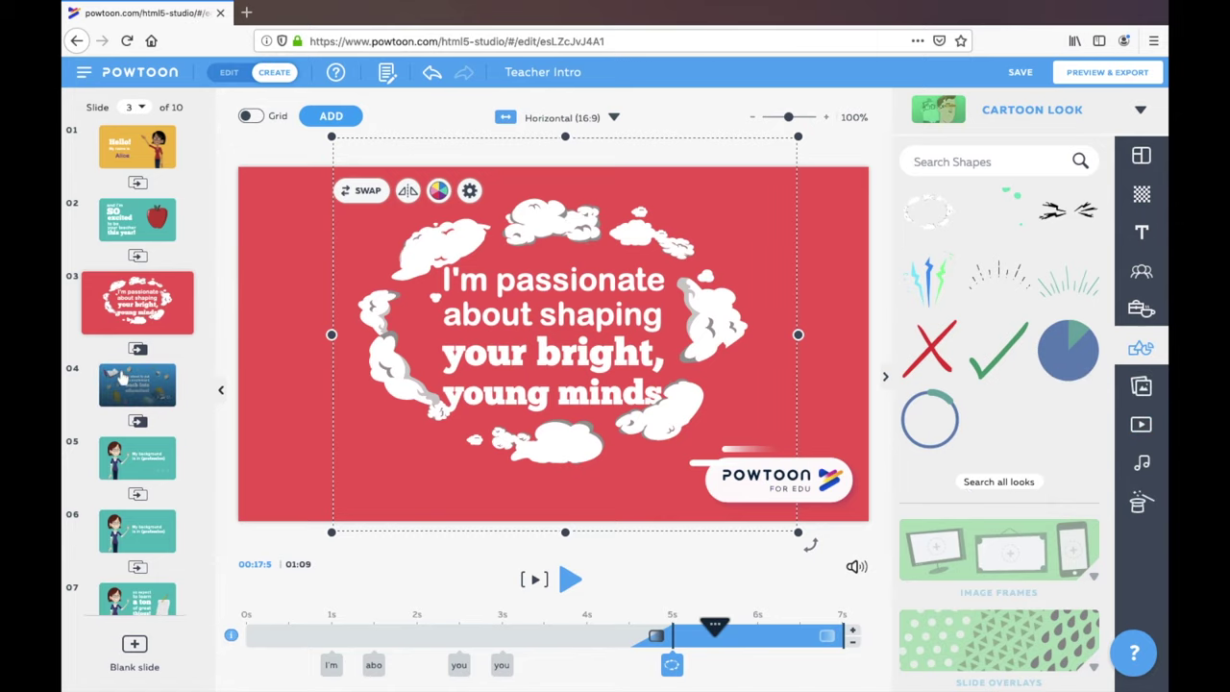
Step: On slide 5, add a forest photo found by searching Premium Images for 'tree'
{"action": "left_click", "coordinate": [122, 377]}
{"action": "left_click", "coordinate": [130, 452]}
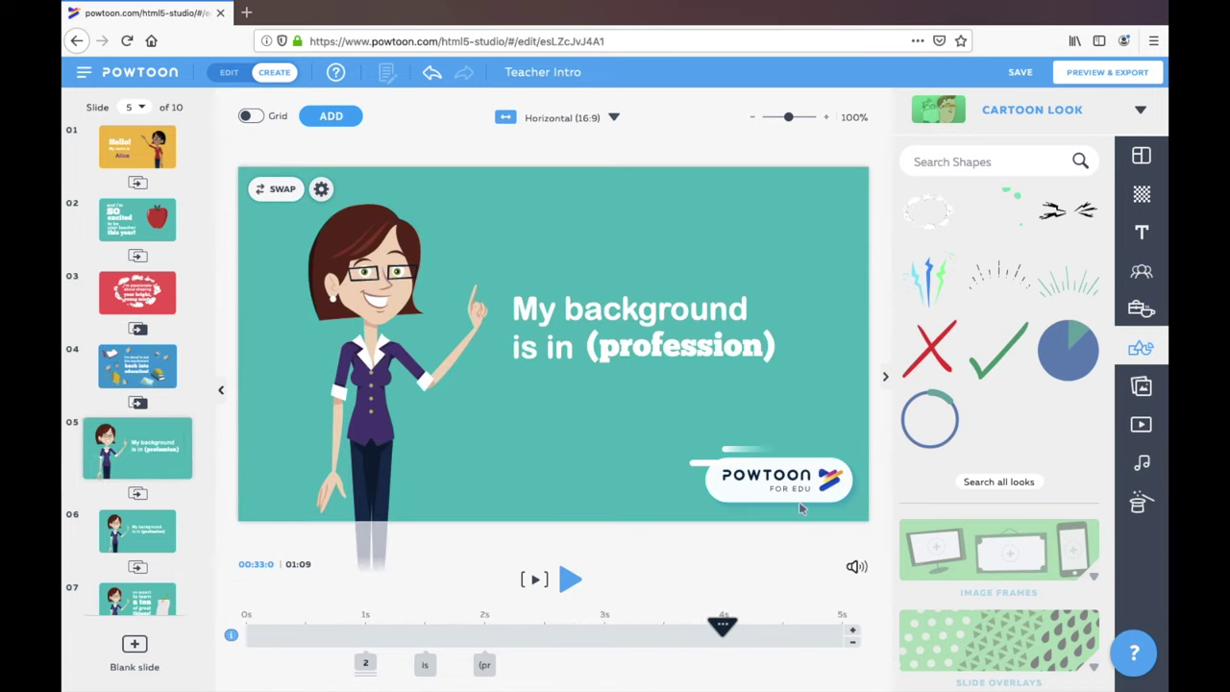
{"action": "left_click", "coordinate": [1143, 387]}
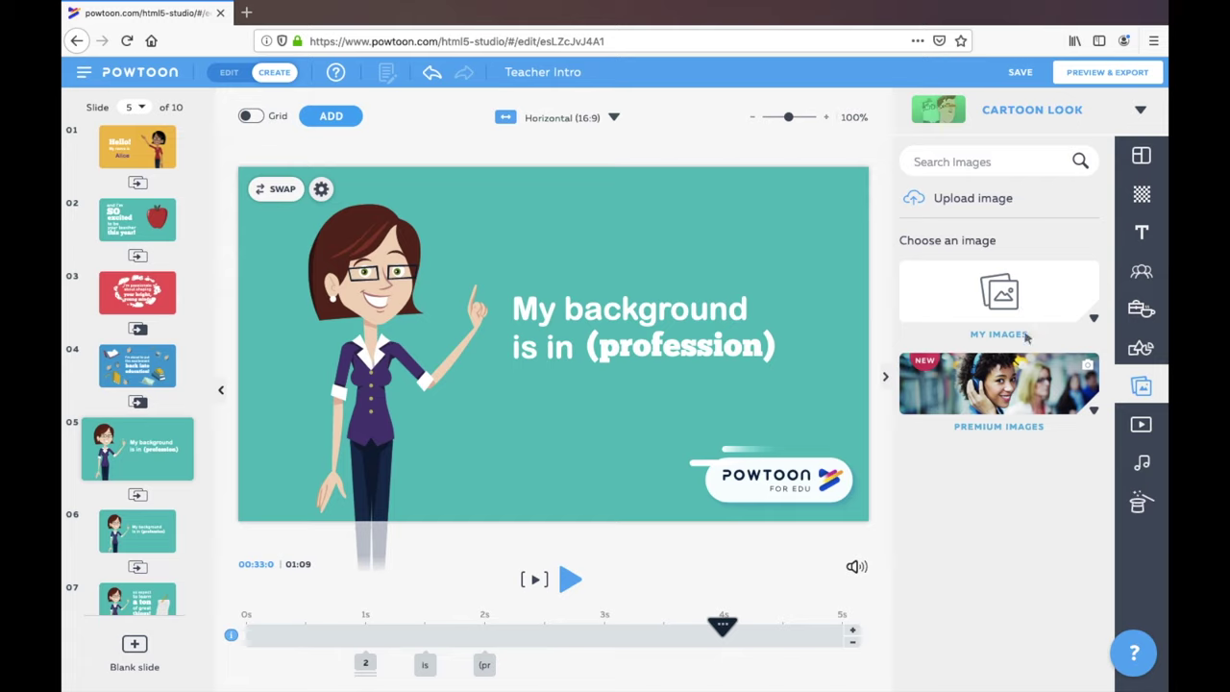
{"action": "left_click", "coordinate": [1051, 409]}
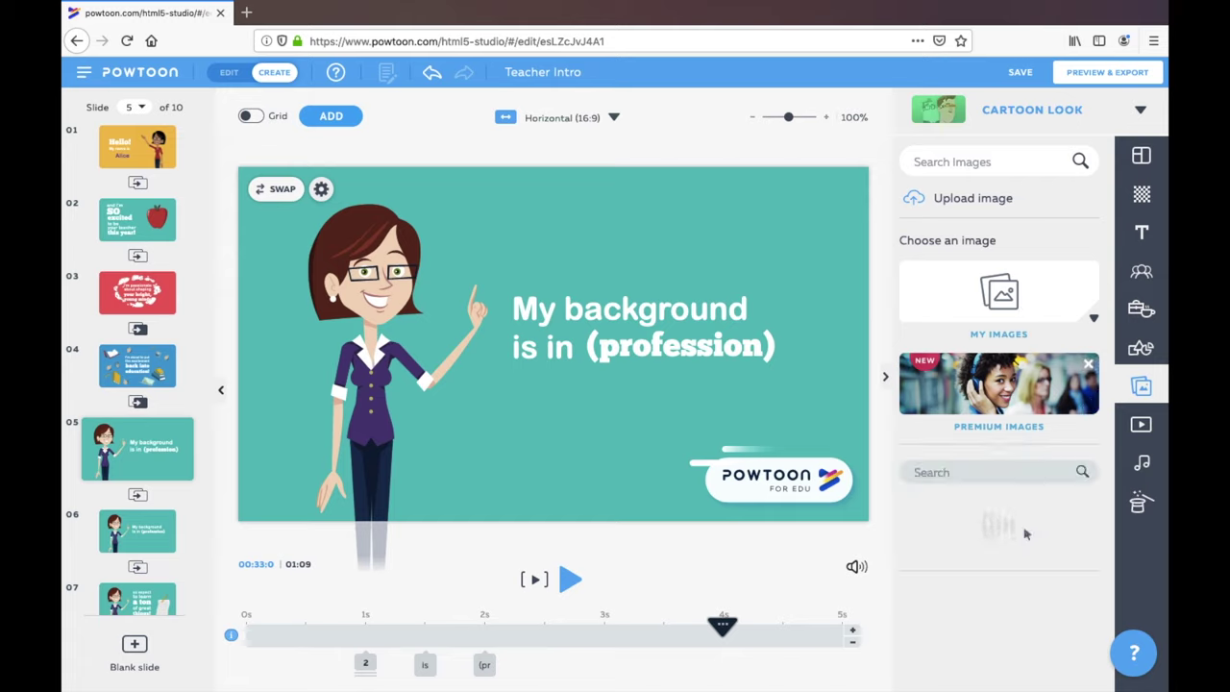
{"action": "scroll", "coordinate": [1025, 534], "scroll_direction": "down", "scroll_amount": 5}
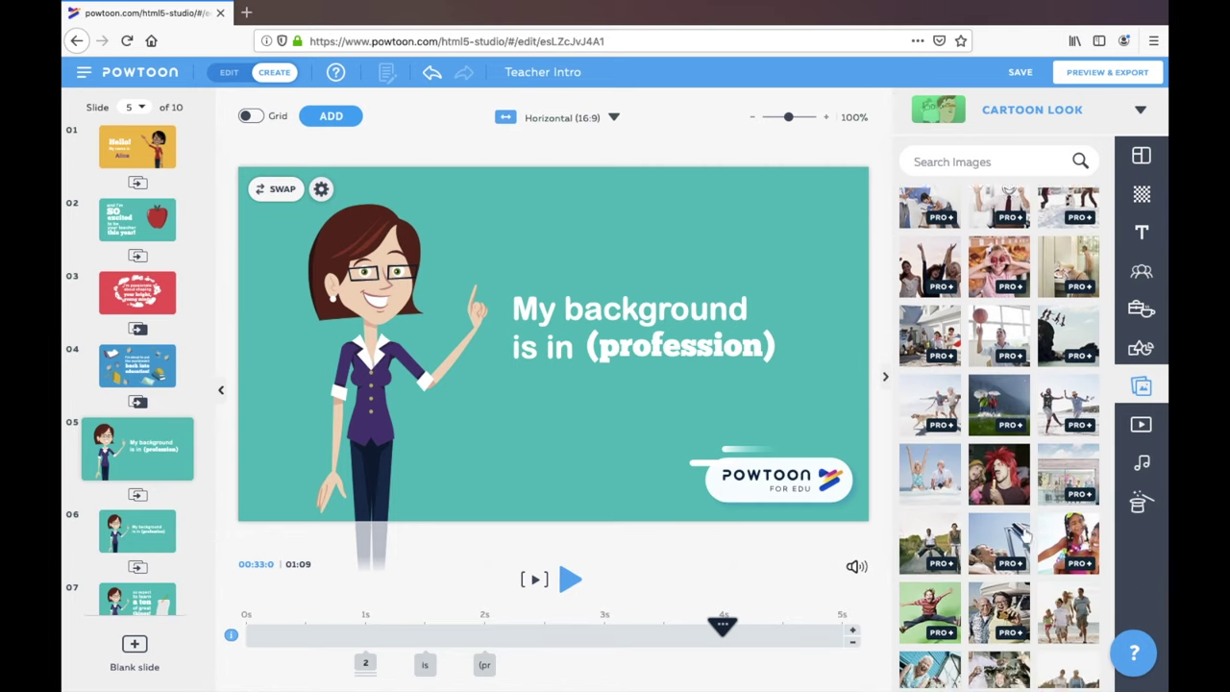
{"action": "scroll", "coordinate": [1019, 519], "scroll_direction": "up", "scroll_amount": 5}
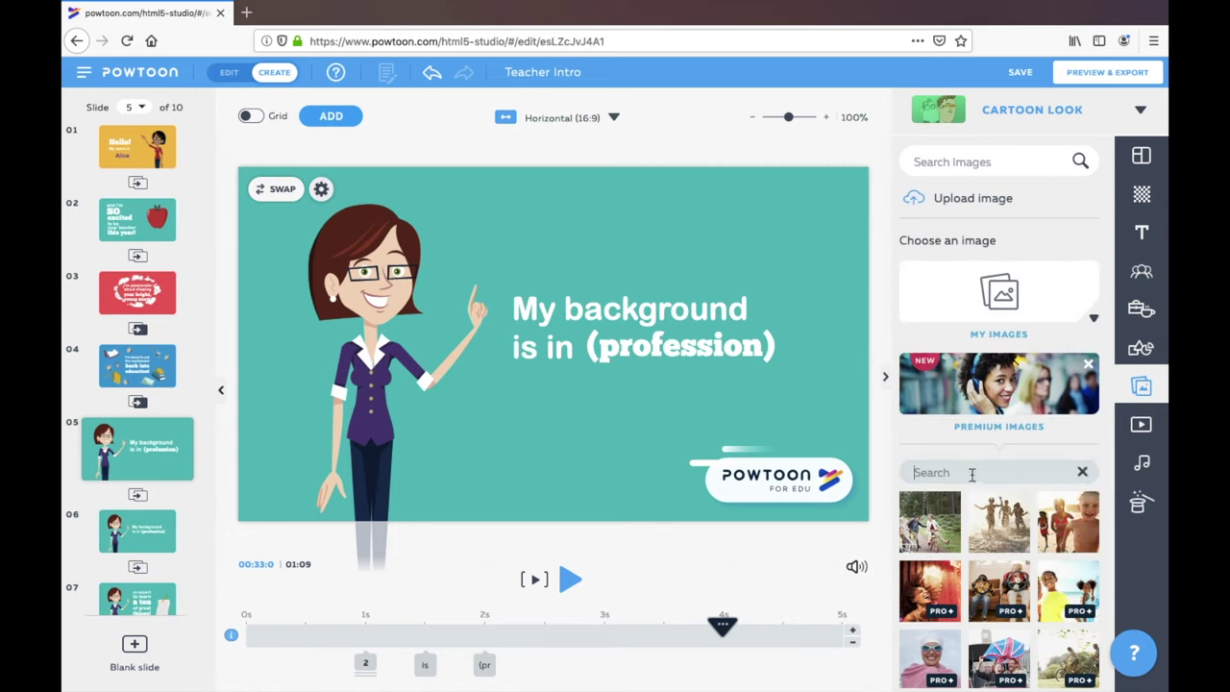
{"action": "type", "text": "tree"}
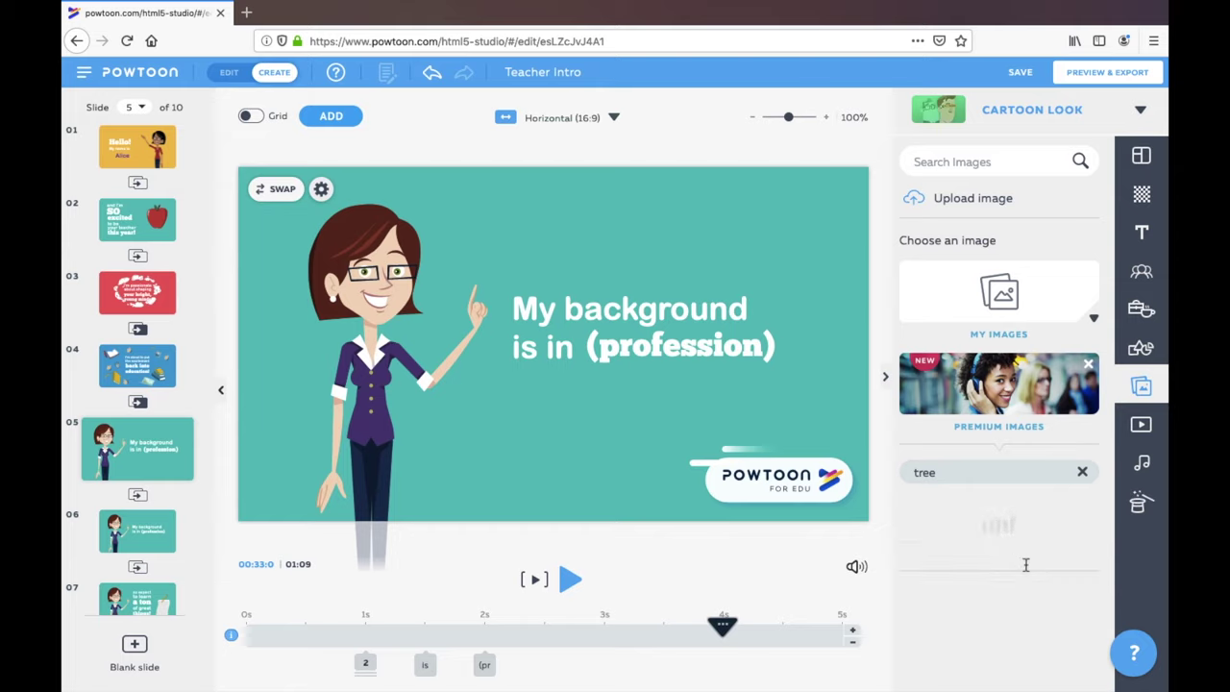
{"action": "scroll", "coordinate": [1019, 538], "scroll_direction": "down", "scroll_amount": 2}
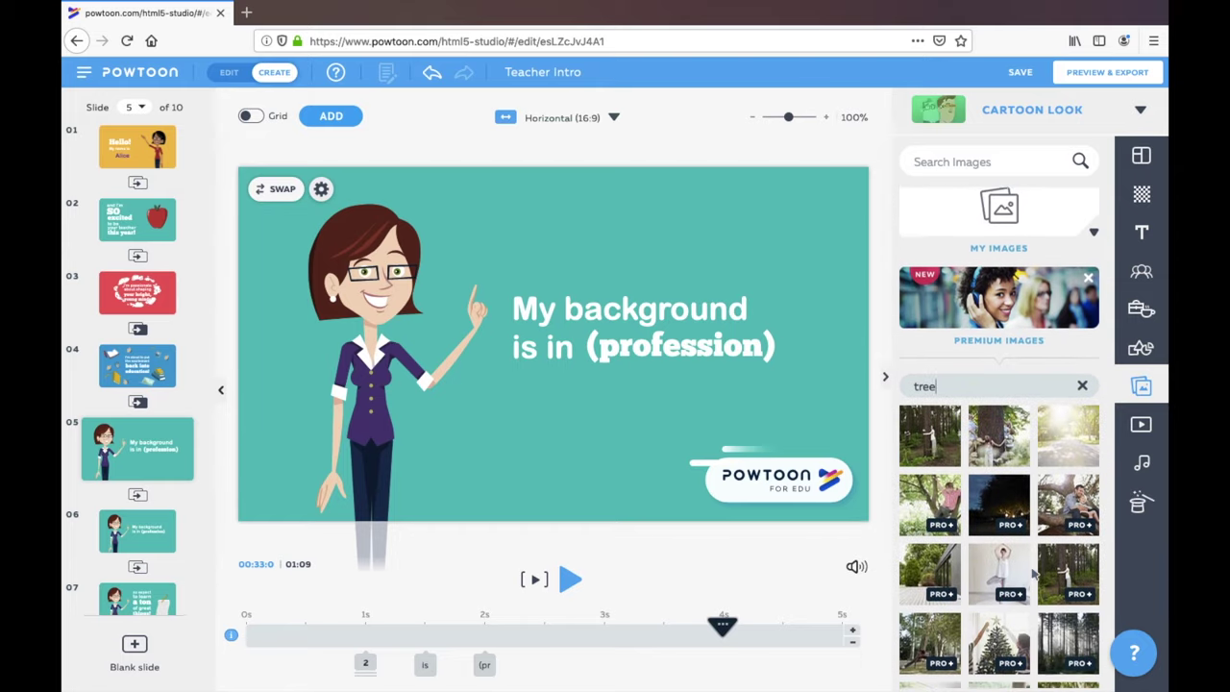
{"action": "left_click", "coordinate": [928, 448]}
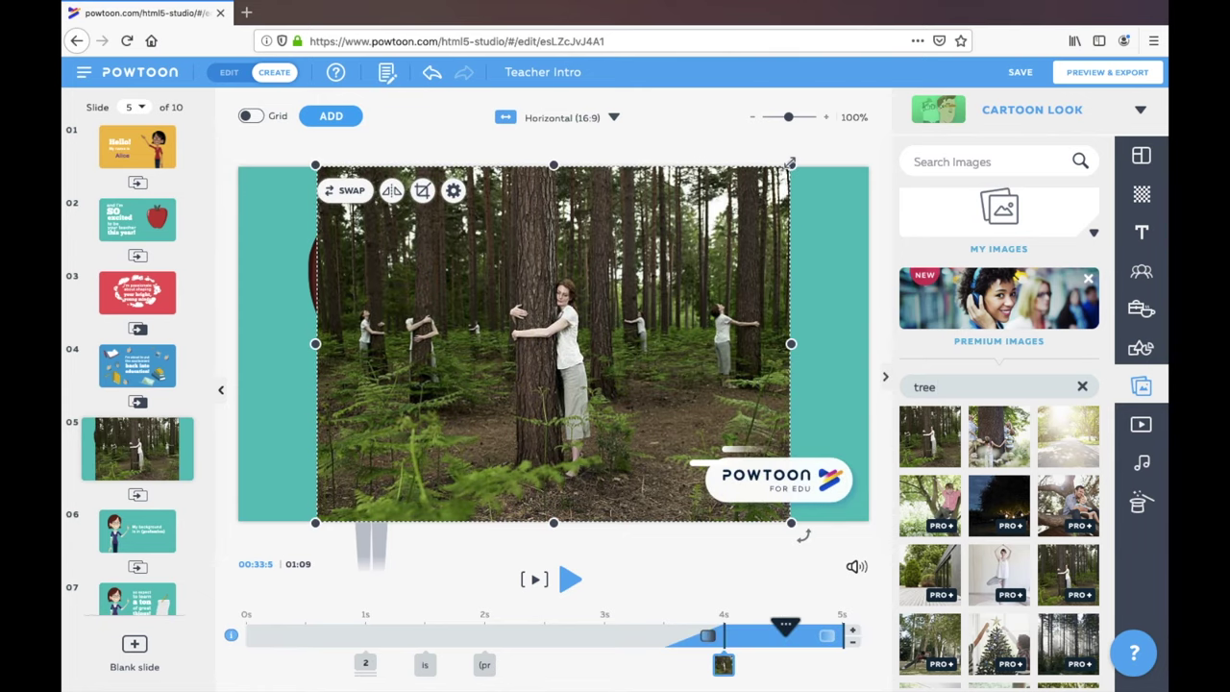
Step: Shrink the forest photo and set its opacity to 59%
{"action": "left_click_drag", "start_coordinate": [790, 163], "coordinate": [652, 269]}
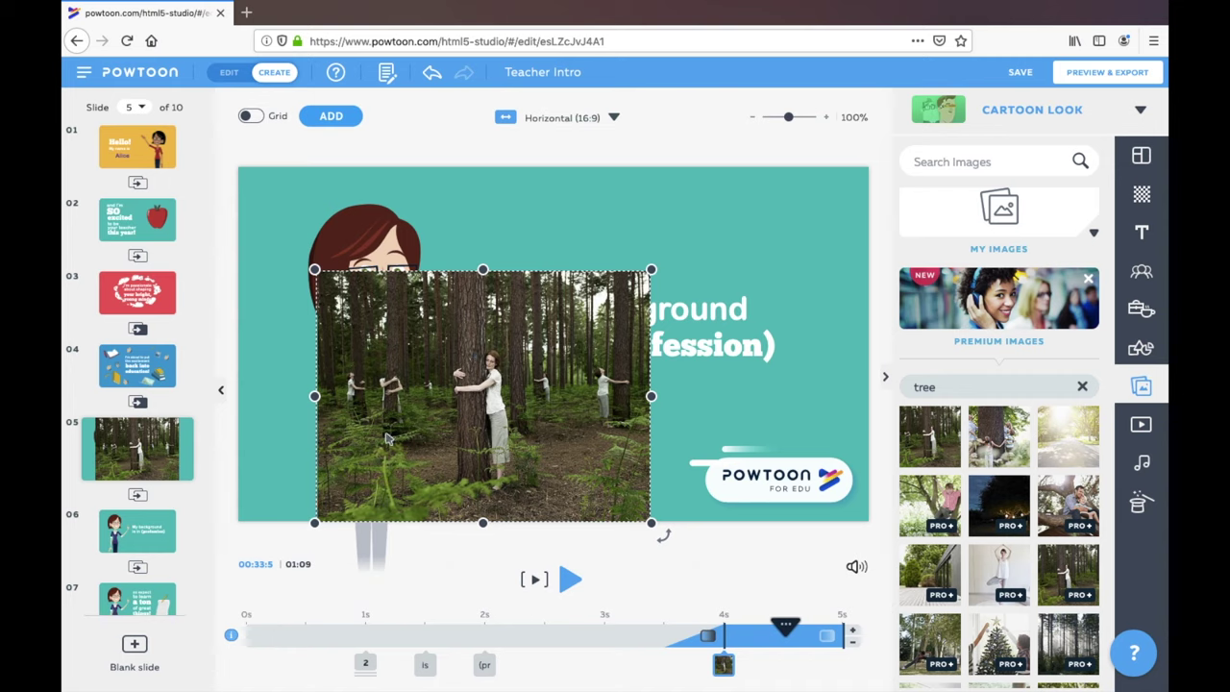
{"action": "left_click", "coordinate": [452, 248]}
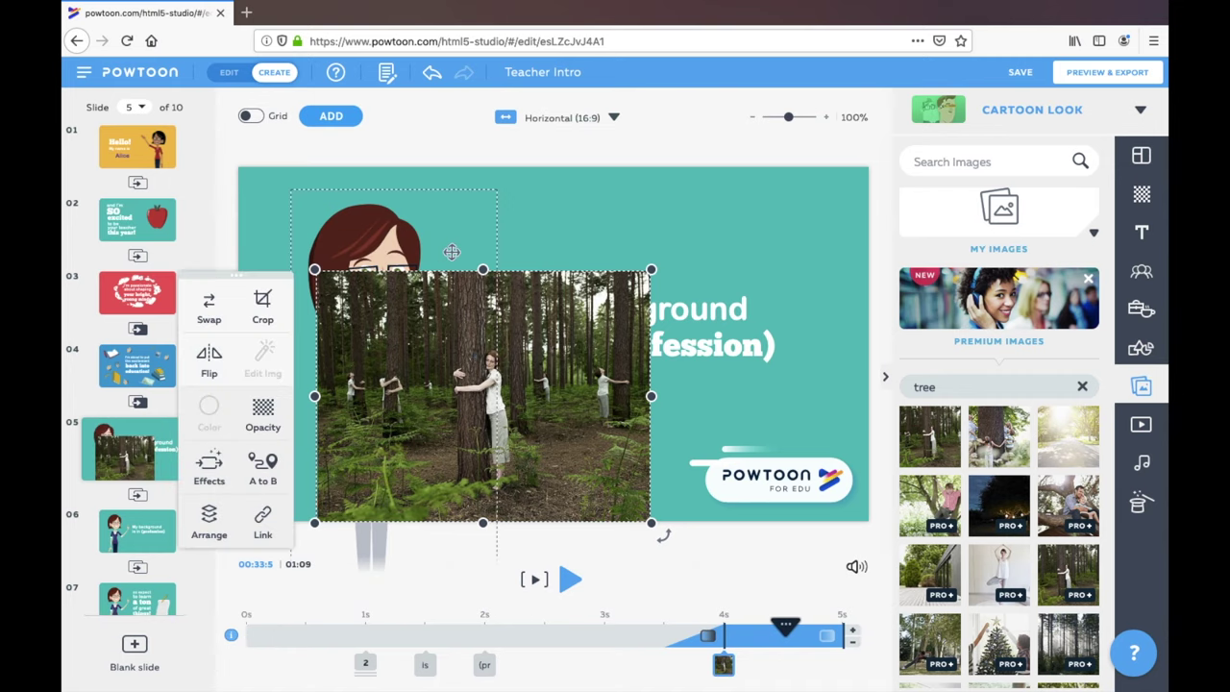
{"action": "left_click", "coordinate": [264, 413]}
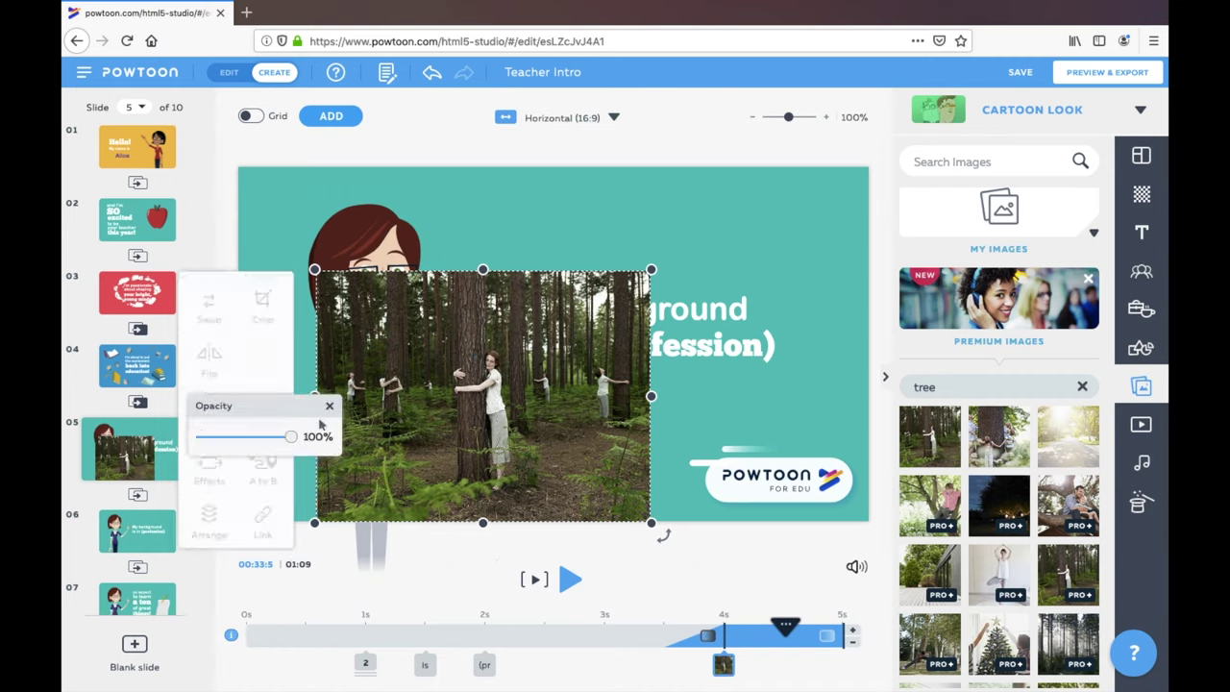
{"action": "left_click_drag", "start_coordinate": [292, 437], "coordinate": [258, 440]}
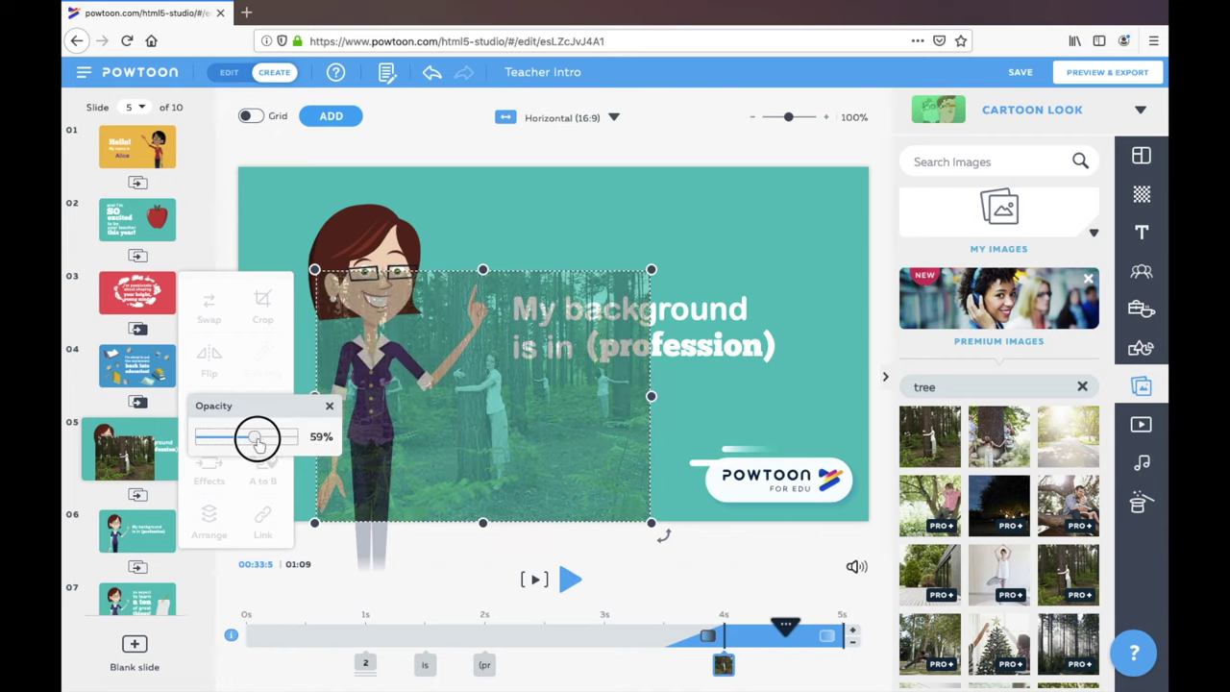
{"action": "left_click", "coordinate": [329, 407]}
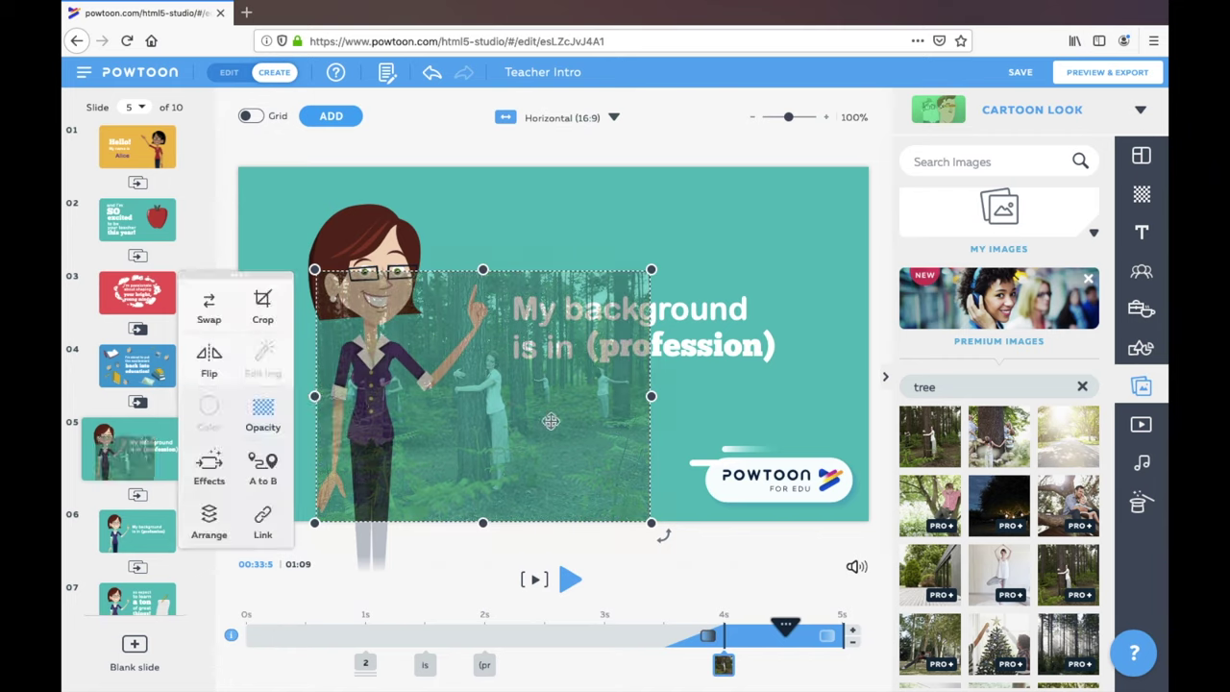
Step: Send the photo one layer back, move it to the upper right, then delete it
{"action": "right_click", "coordinate": [554, 418]}
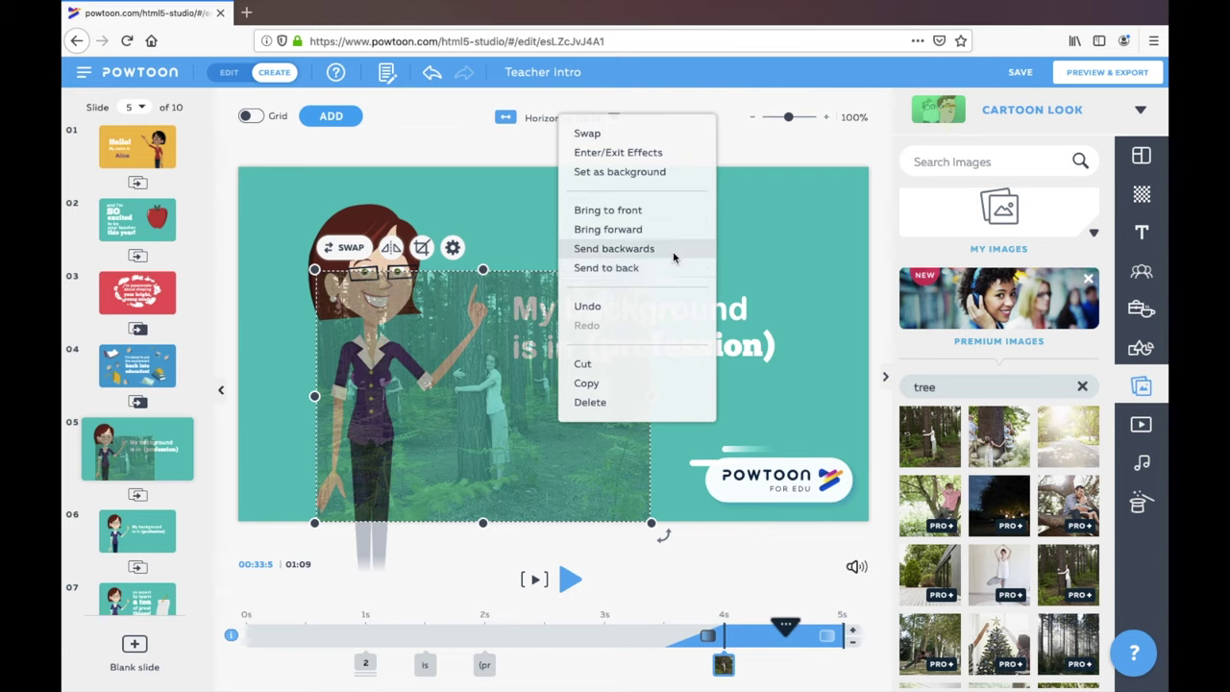
{"action": "left_click", "coordinate": [672, 249]}
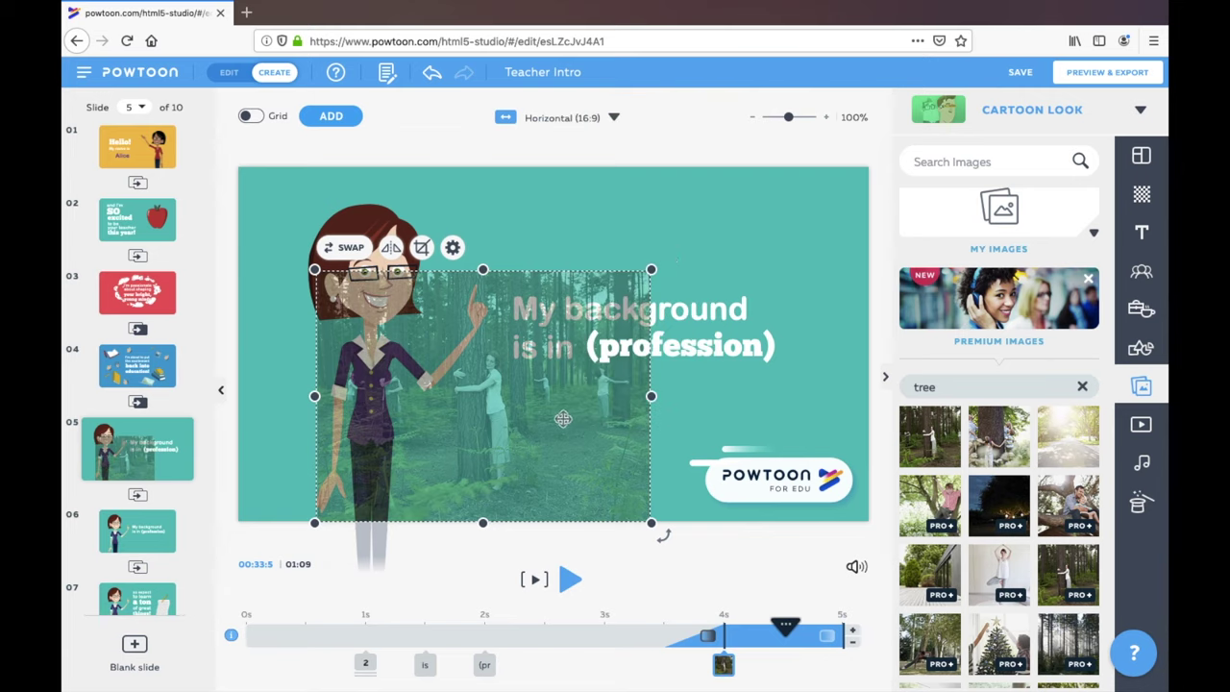
{"action": "left_click_drag", "start_coordinate": [562, 419], "coordinate": [723, 357]}
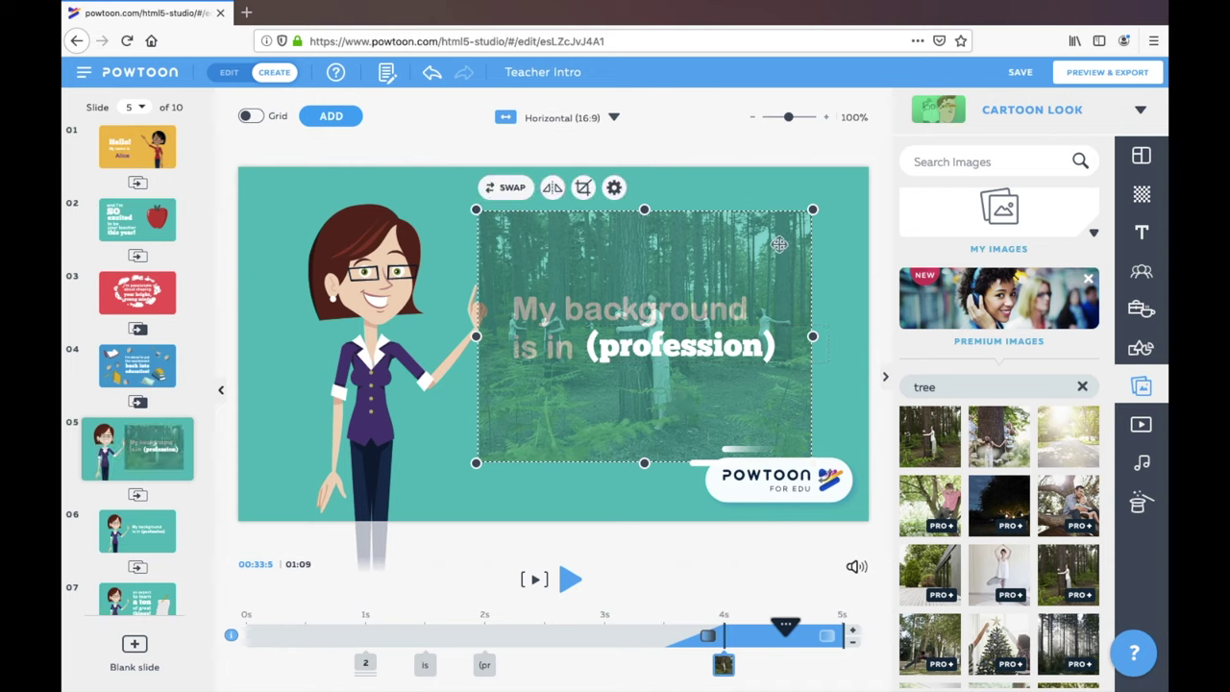
{"action": "key", "text": "Delete"}
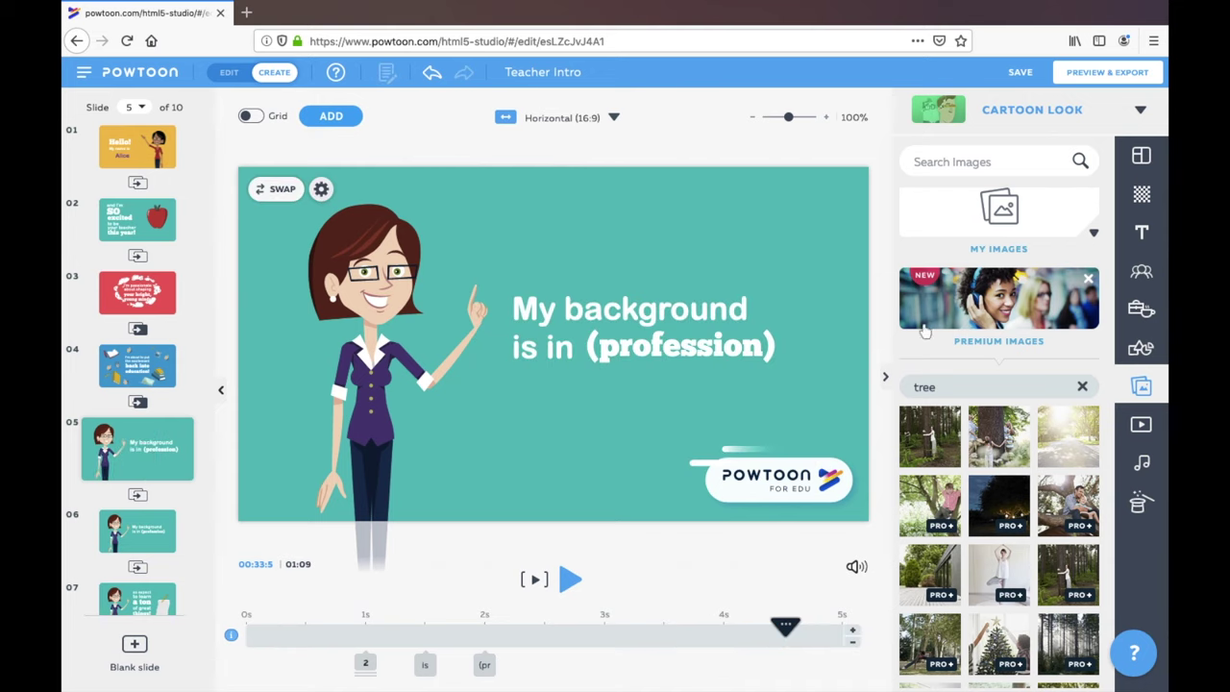
Step: Open the Storyblocks Video Footage collection in the Videos library
{"action": "left_click", "coordinate": [1141, 424]}
{"action": "scroll", "coordinate": [962, 431], "scroll_direction": "down", "scroll_amount": 1}
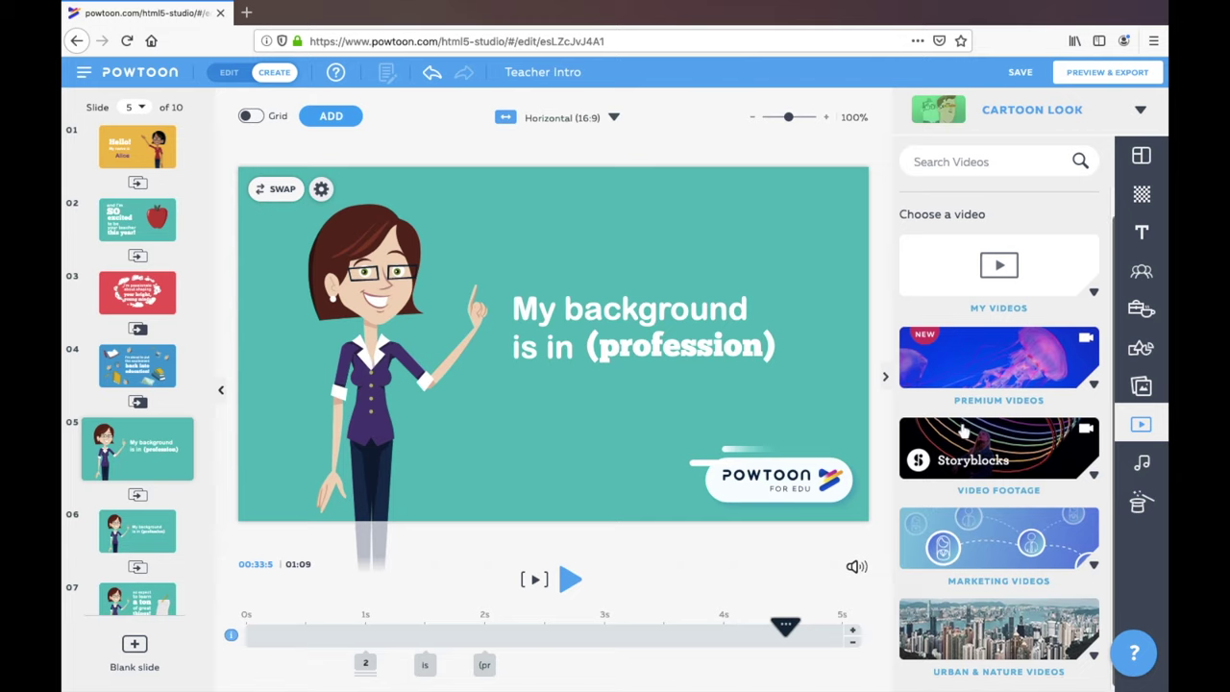
{"action": "scroll", "coordinate": [962, 432], "scroll_direction": "up", "scroll_amount": 1}
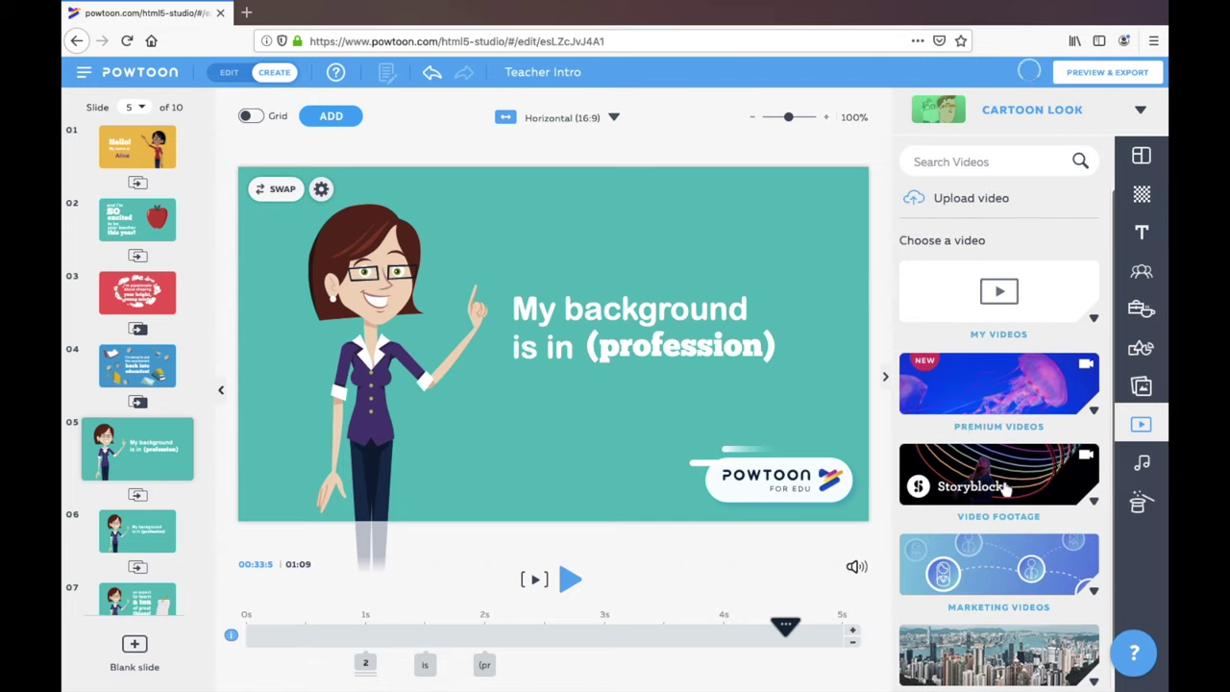
{"action": "scroll", "coordinate": [1005, 489], "scroll_direction": "down", "scroll_amount": 1}
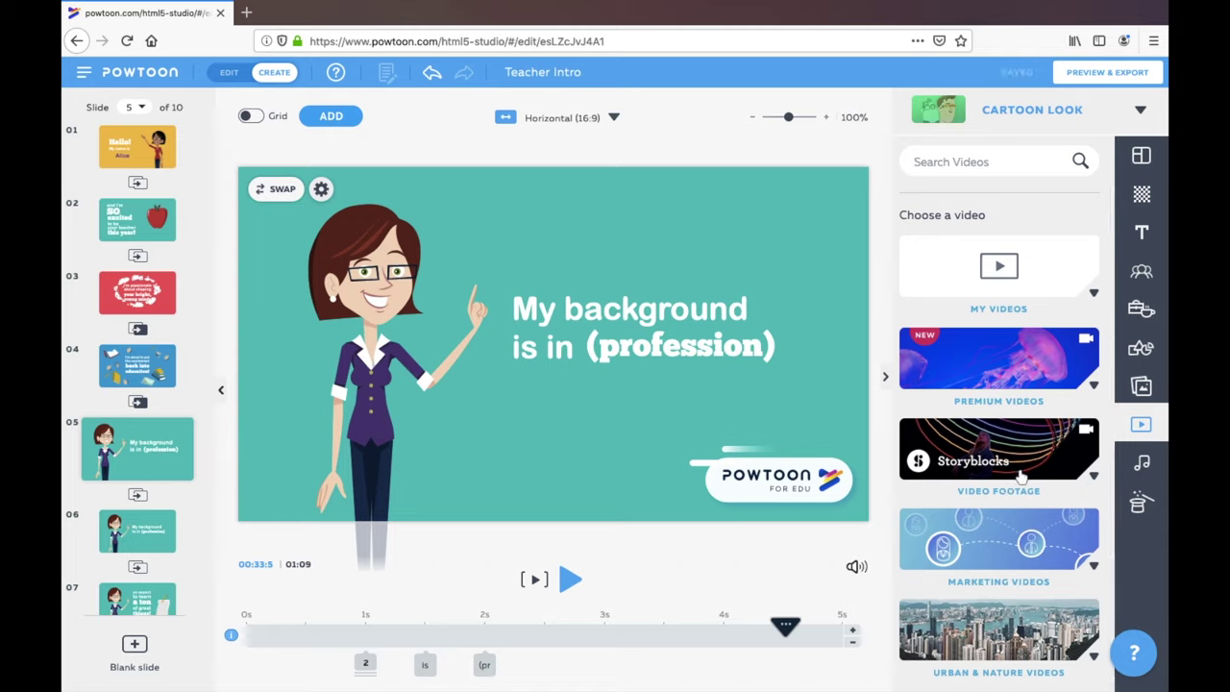
{"action": "left_click", "coordinate": [1022, 478]}
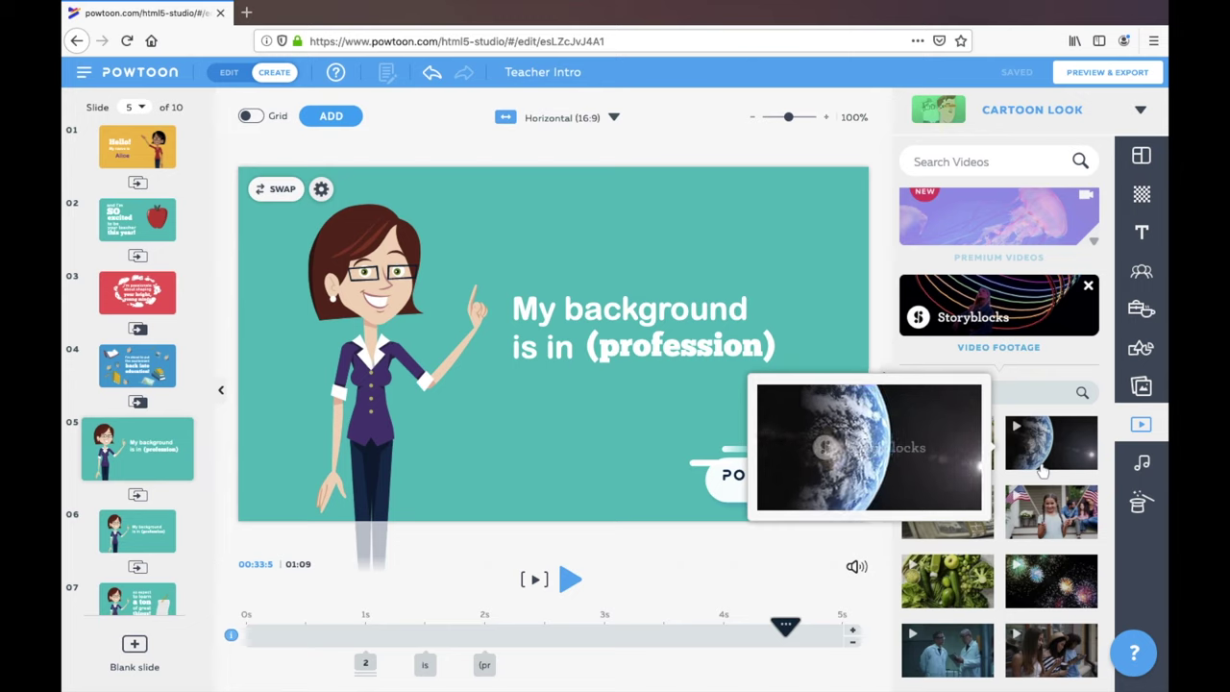
Step: Search the Storyblocks footage for 'atom' and try the first atom clip
{"action": "scroll", "coordinate": [1047, 574], "scroll_direction": "down", "scroll_amount": 2}
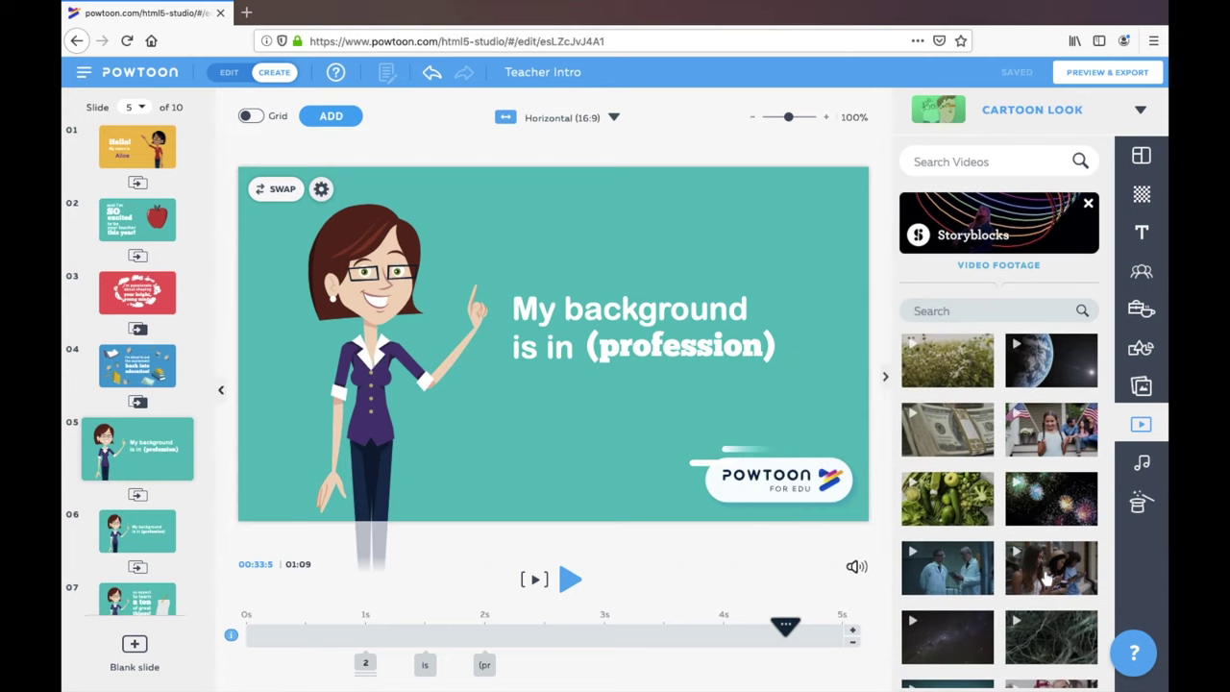
{"action": "scroll", "coordinate": [971, 469], "scroll_direction": "up", "scroll_amount": 2}
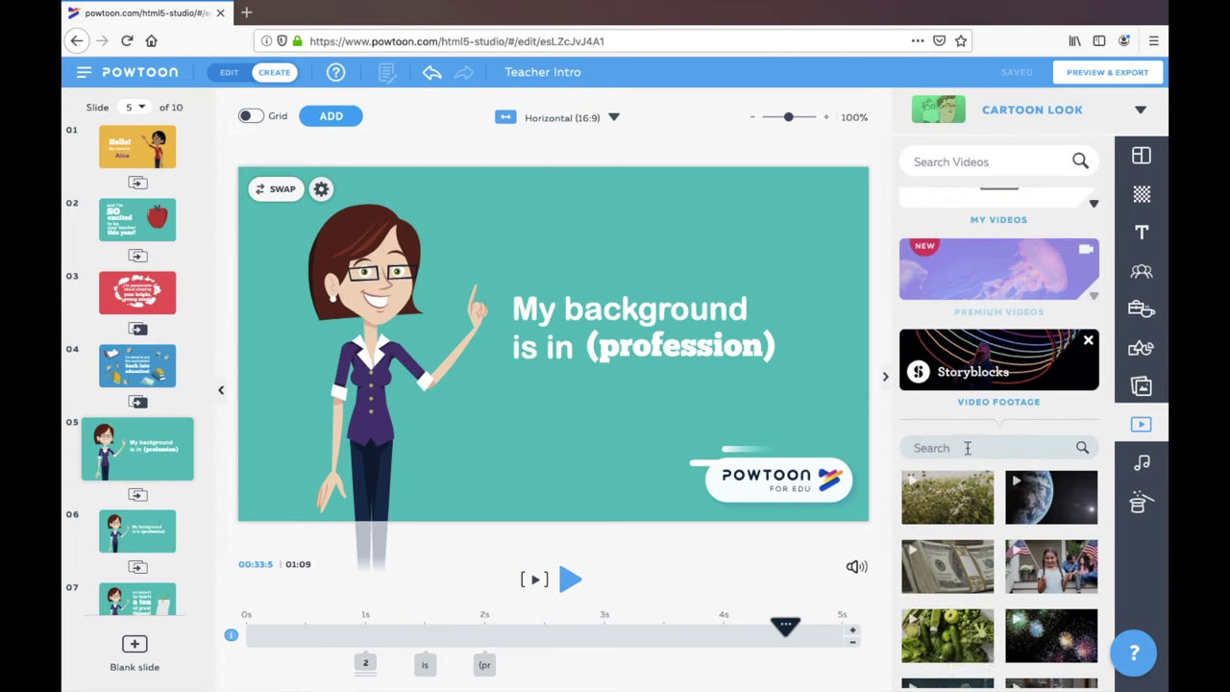
{"action": "left_click", "coordinate": [967, 448]}
{"action": "type", "text": "atom"}
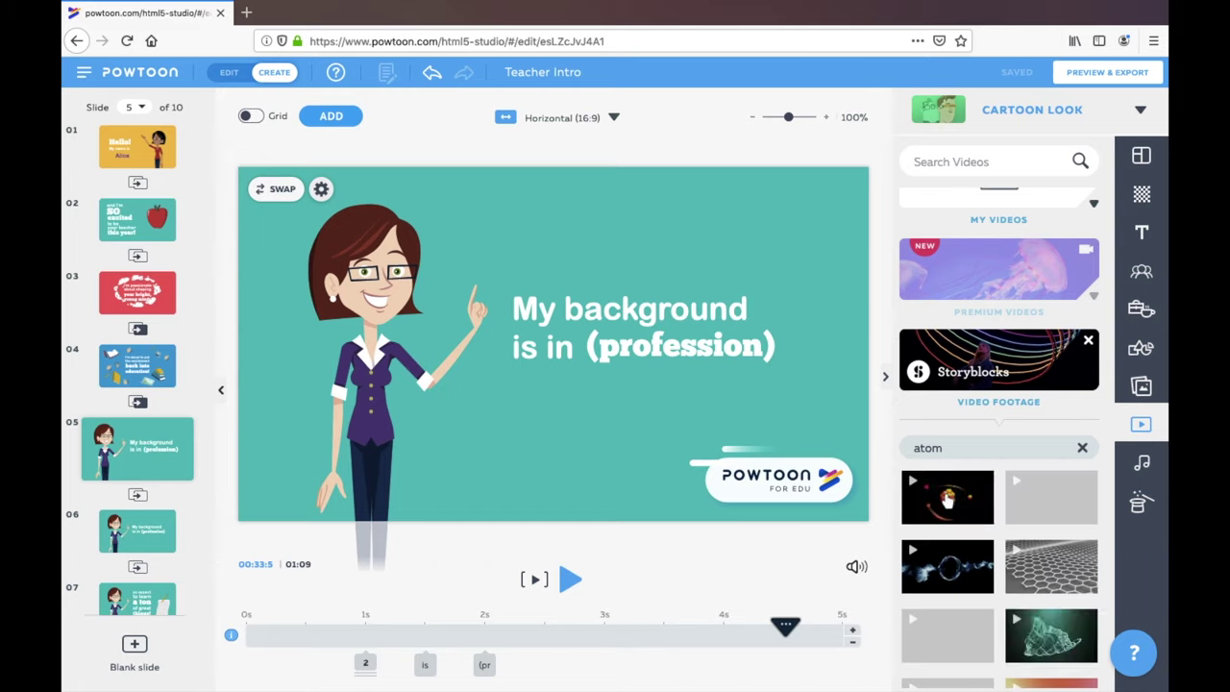
{"action": "mouse_move", "coordinate": [947, 498]}
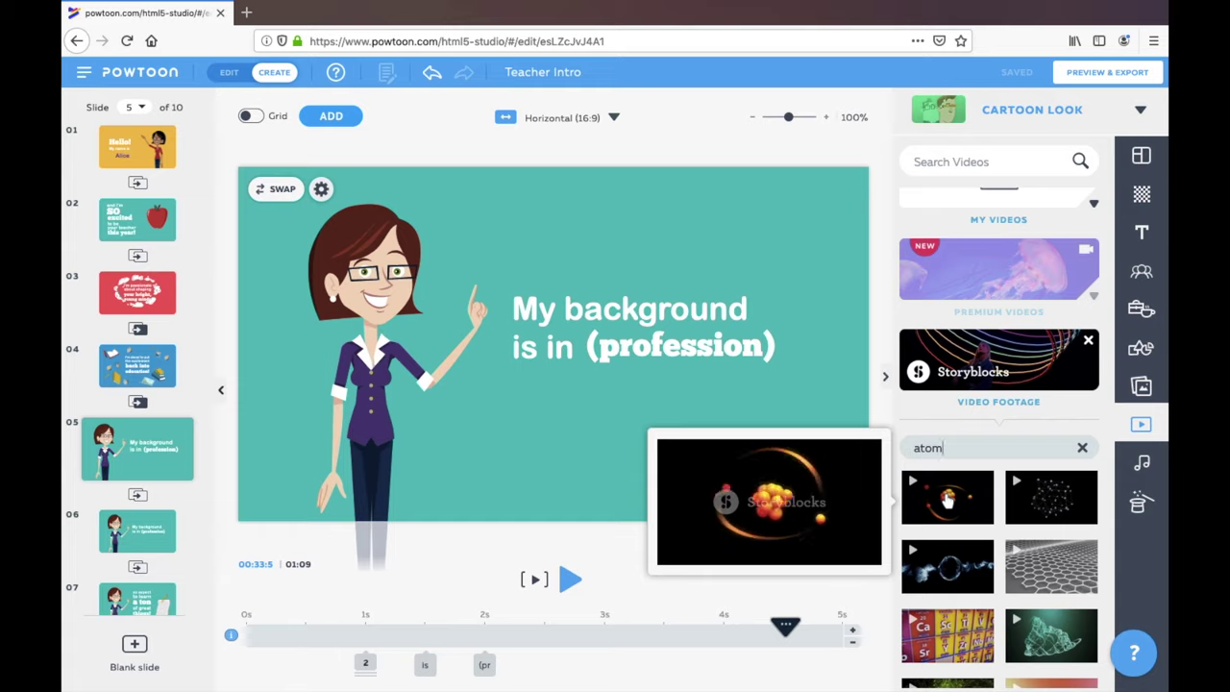
{"action": "left_click", "coordinate": [948, 499]}
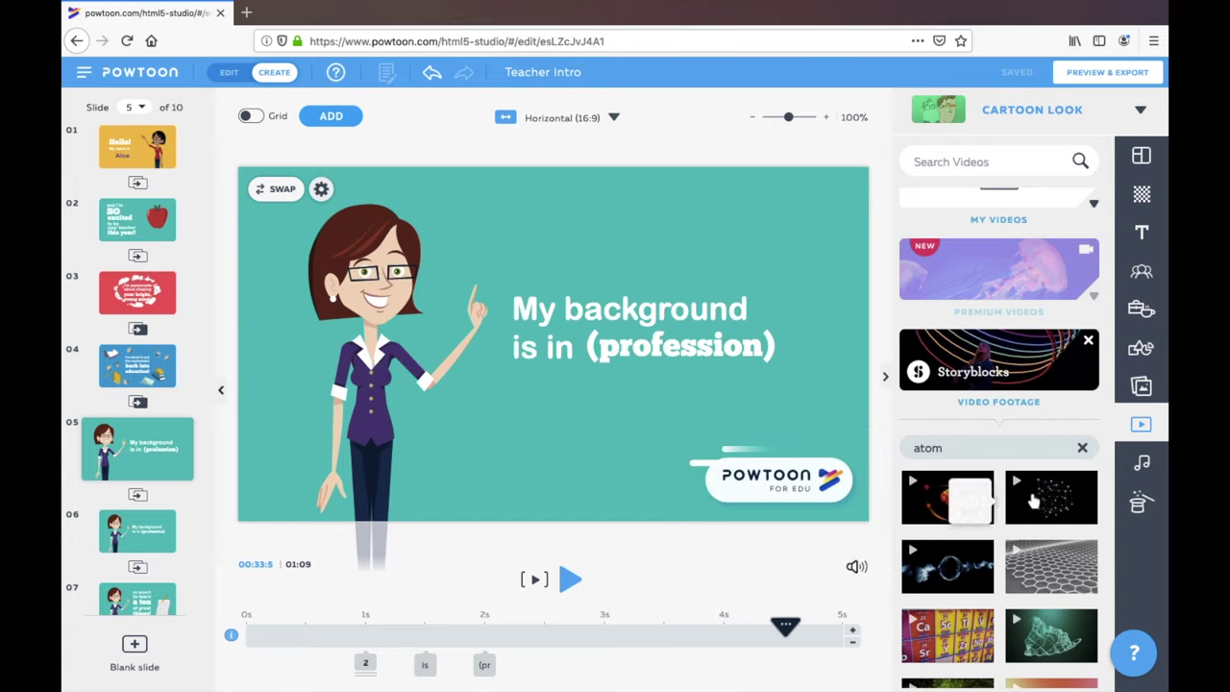
{"action": "mouse_move", "coordinate": [1033, 499]}
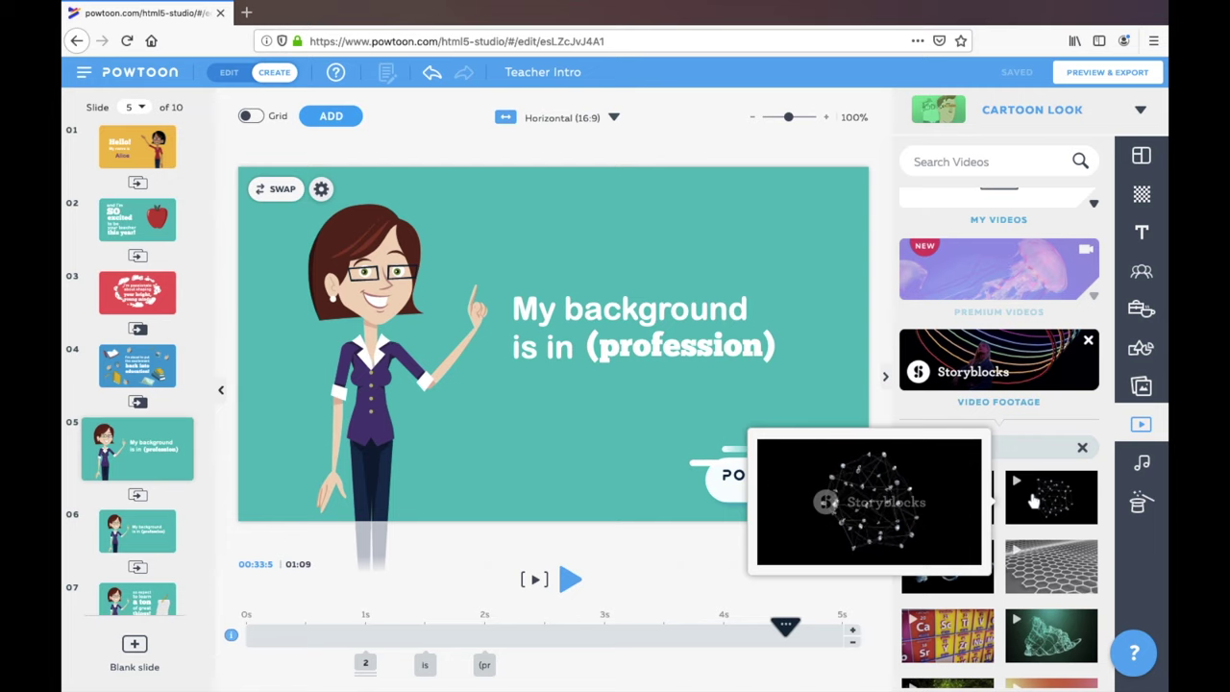
Step: Set the dark network-of-dots video as slide 5's background and preview it
{"action": "left_click", "coordinate": [1033, 499]}
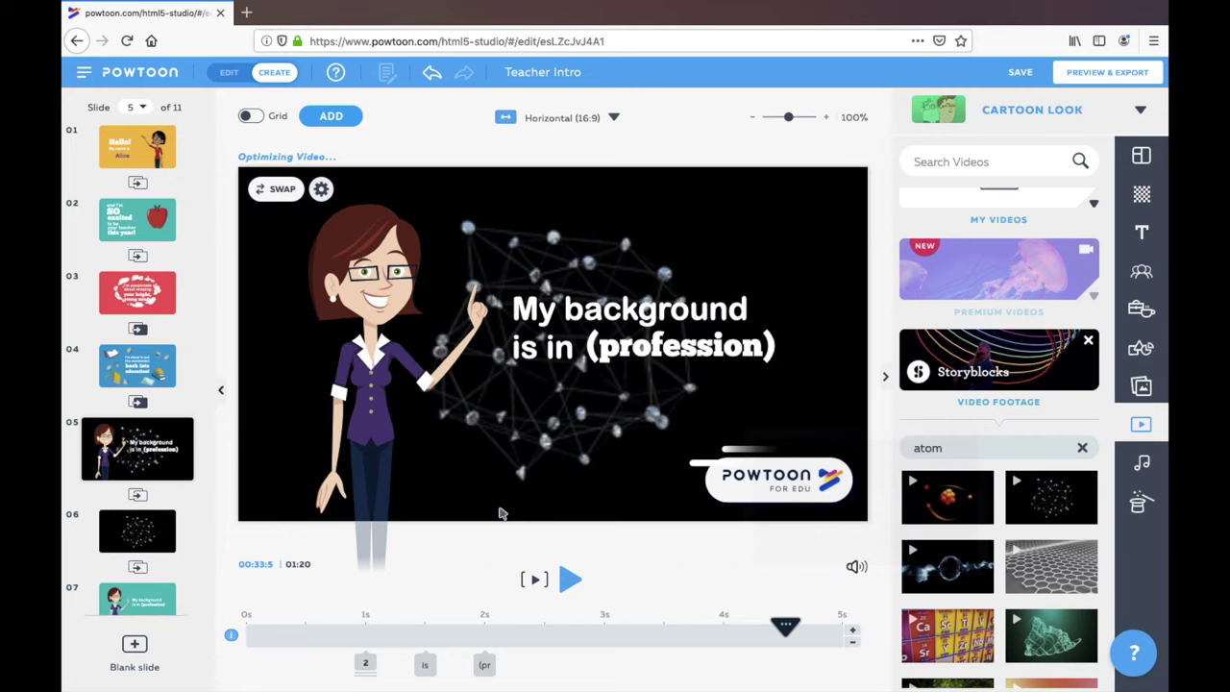
{"action": "left_click", "coordinate": [536, 578]}
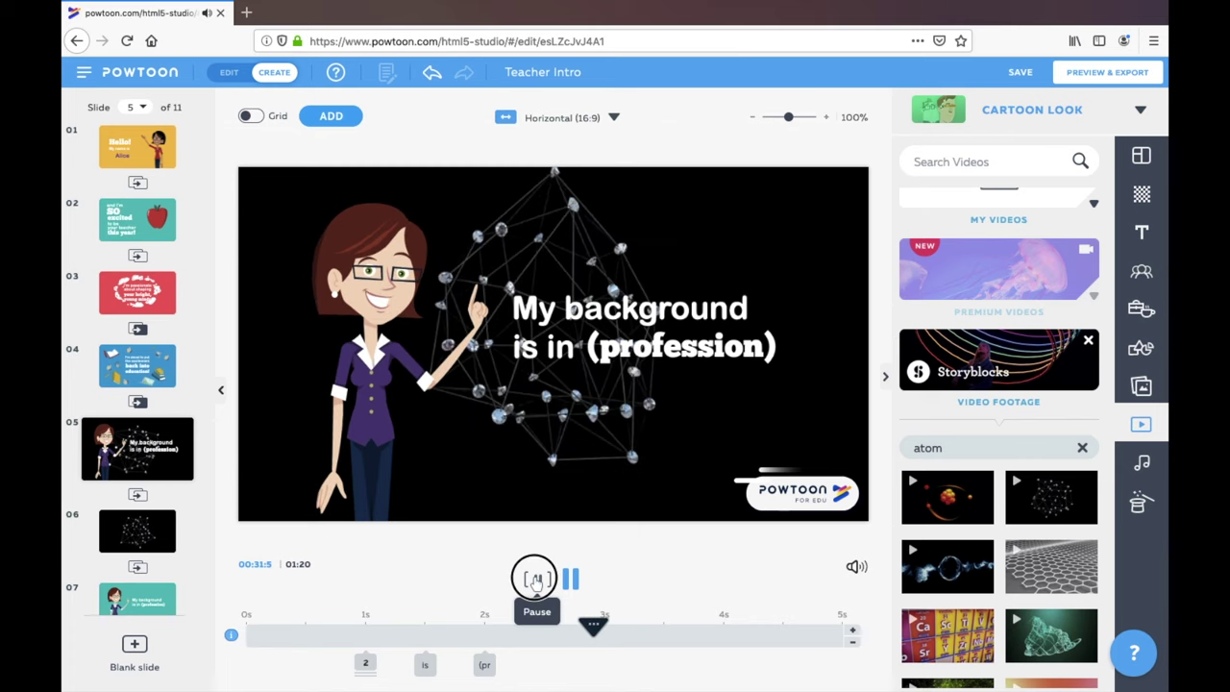
{"action": "left_click", "coordinate": [536, 581]}
Step: Check the (profession) text on slide 5, then bring up the sound library
{"action": "left_click", "coordinate": [769, 348]}
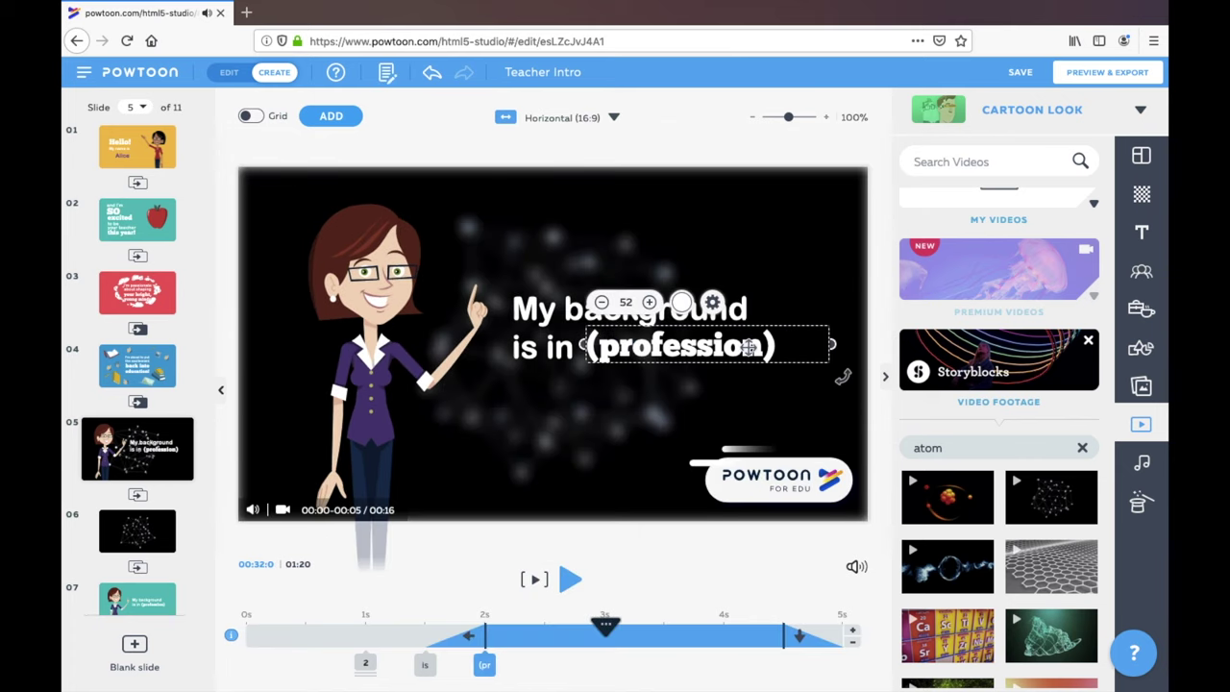
{"action": "double_click", "coordinate": [774, 349]}
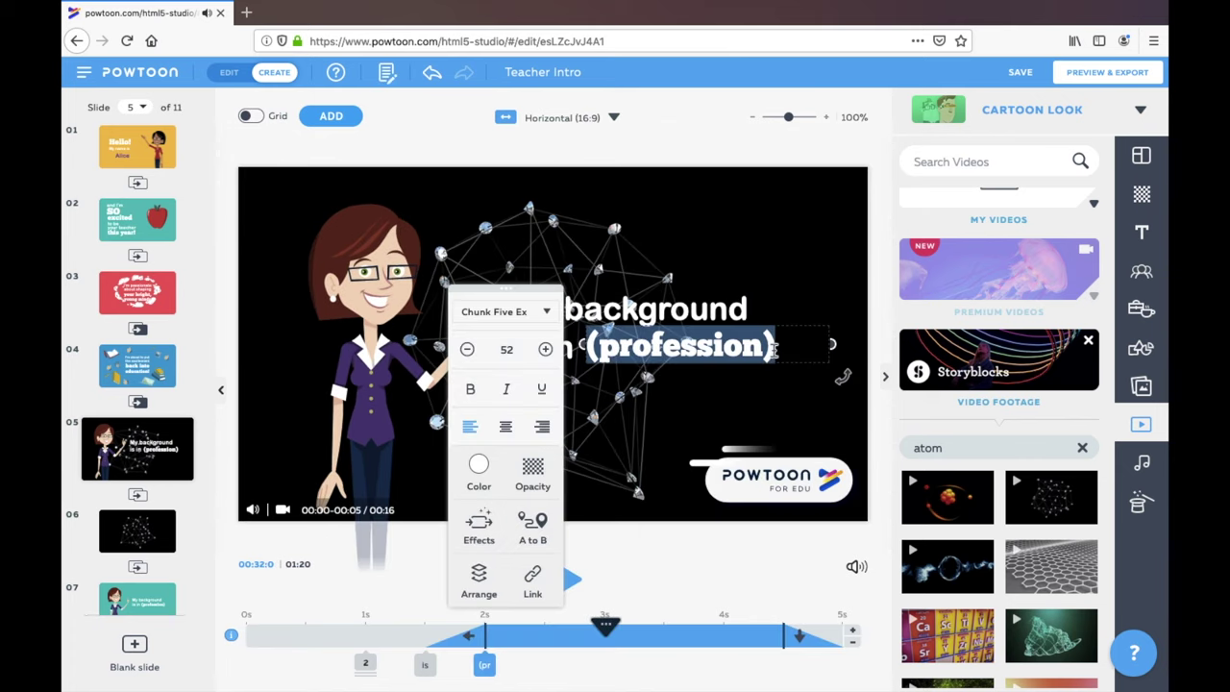
{"action": "left_click", "coordinate": [817, 544]}
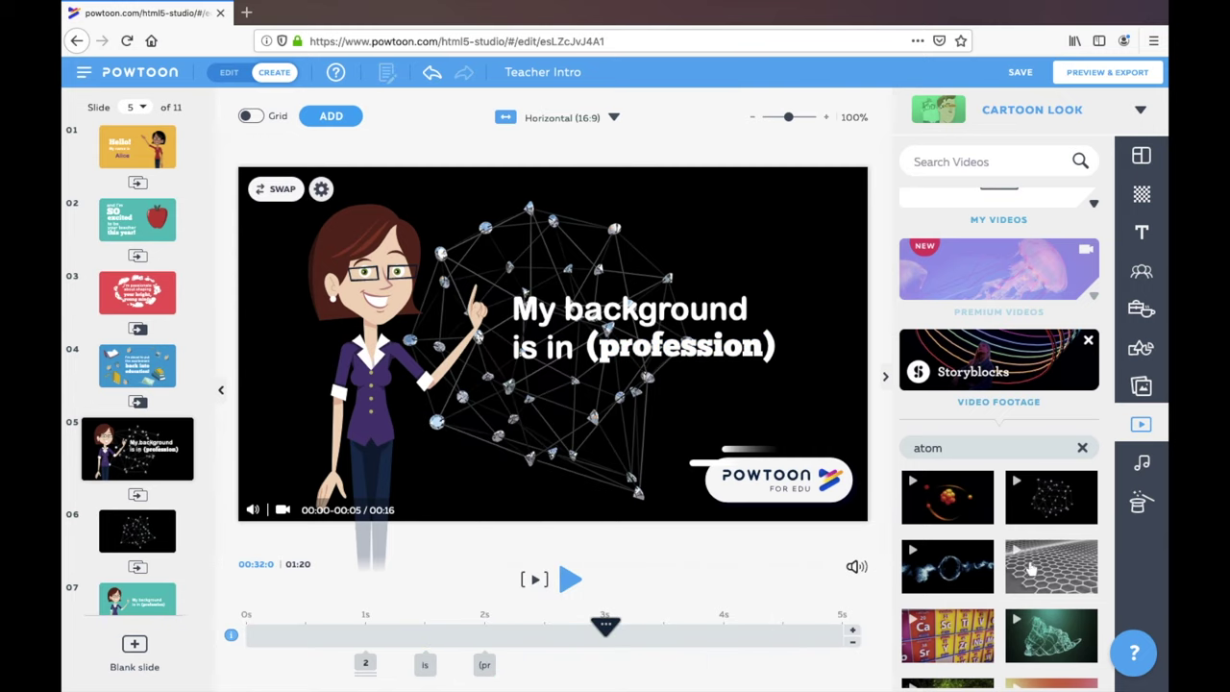
{"action": "scroll", "coordinate": [1030, 615], "scroll_direction": "down", "scroll_amount": 10}
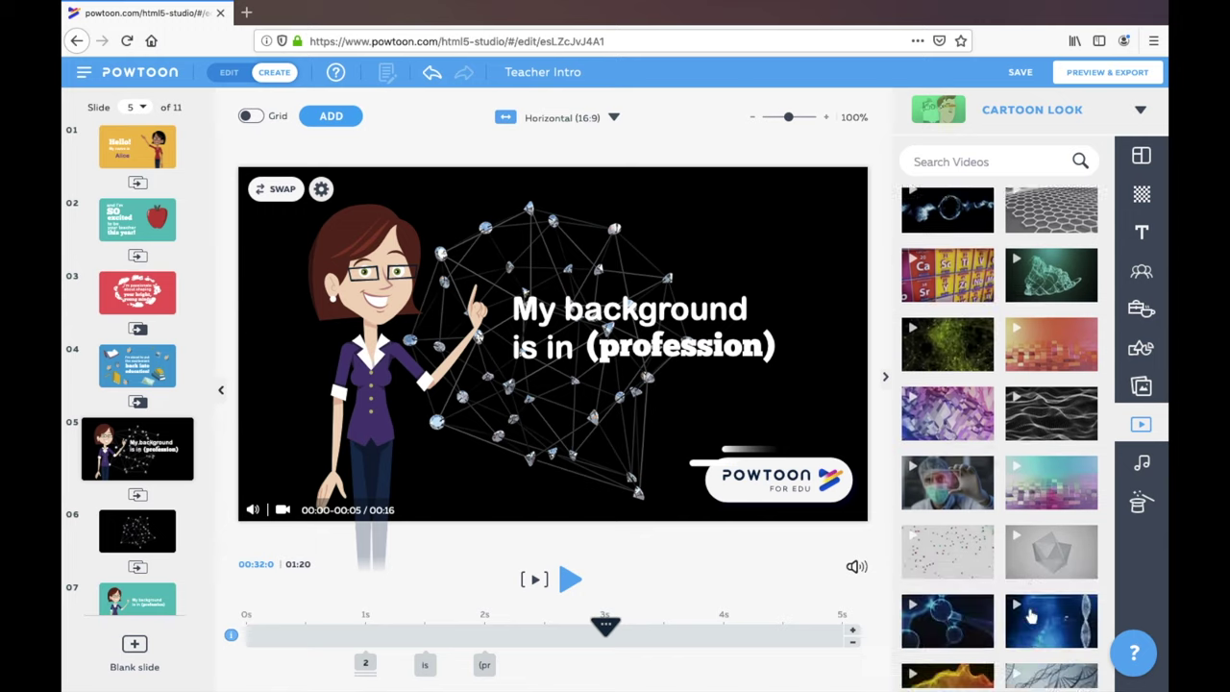
{"action": "scroll", "coordinate": [1030, 615], "scroll_direction": "down", "scroll_amount": 10}
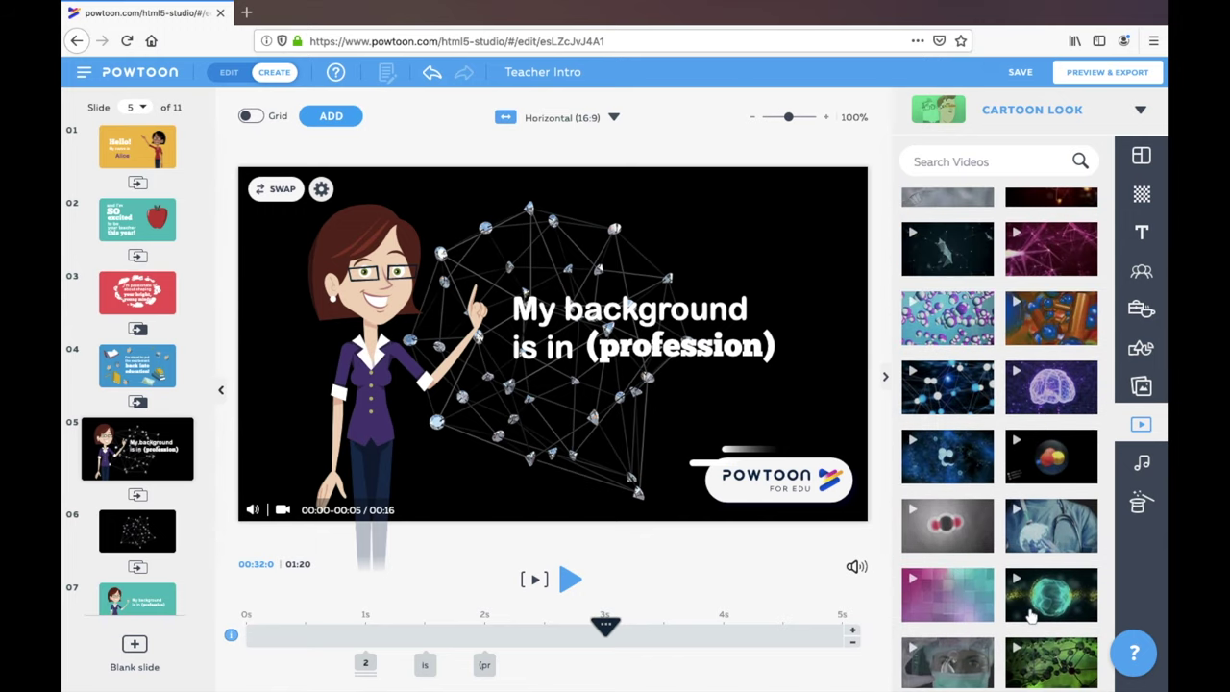
{"action": "scroll", "coordinate": [1030, 615], "scroll_direction": "down", "scroll_amount": 10}
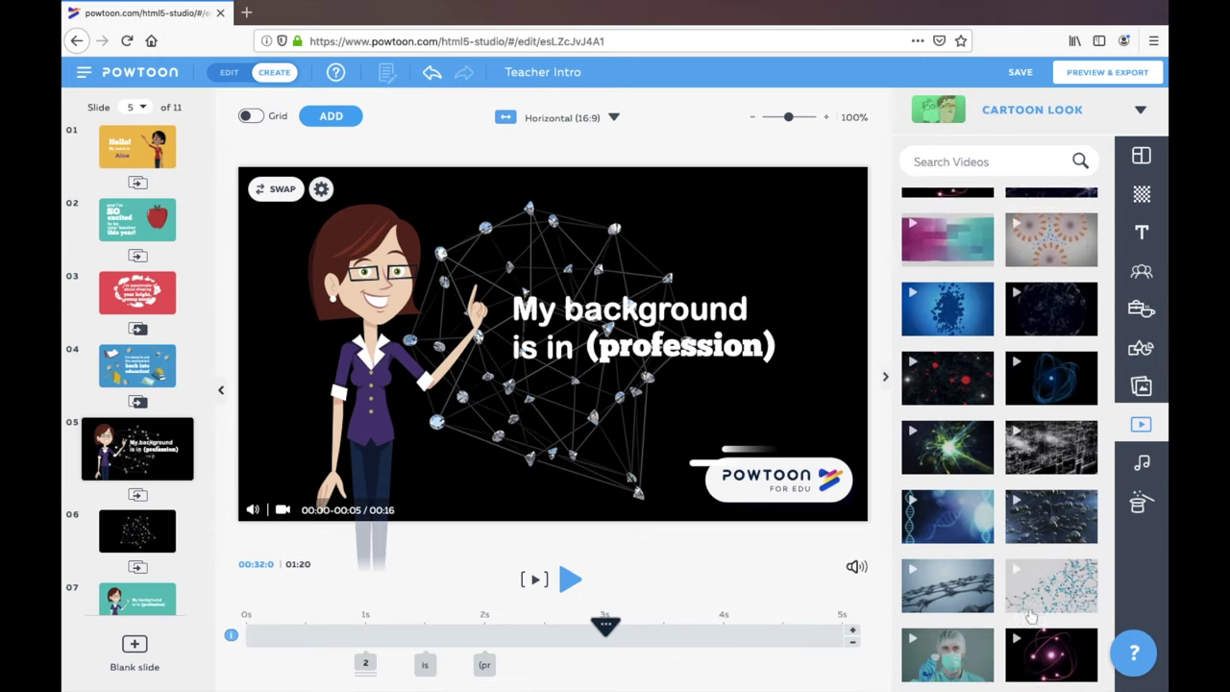
{"action": "scroll", "coordinate": [1030, 615], "scroll_direction": "down", "scroll_amount": 6}
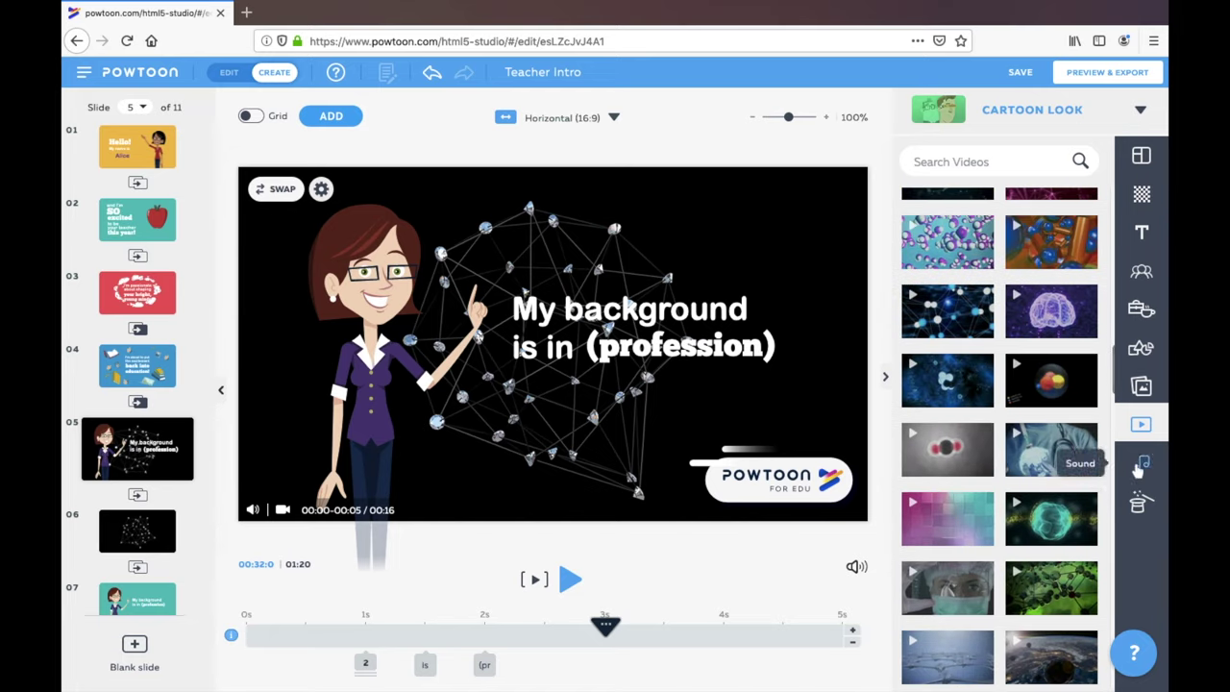
{"action": "left_click", "coordinate": [1141, 464]}
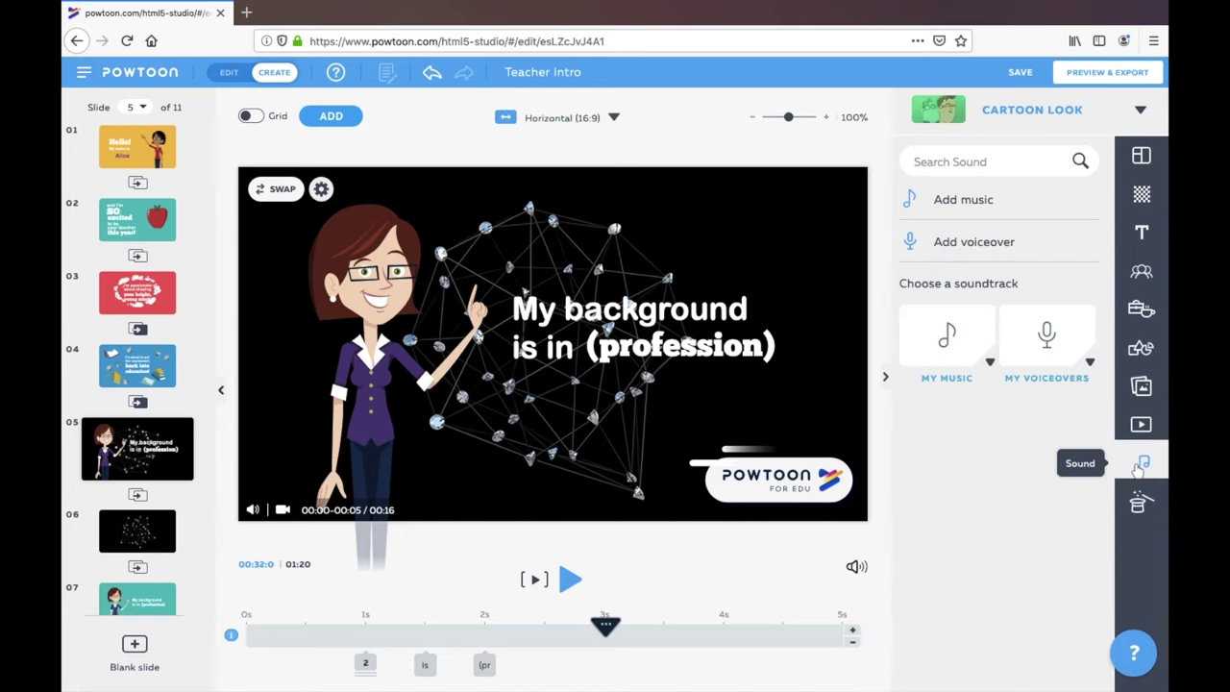
Step: Replace the Sunny Days soundtrack with 'Only in My Memories' (04:06) after previewing it
{"action": "left_click", "coordinate": [855, 567]}
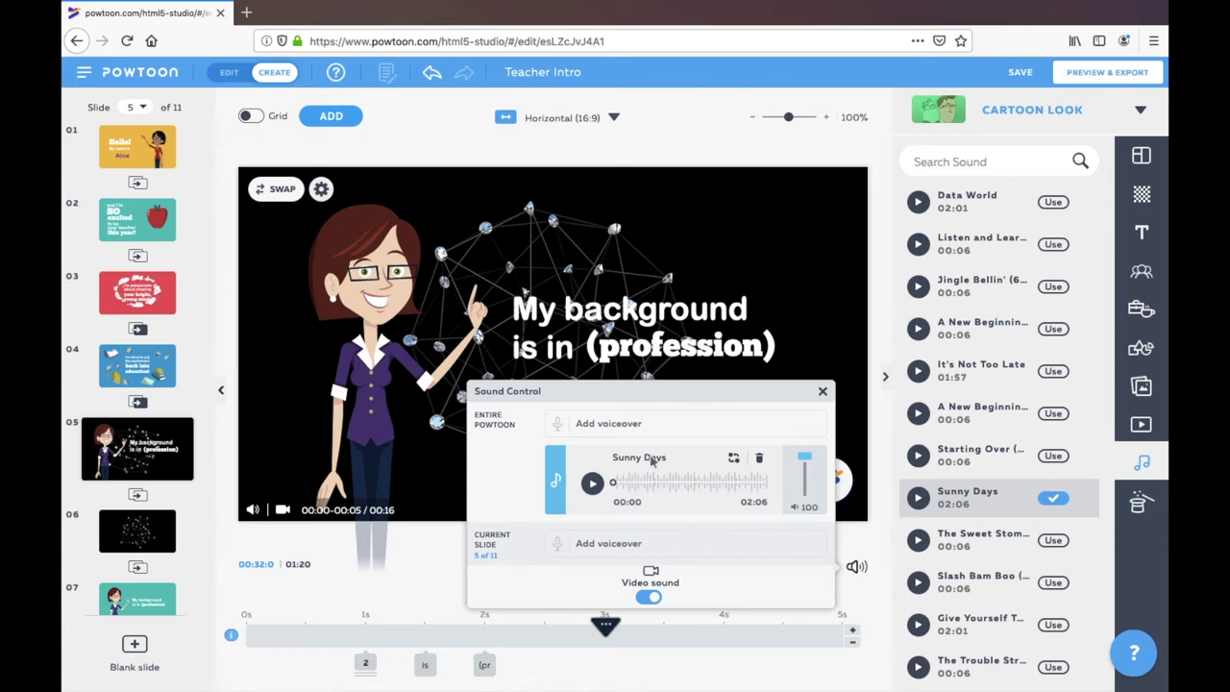
{"action": "left_click", "coordinate": [732, 459]}
{"action": "scroll", "coordinate": [942, 498], "scroll_direction": "down", "scroll_amount": 10}
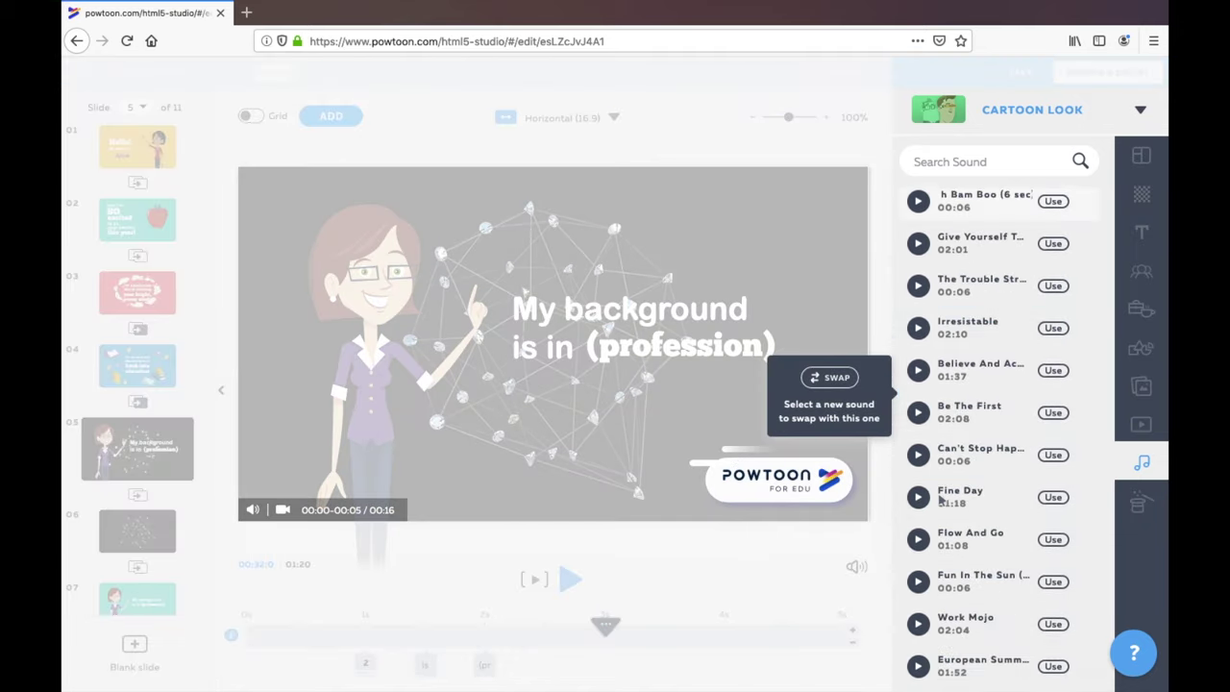
{"action": "scroll", "coordinate": [942, 498], "scroll_direction": "down", "scroll_amount": 10}
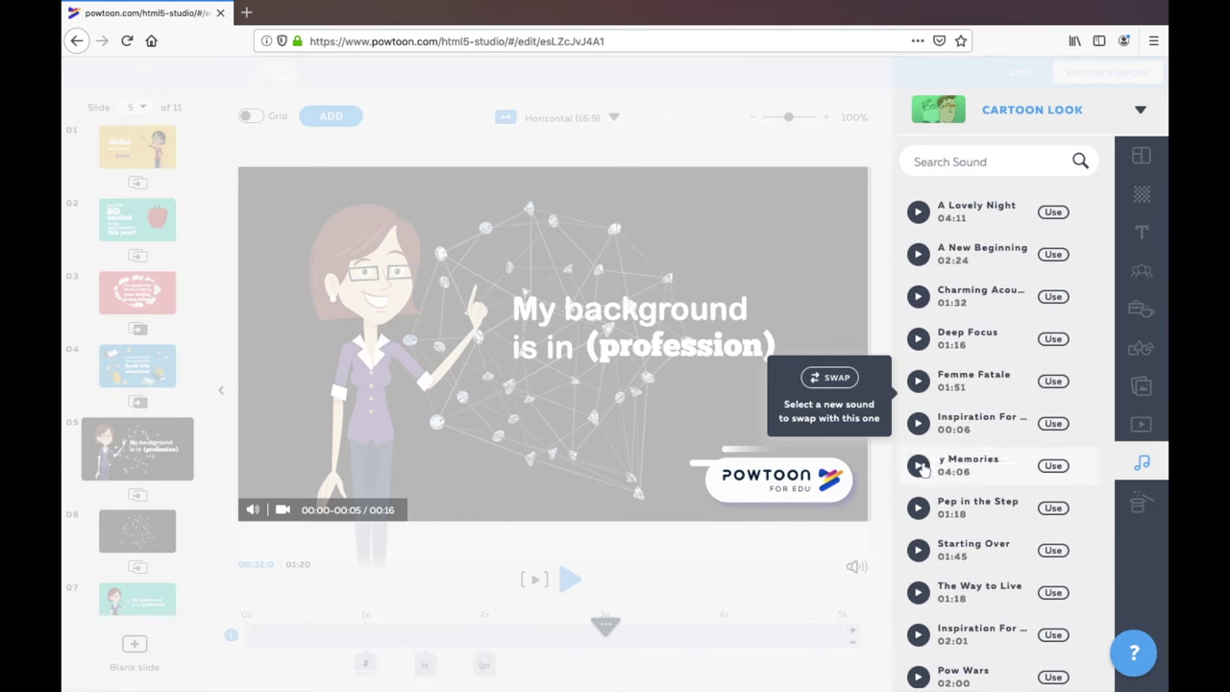
{"action": "left_click", "coordinate": [919, 466]}
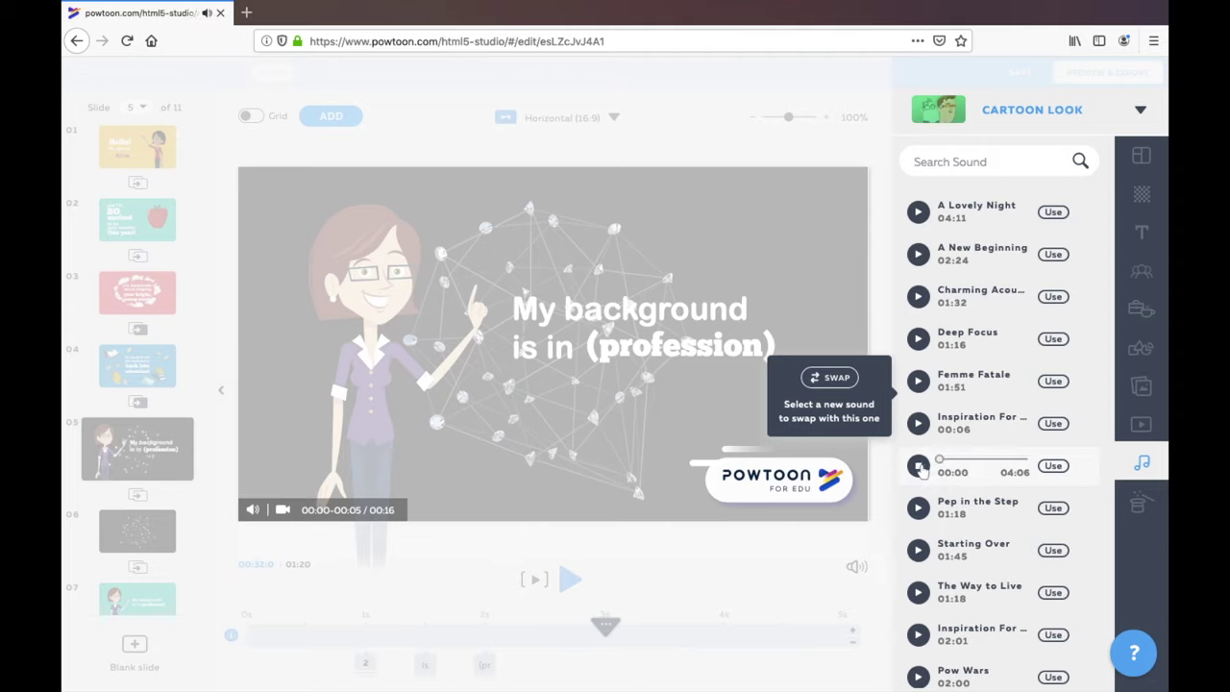
{"action": "left_click", "coordinate": [918, 467]}
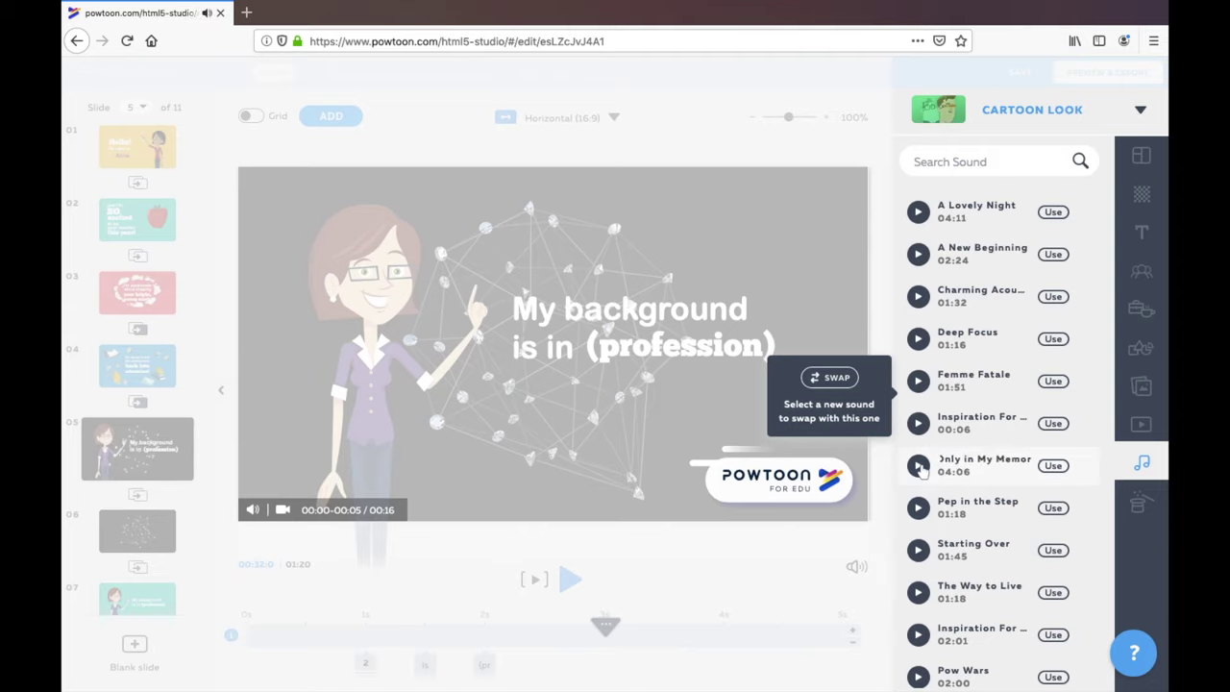
{"action": "left_click", "coordinate": [1053, 467]}
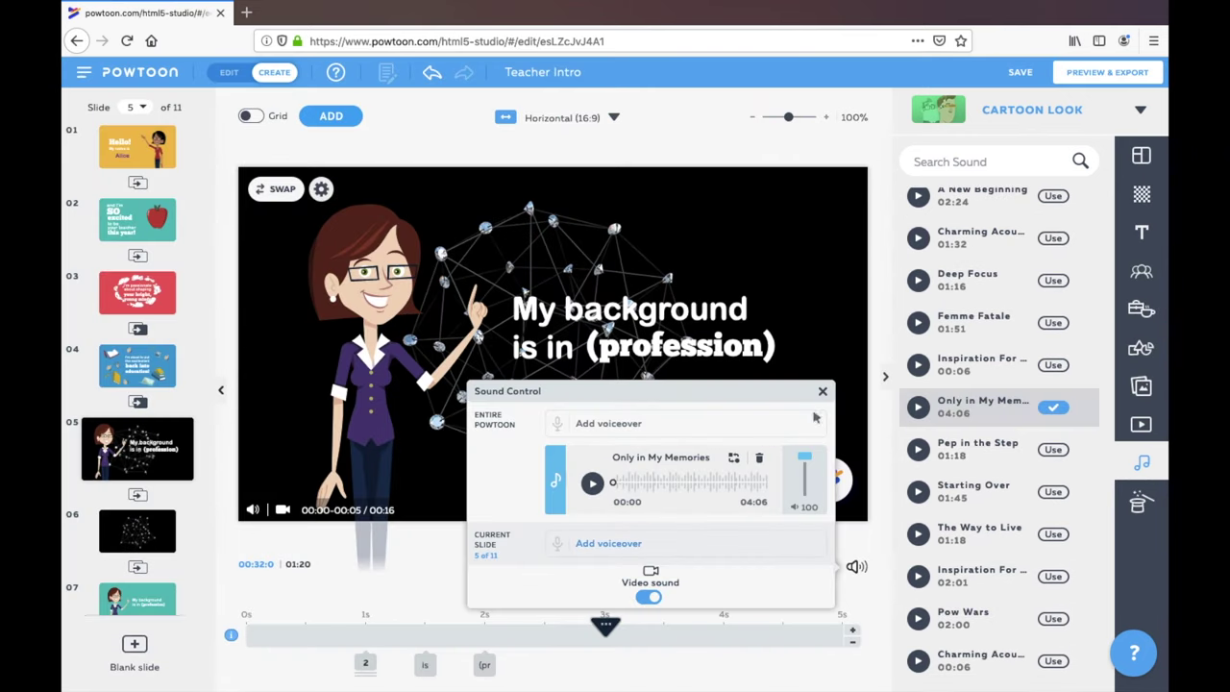
{"action": "left_click", "coordinate": [822, 391]}
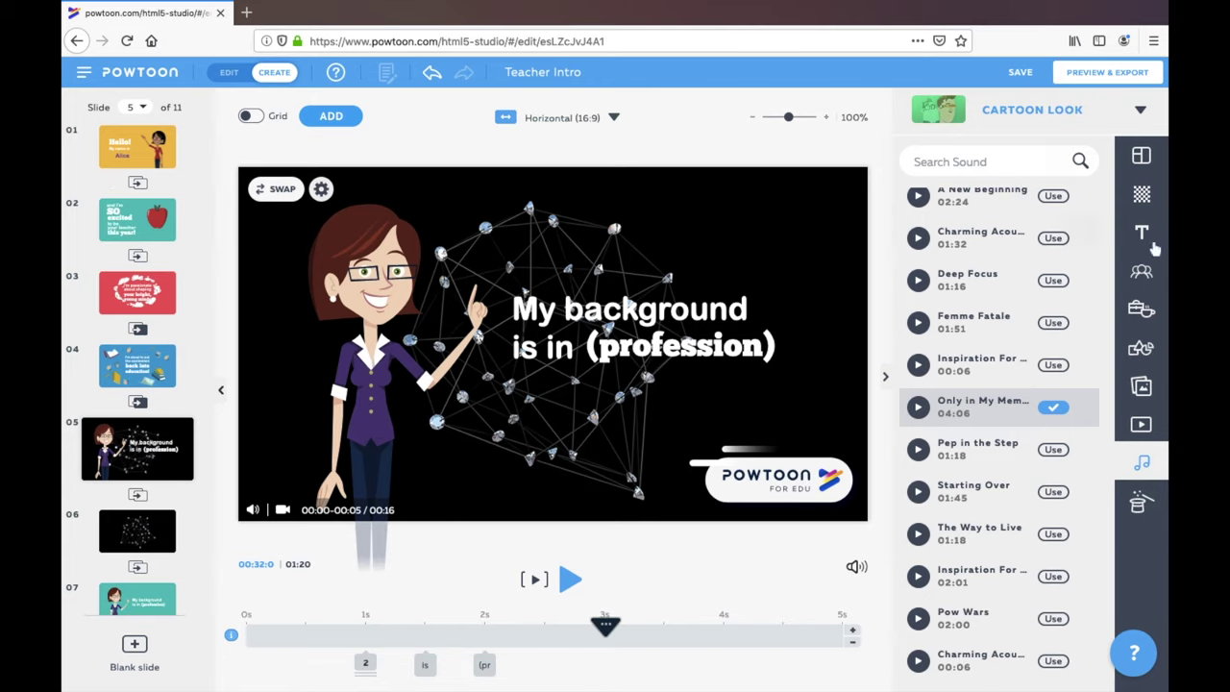
Step: Start a new voiceover recording limited to the current slide, slide 5
{"action": "left_click", "coordinate": [1145, 465]}
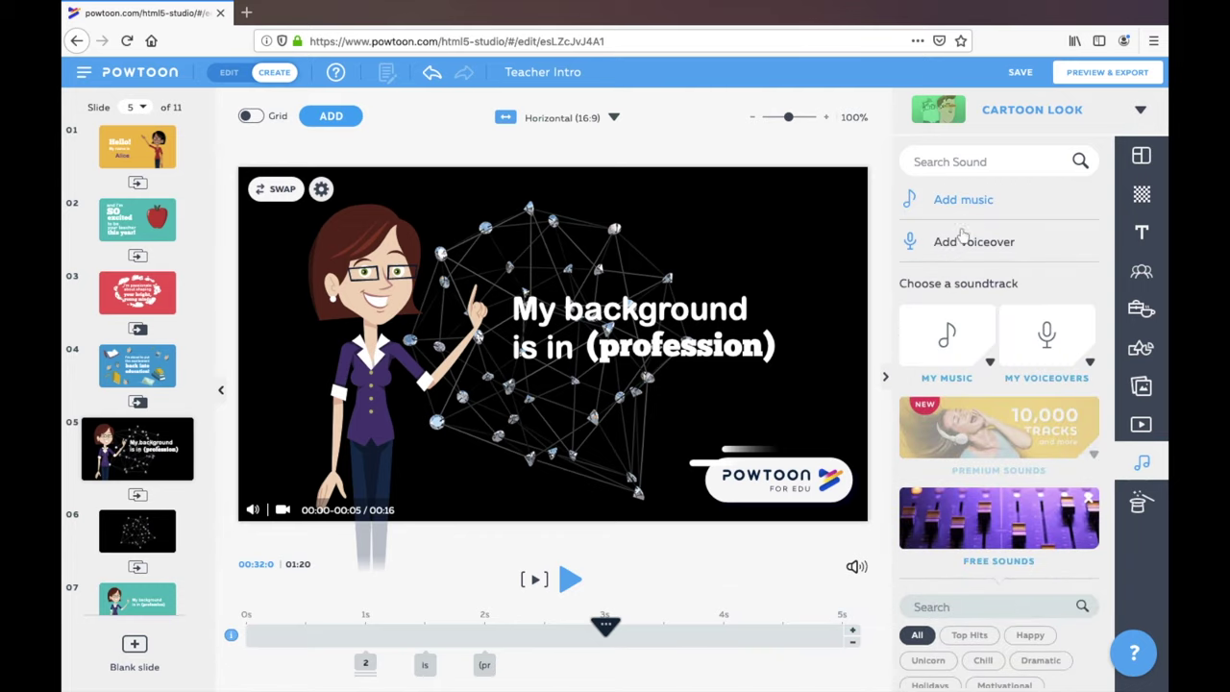
{"action": "left_click", "coordinate": [960, 243]}
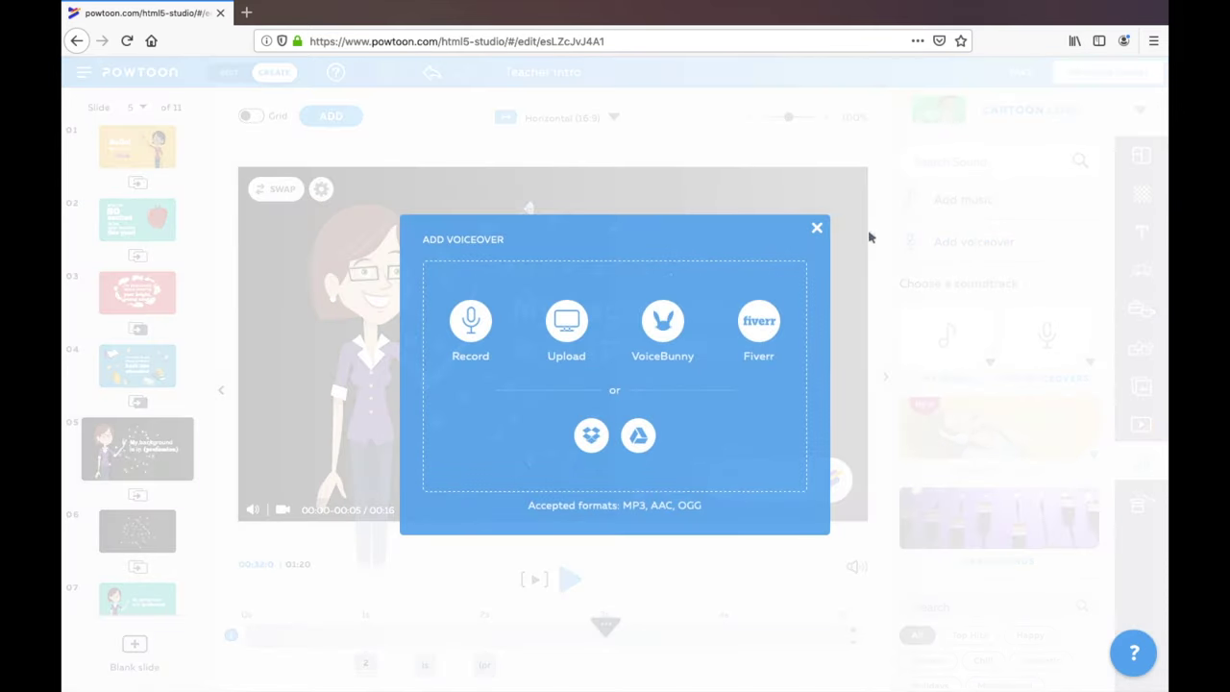
{"action": "left_click", "coordinate": [470, 320]}
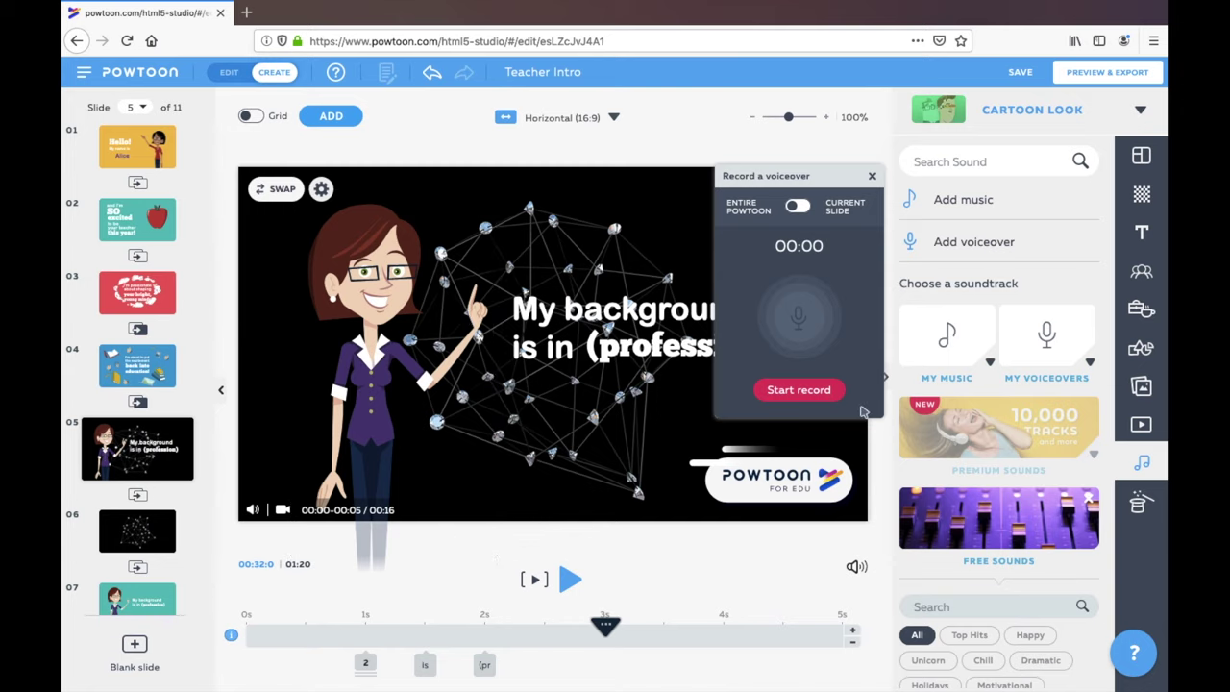
{"action": "left_click", "coordinate": [796, 206]}
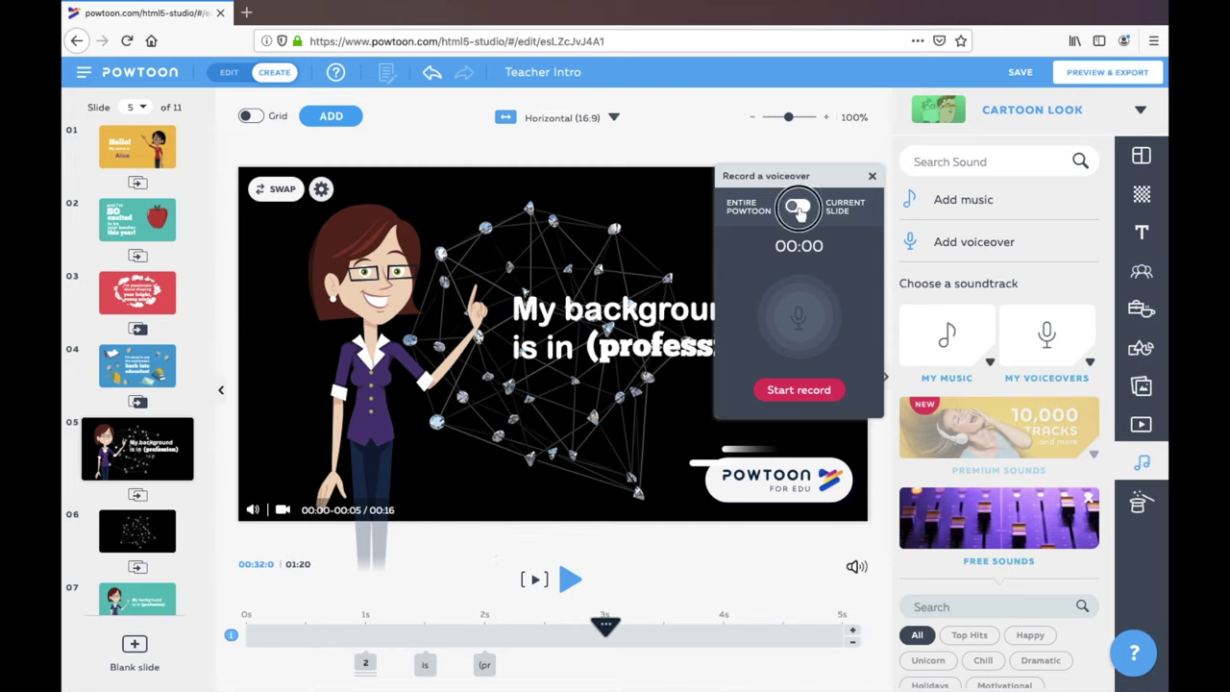
Step: Record a six-second voiceover with microphone access, play it back, and save it as Welcome
{"action": "left_click", "coordinate": [798, 391]}
{"action": "left_click", "coordinate": [506, 175]}
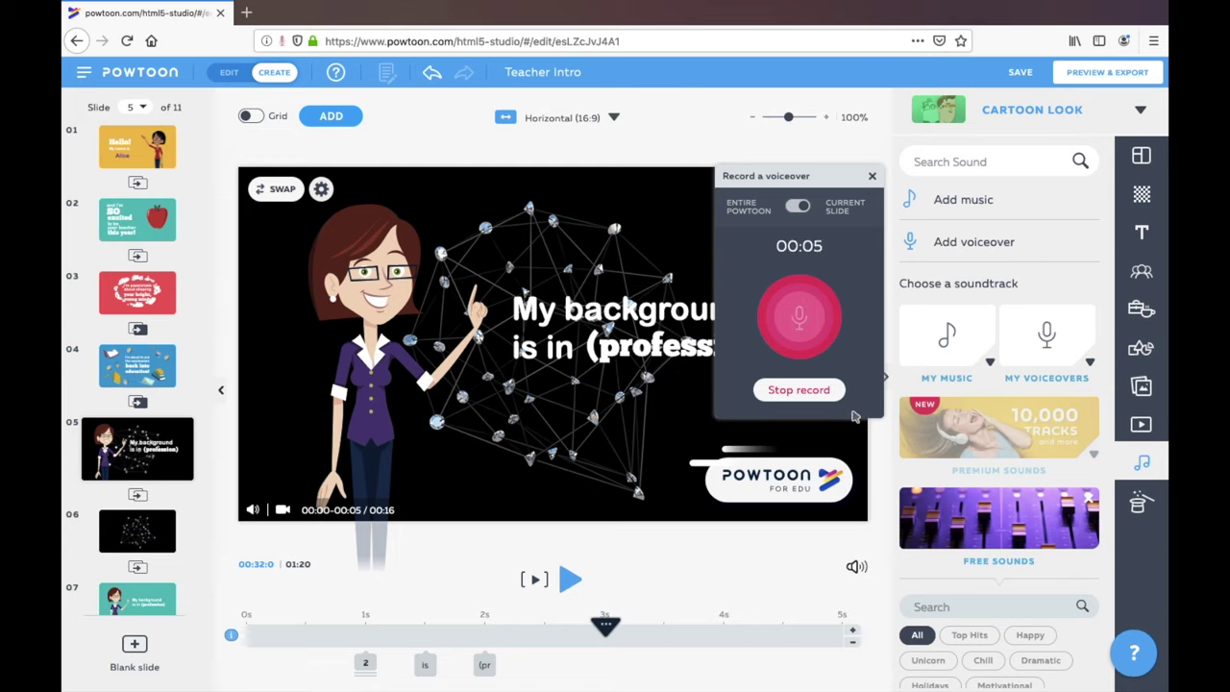
{"action": "left_click", "coordinate": [815, 392]}
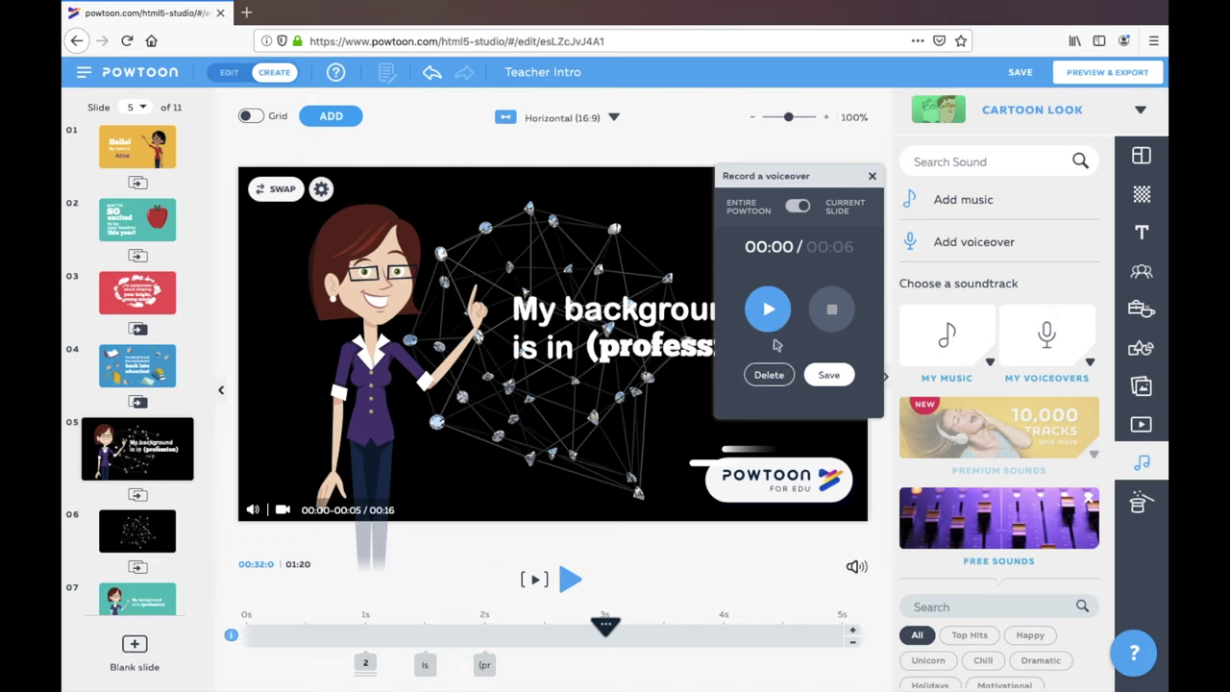
{"action": "left_click", "coordinate": [769, 312]}
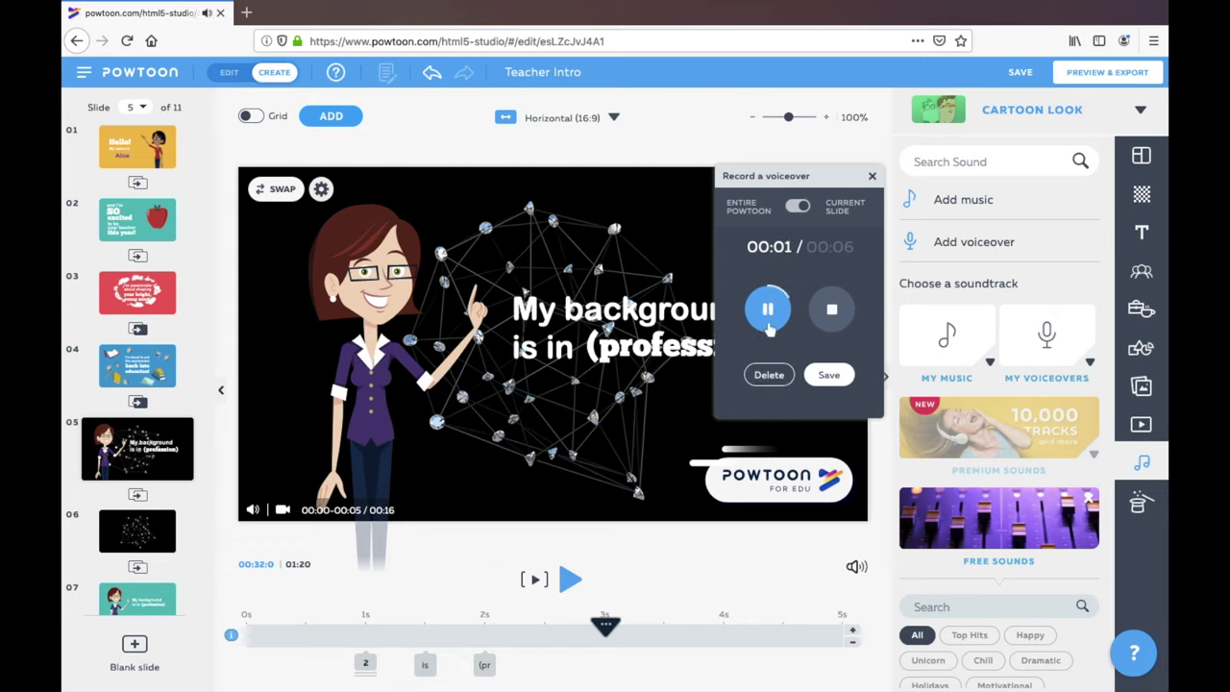
{"action": "left_click", "coordinate": [829, 375]}
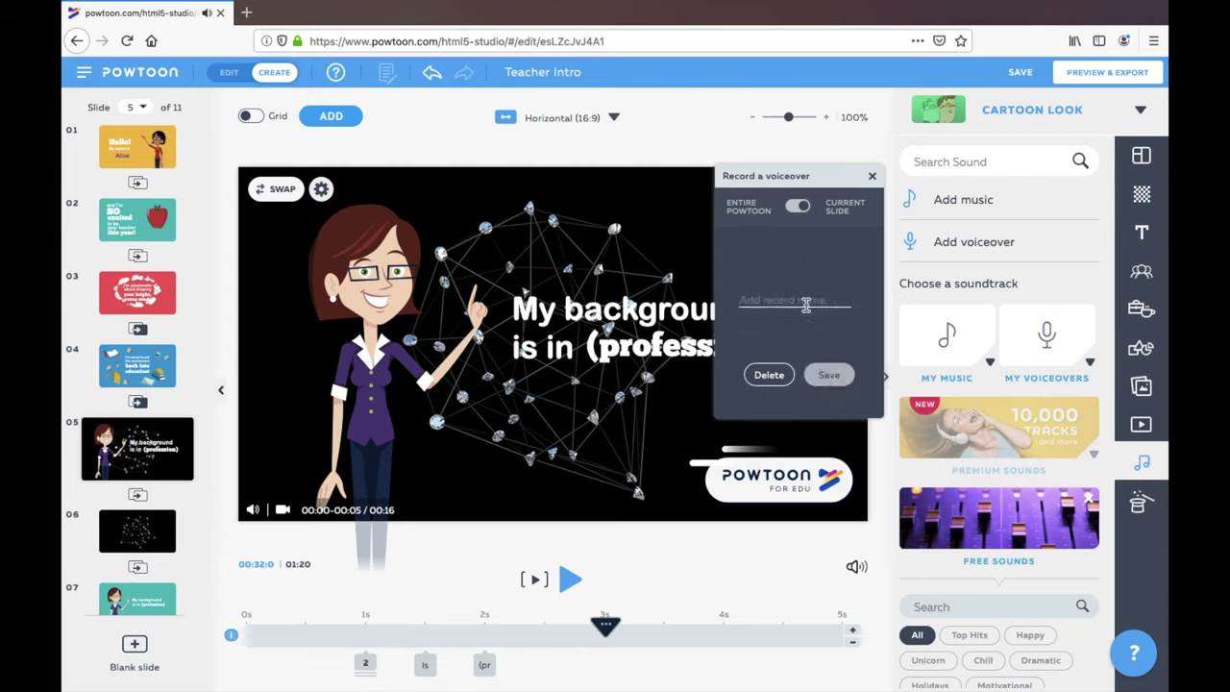
{"action": "type", "text": "Welcome"}
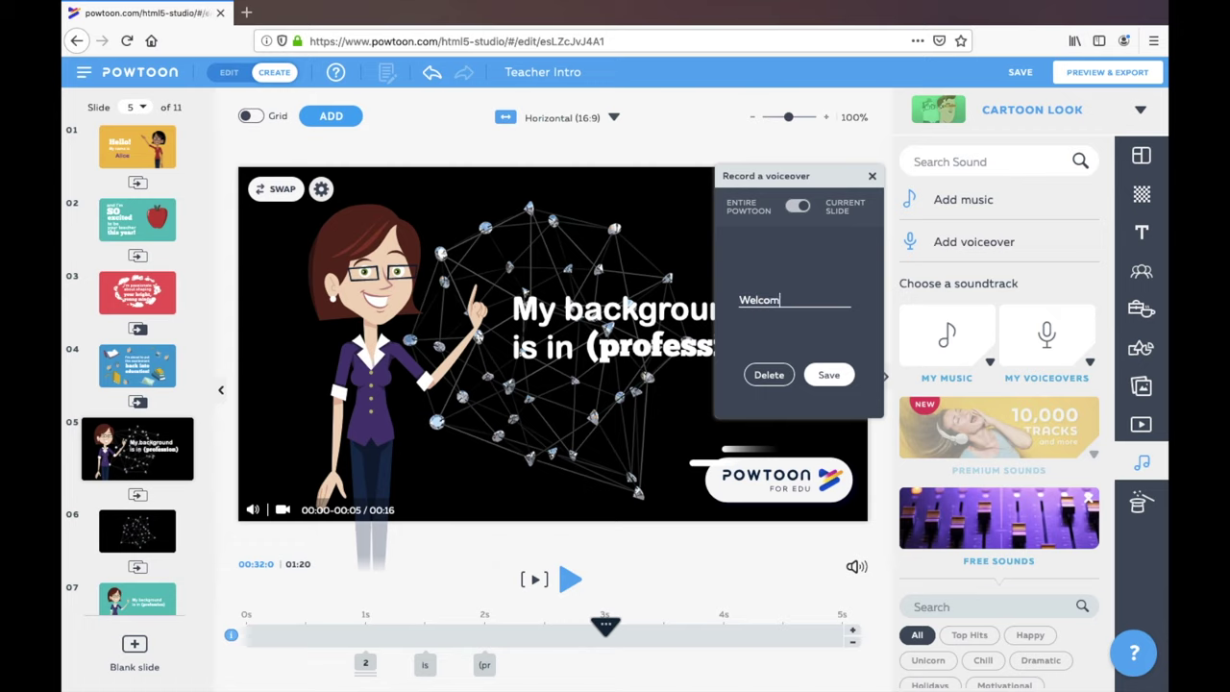
{"action": "left_click", "coordinate": [840, 375]}
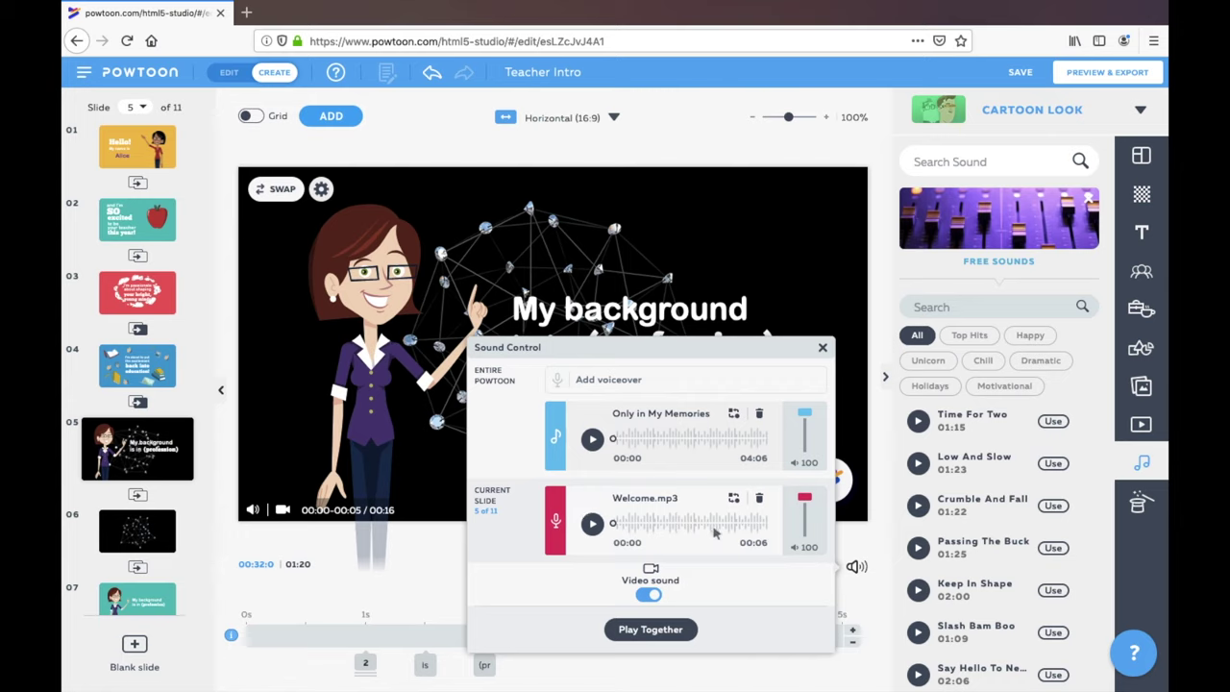
Step: Lower Only in My Memories to volume 8, play it with the Welcome voiceover, then close Sound Control
{"action": "left_click_drag", "start_coordinate": [805, 415], "coordinate": [807, 454]}
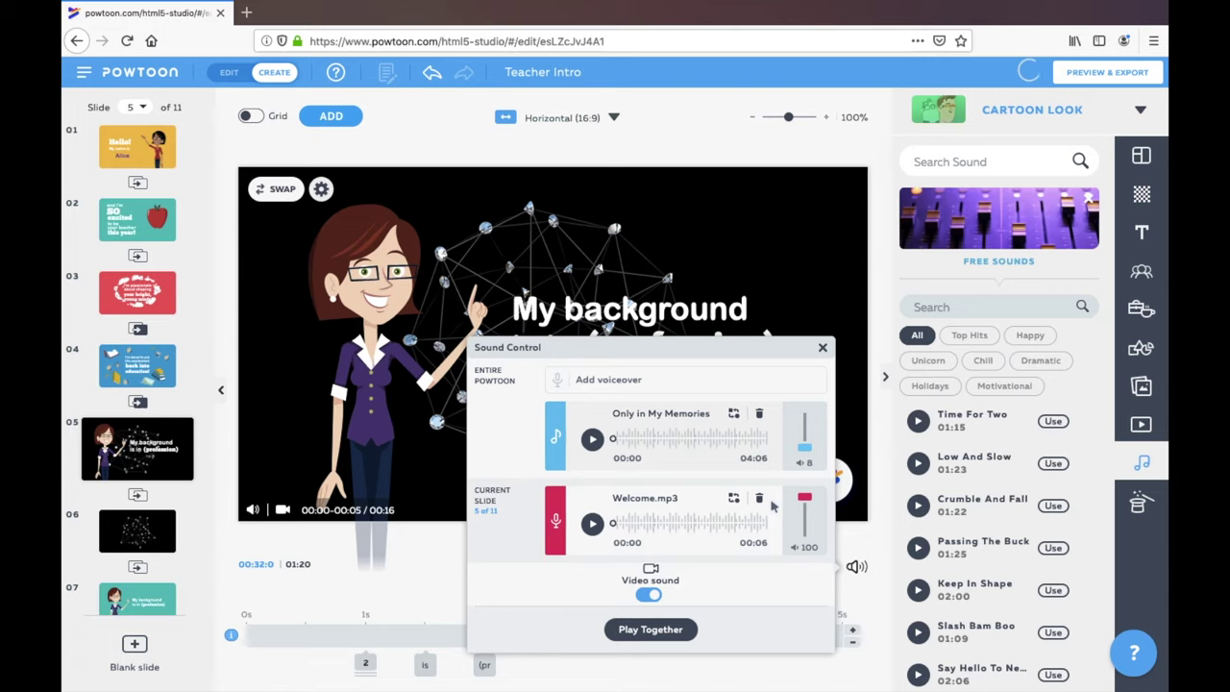
{"action": "left_click", "coordinate": [651, 629]}
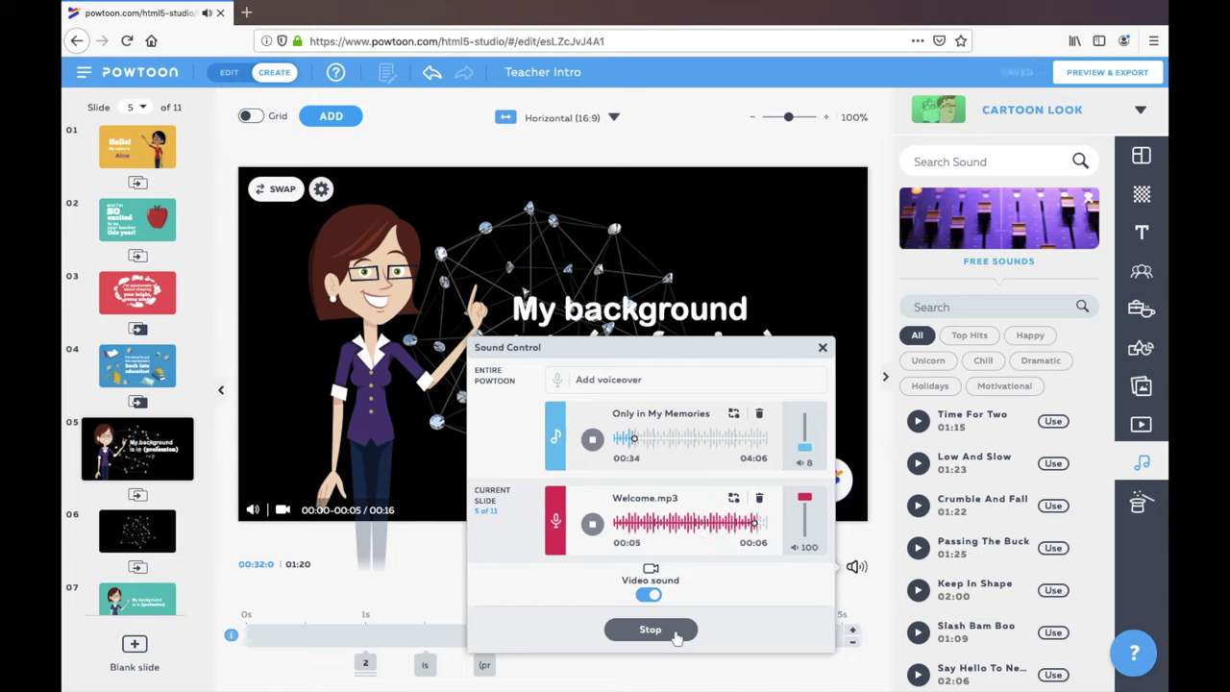
{"action": "left_click", "coordinate": [822, 347]}
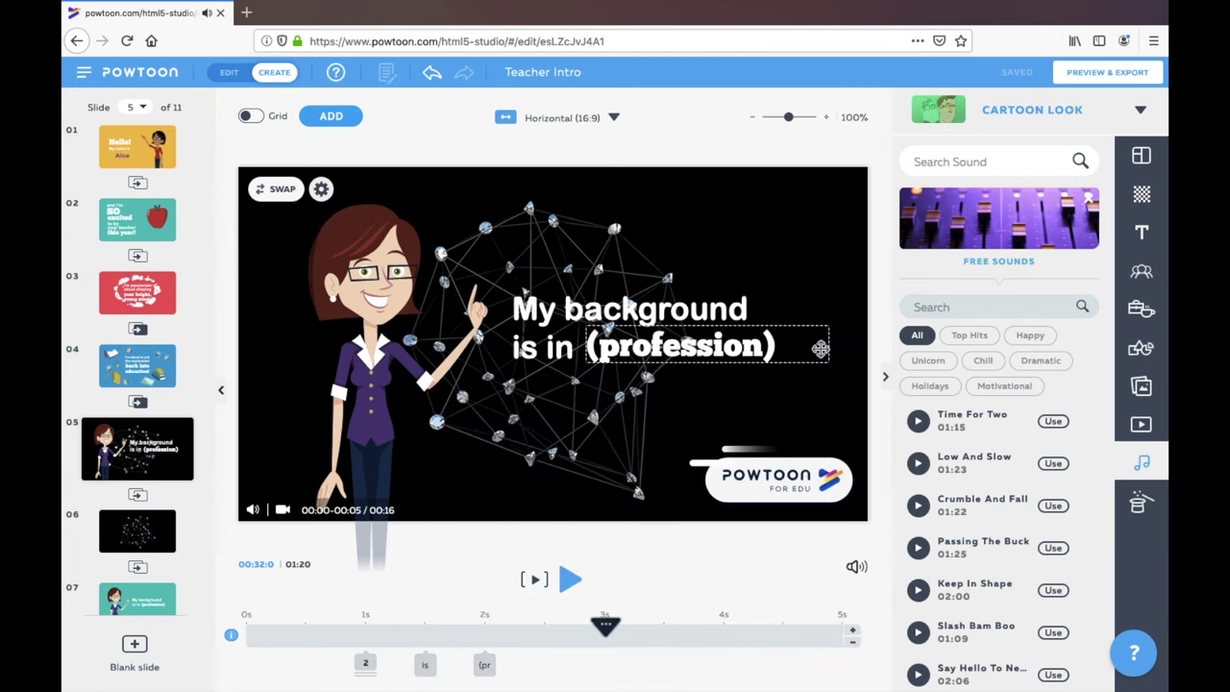
Step: Browse the Events, African Tribes and Zlatoon Style special themes, then return to slide 1
{"action": "left_click", "coordinate": [1148, 510]}
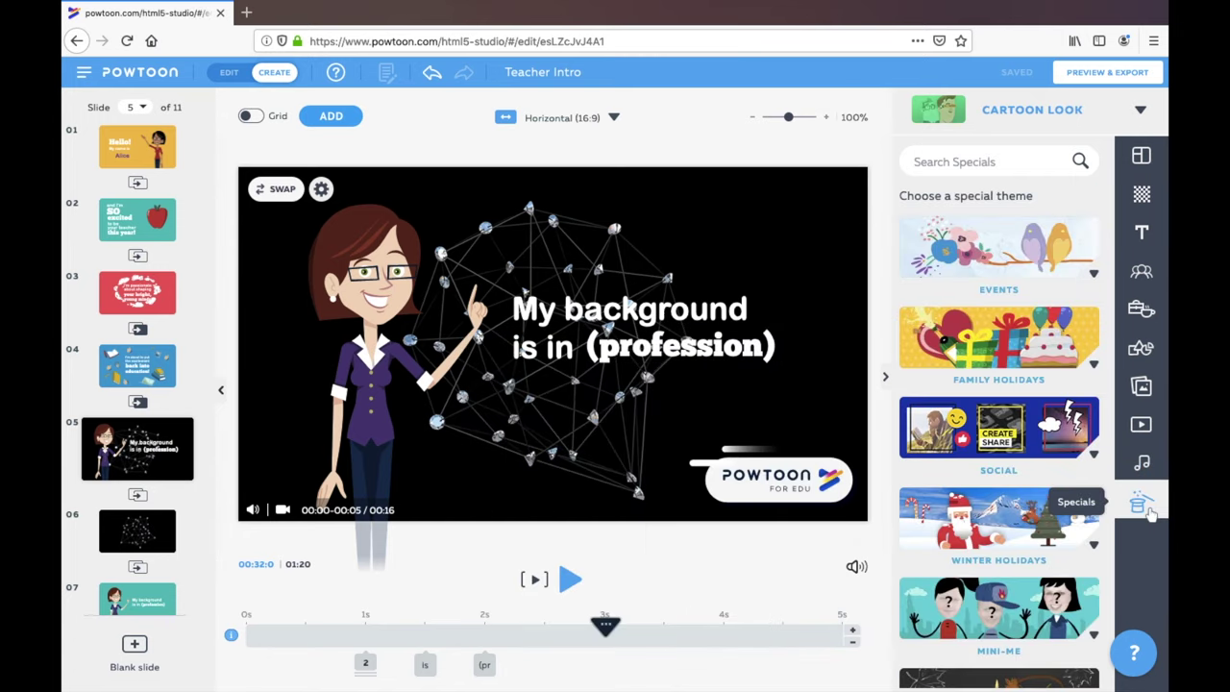
{"action": "left_click", "coordinate": [1083, 273]}
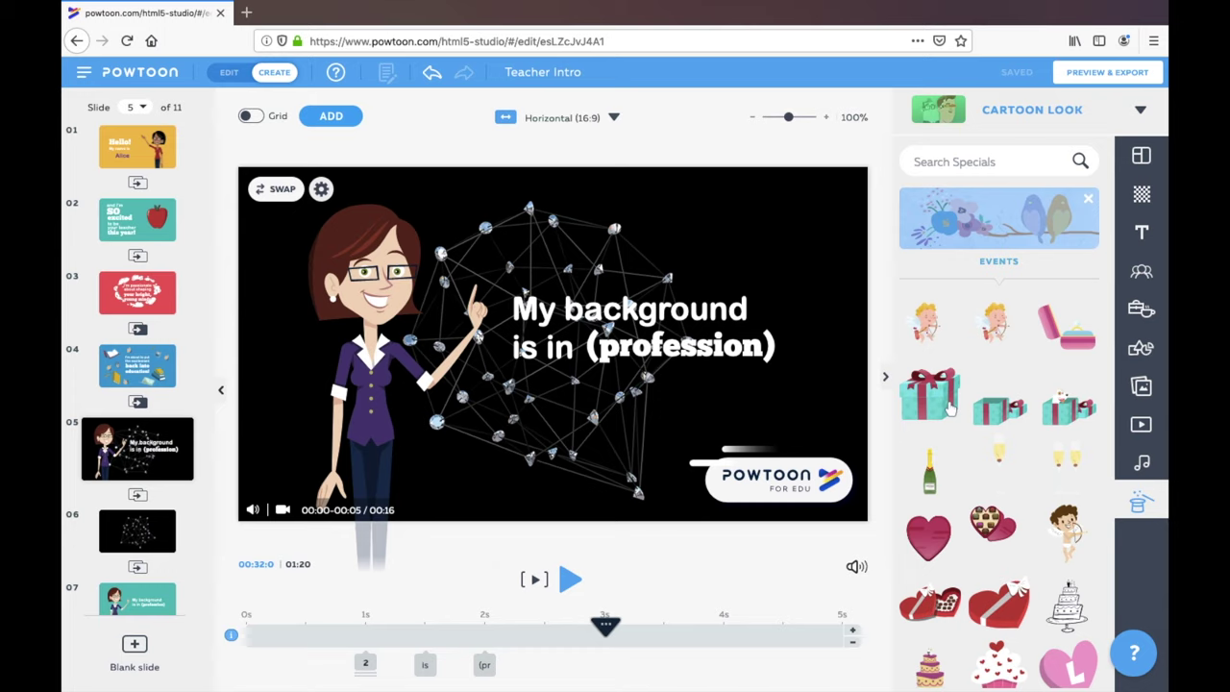
{"action": "scroll", "coordinate": [1078, 512], "scroll_direction": "down", "scroll_amount": 10}
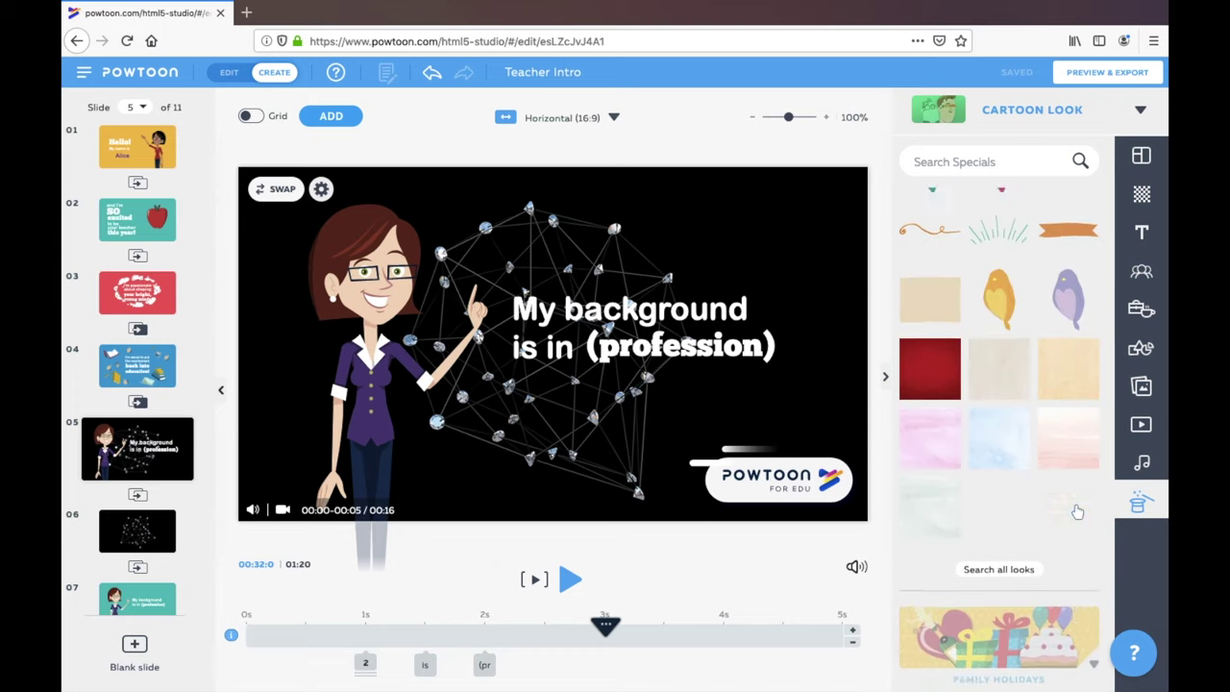
{"action": "scroll", "coordinate": [1077, 512], "scroll_direction": "down", "scroll_amount": 5}
{"action": "left_click", "coordinate": [980, 451]}
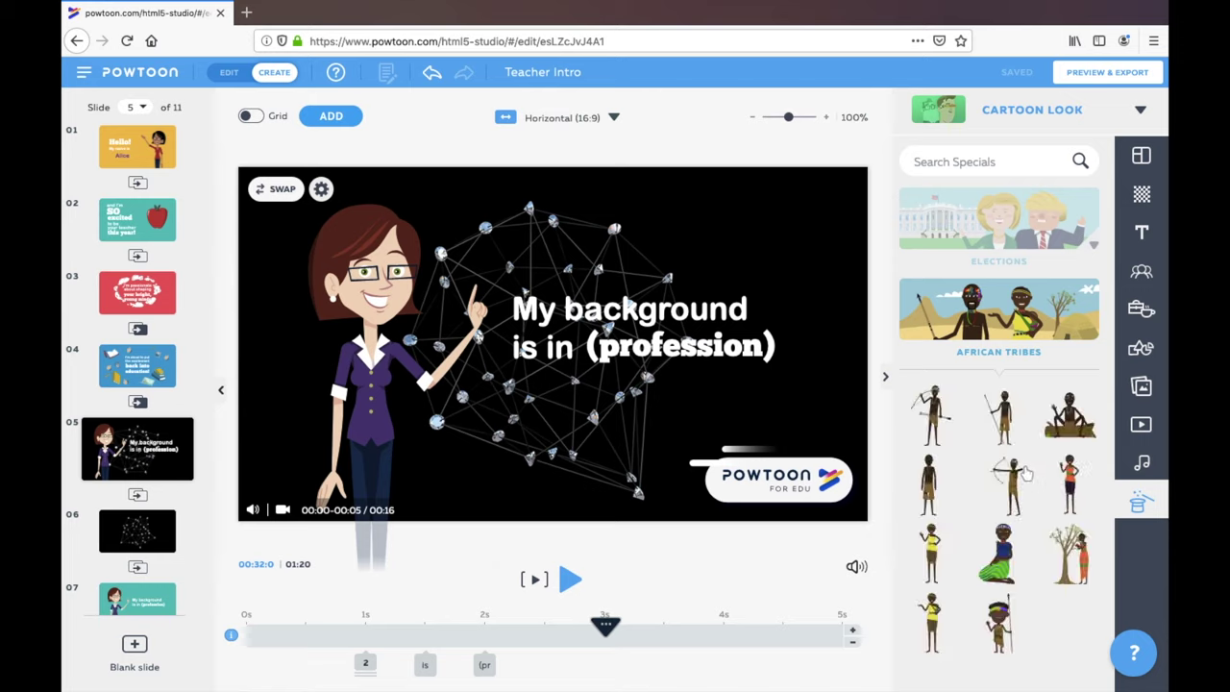
{"action": "scroll", "coordinate": [1020, 477], "scroll_direction": "down", "scroll_amount": 8}
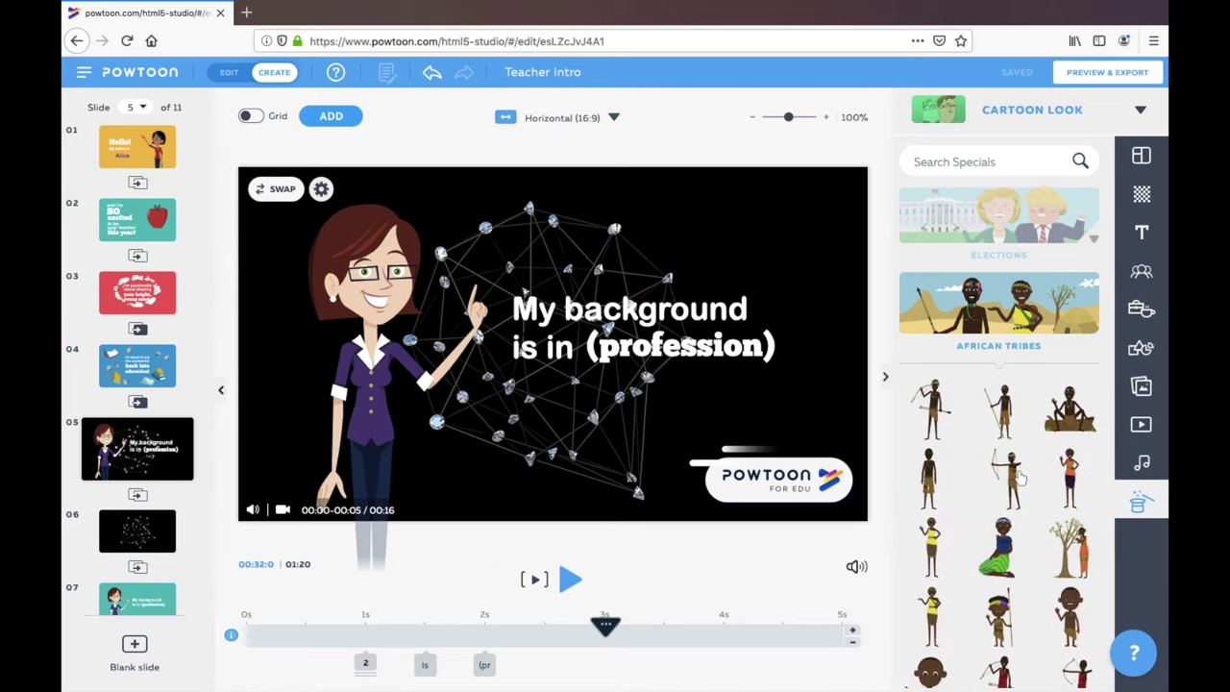
{"action": "scroll", "coordinate": [1021, 478], "scroll_direction": "down", "scroll_amount": 10}
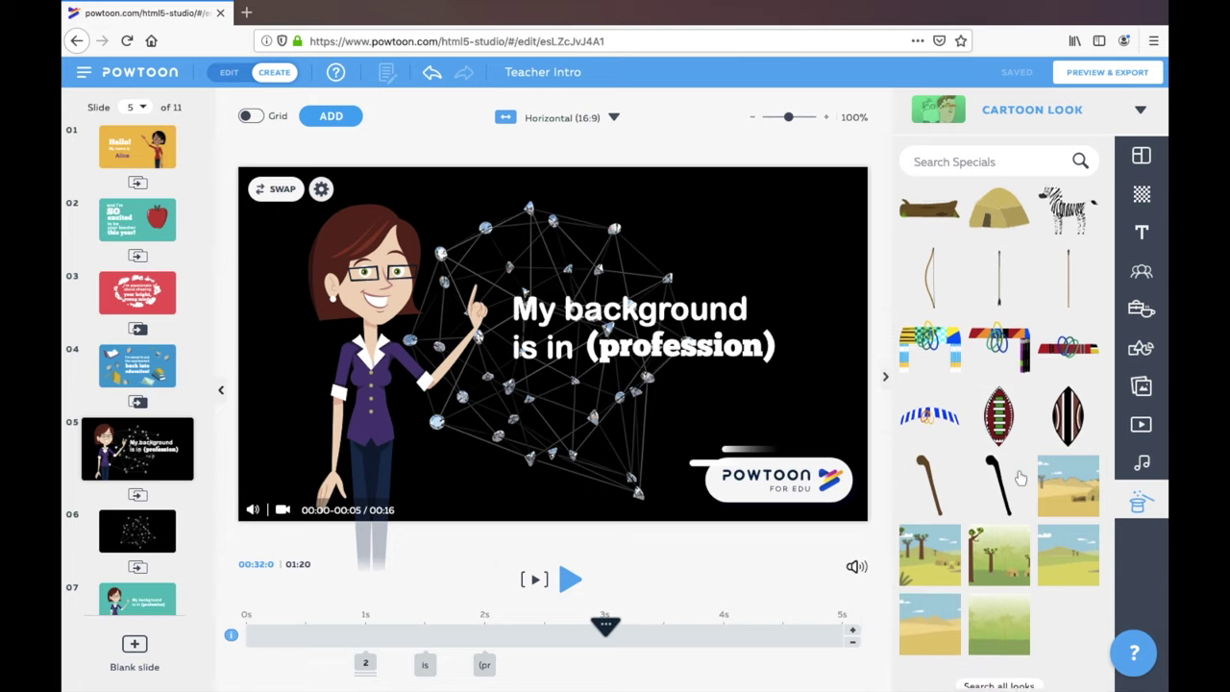
{"action": "left_click", "coordinate": [1011, 625]}
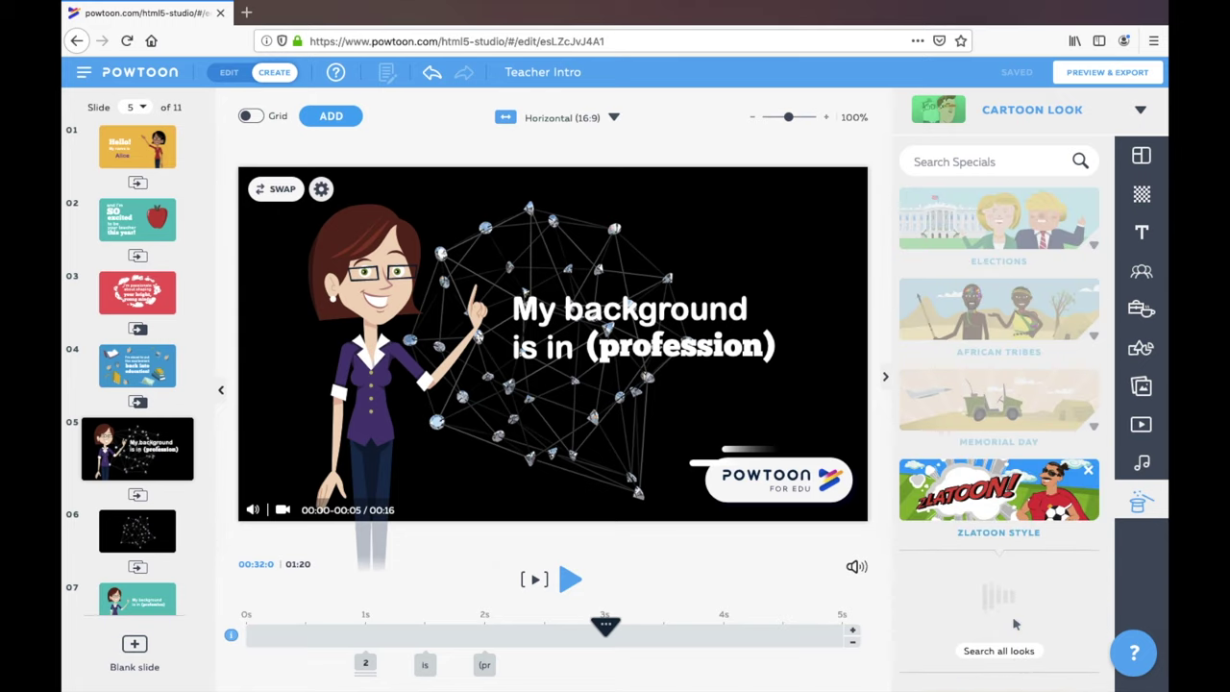
{"action": "scroll", "coordinate": [1026, 423], "scroll_direction": "down", "scroll_amount": 3}
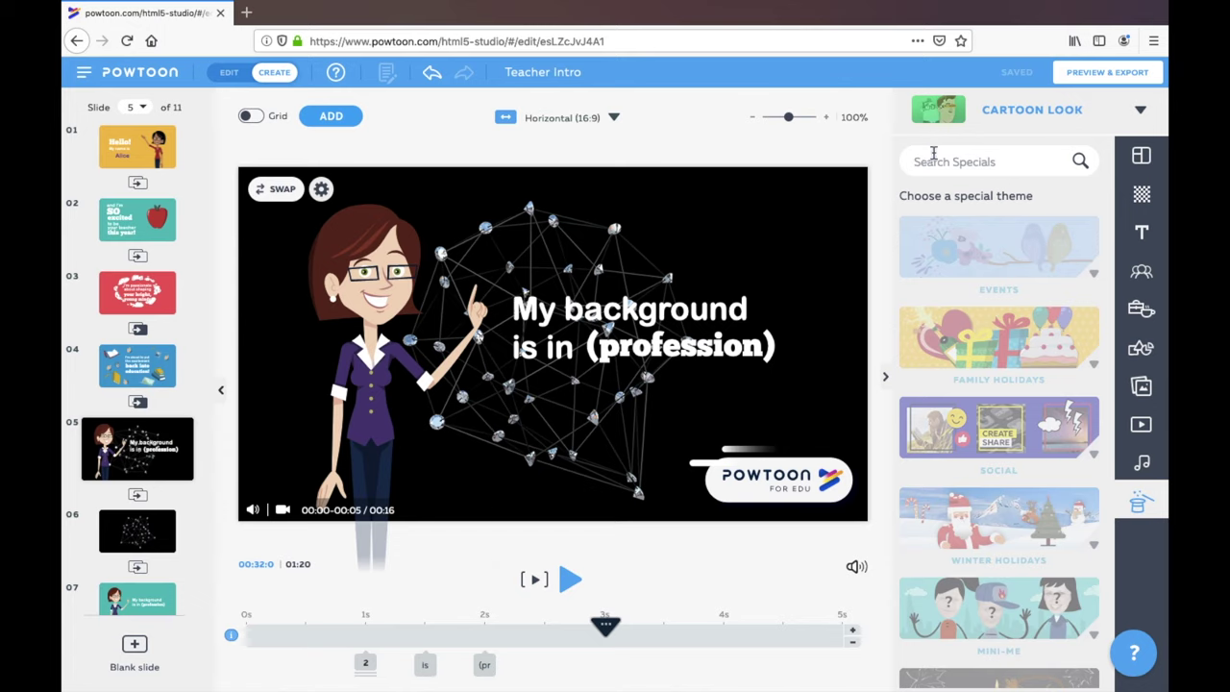
{"action": "left_click", "coordinate": [133, 144]}
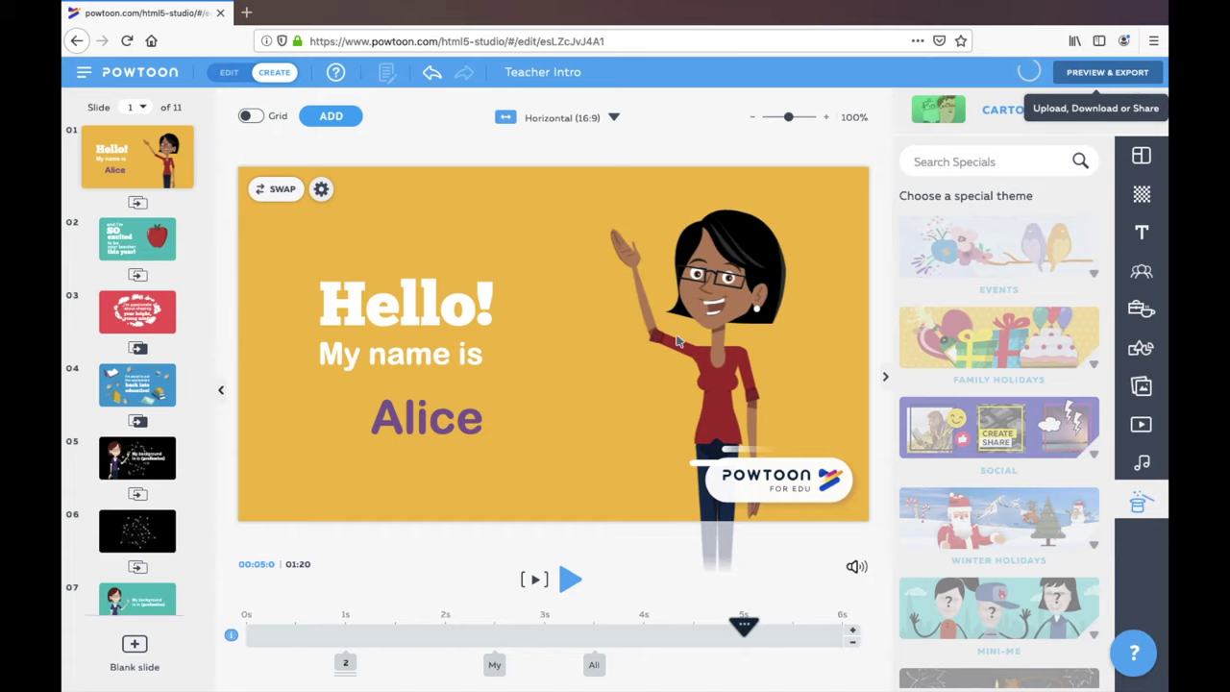
Step: Preview the Teacher Intro movie, pause it, and choose Export with upload to YouTube
{"action": "left_click", "coordinate": [1130, 77]}
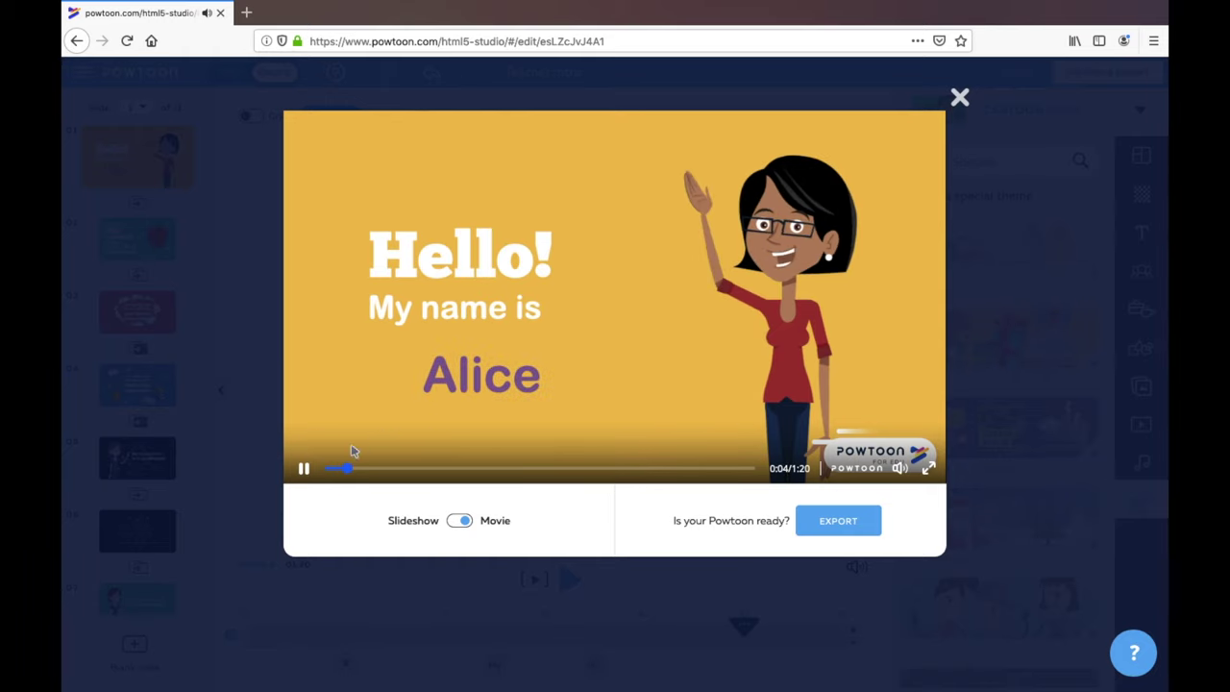
{"action": "left_click", "coordinate": [303, 468]}
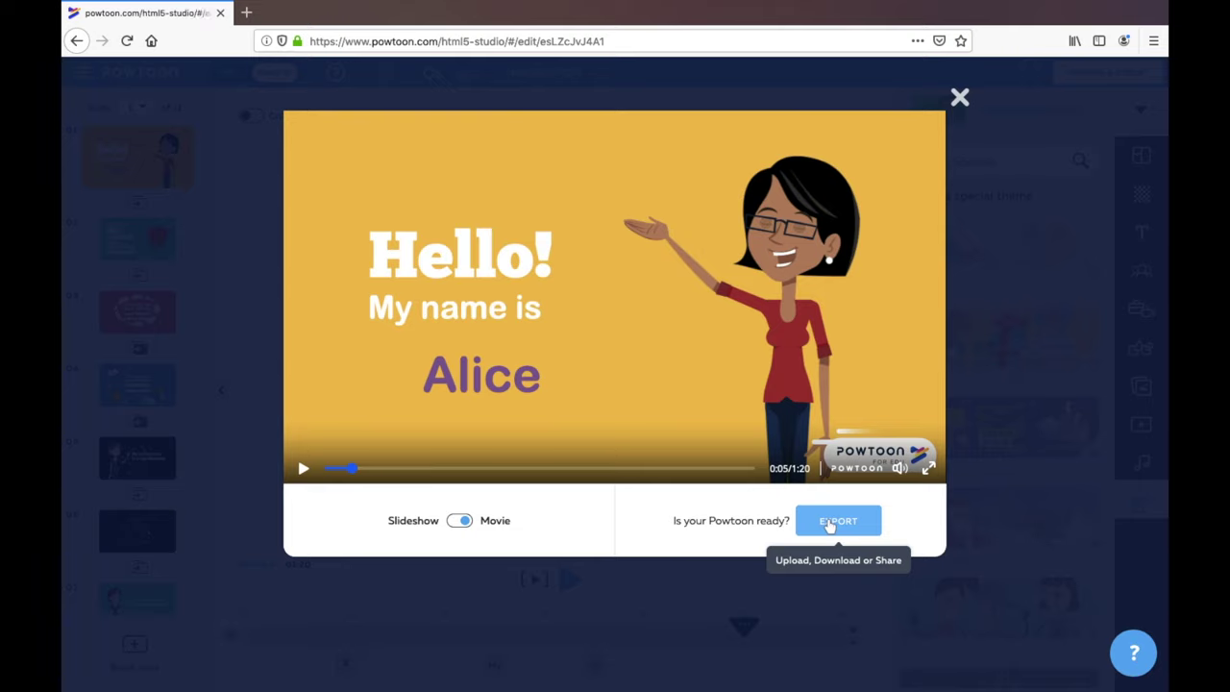
{"action": "left_click", "coordinate": [829, 524]}
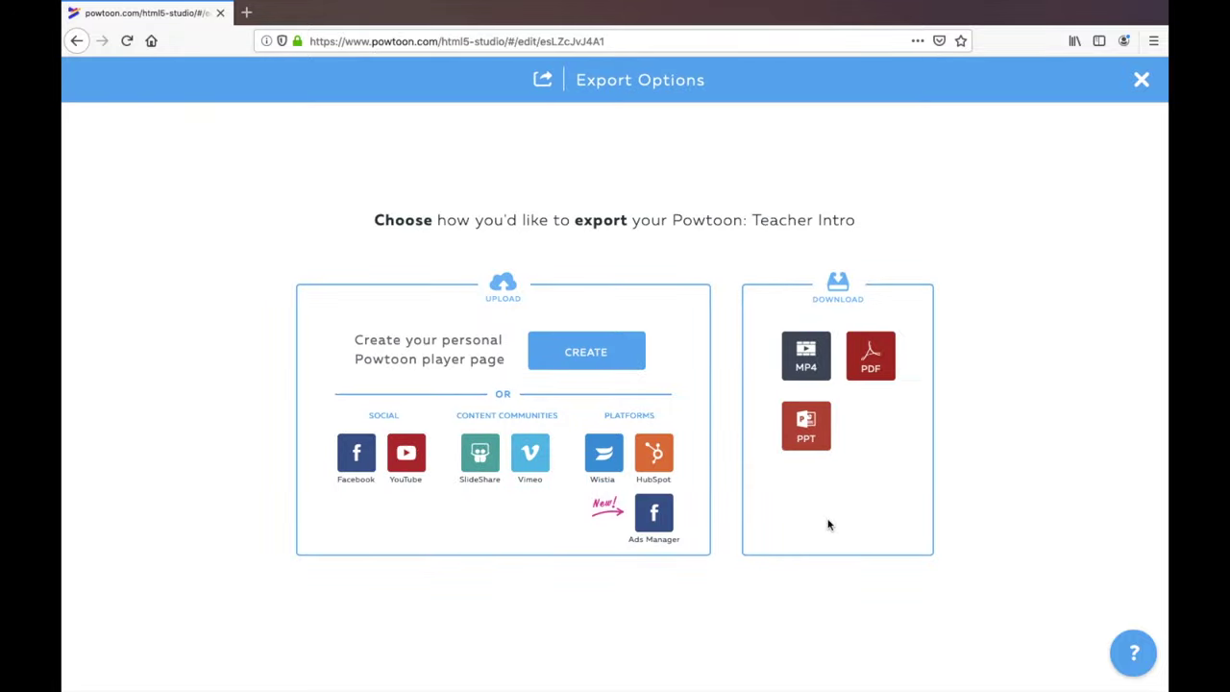
{"action": "left_click", "coordinate": [892, 342]}
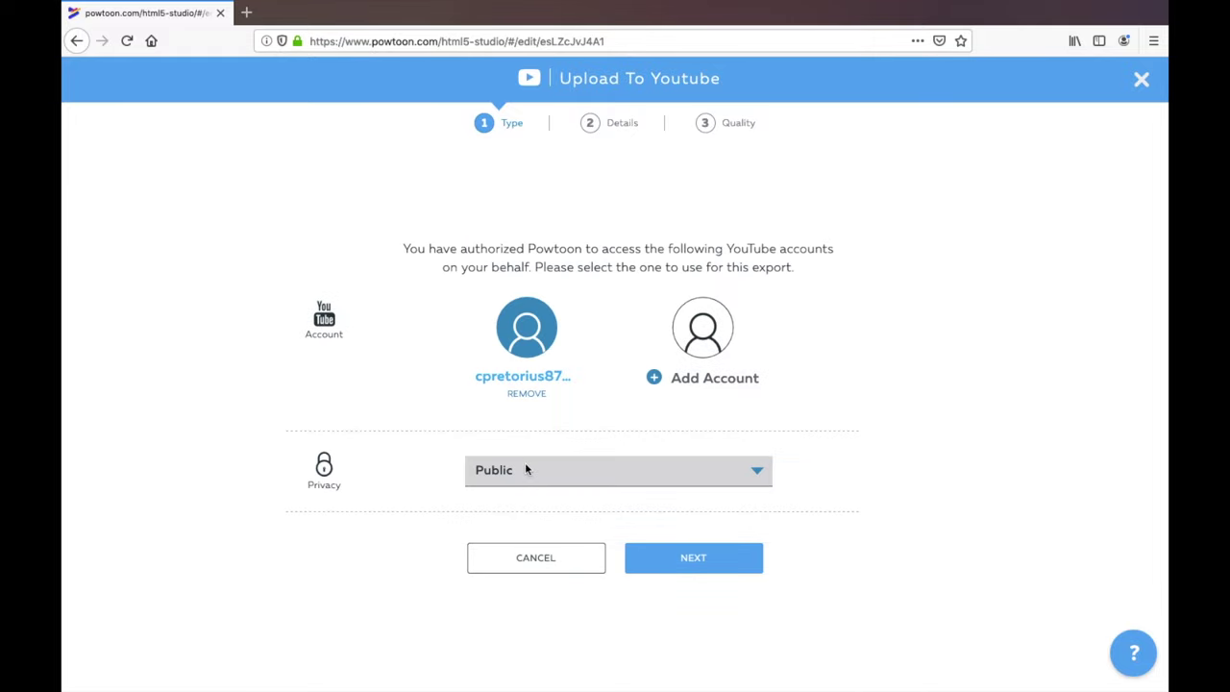
Step: Keep YouTube privacy at Public, view the video category list, then return to the first page
{"action": "left_click", "coordinate": [572, 468]}
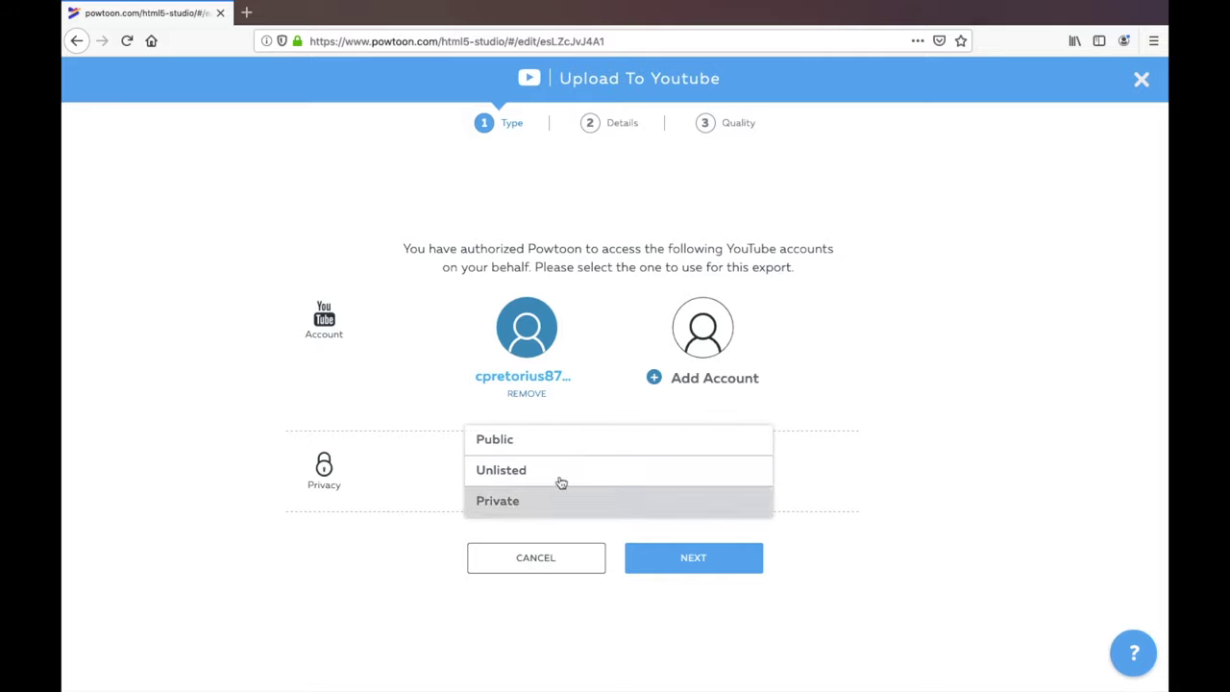
{"action": "left_click", "coordinate": [879, 598]}
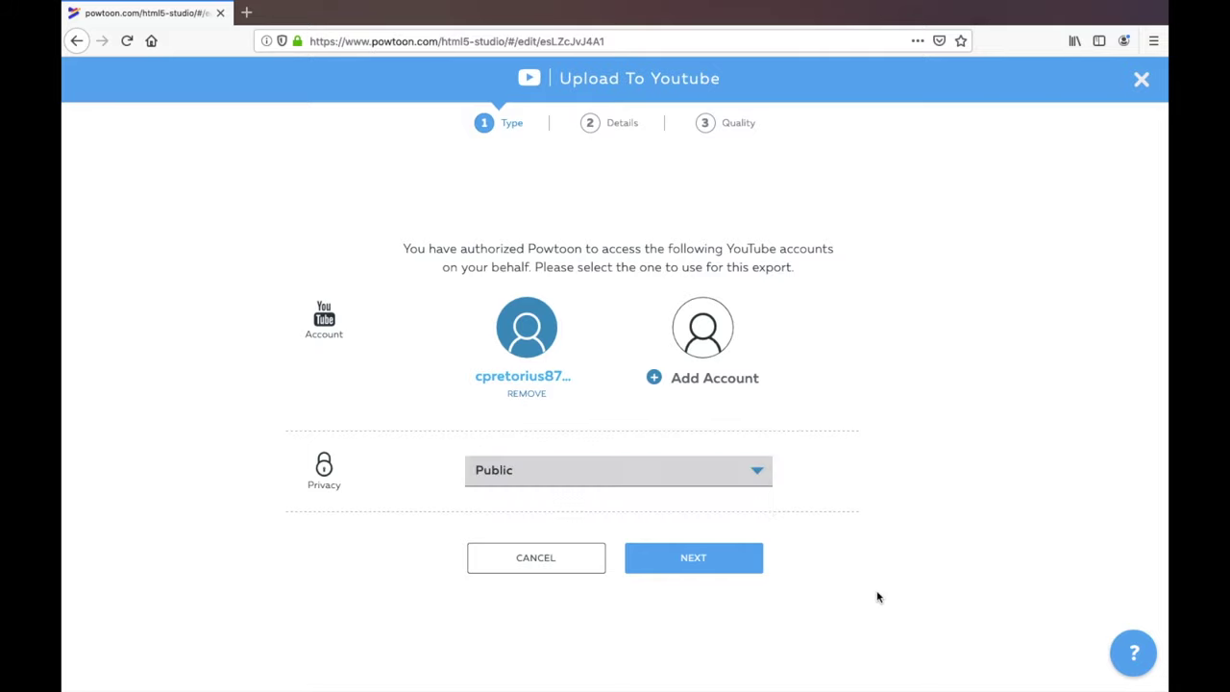
{"action": "left_click", "coordinate": [678, 571]}
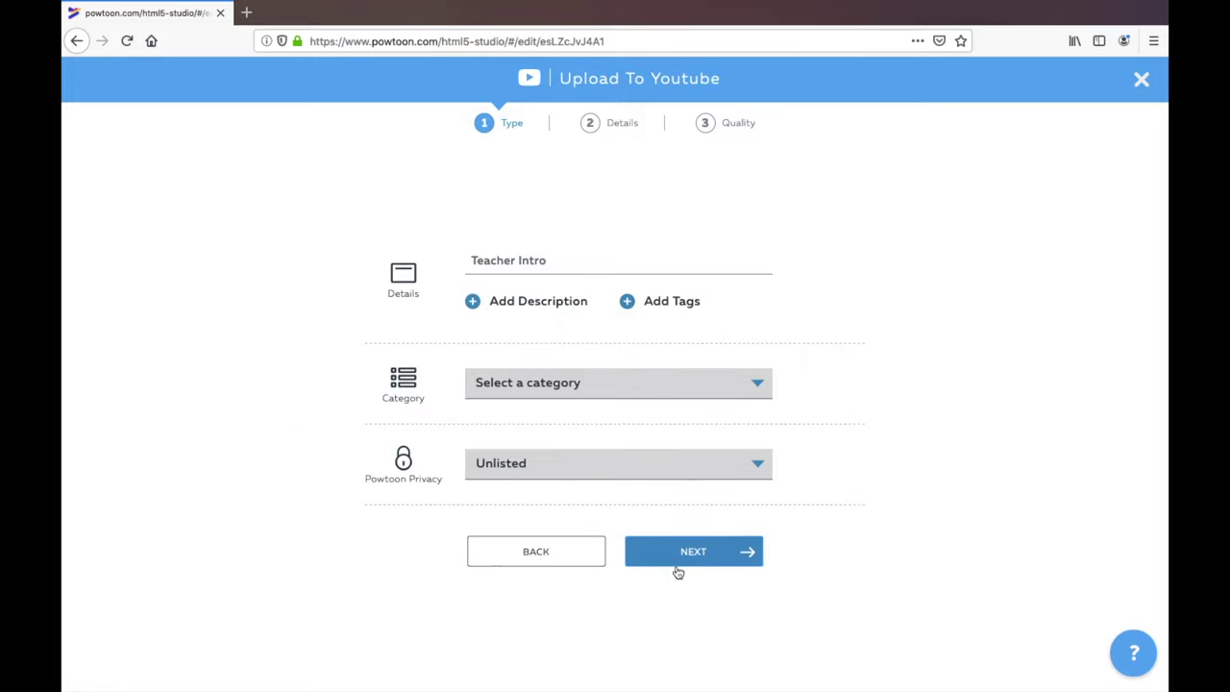
{"action": "left_click", "coordinate": [738, 378]}
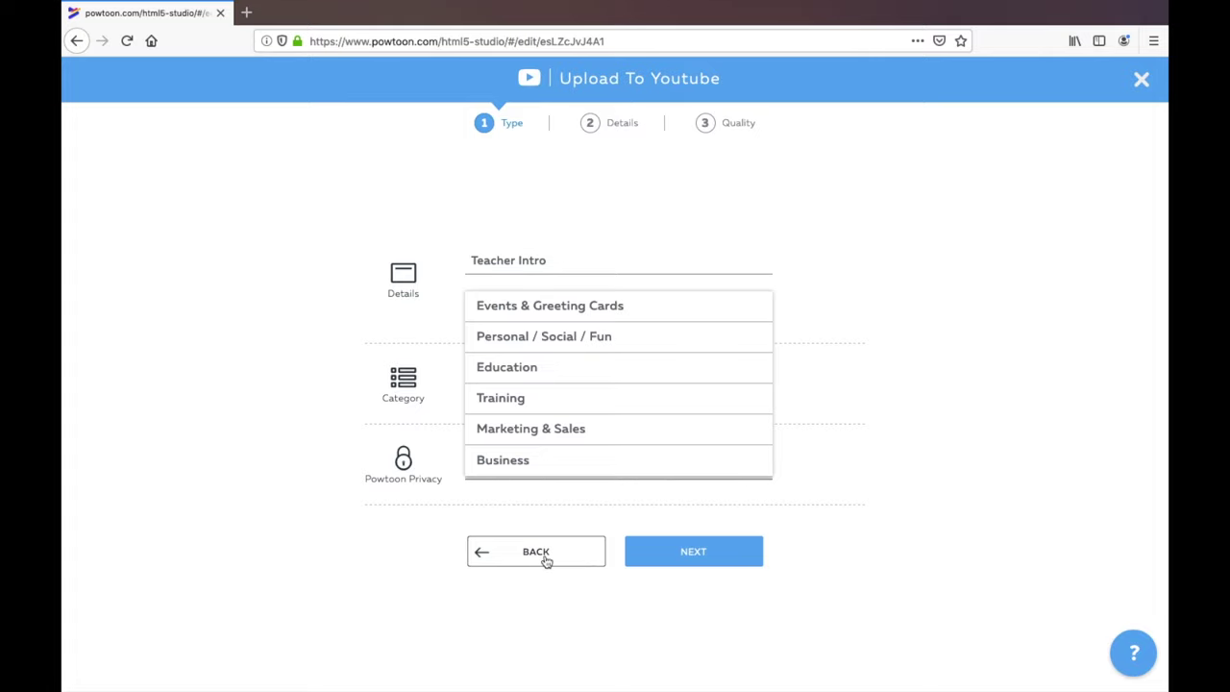
{"action": "left_click", "coordinate": [544, 556]}
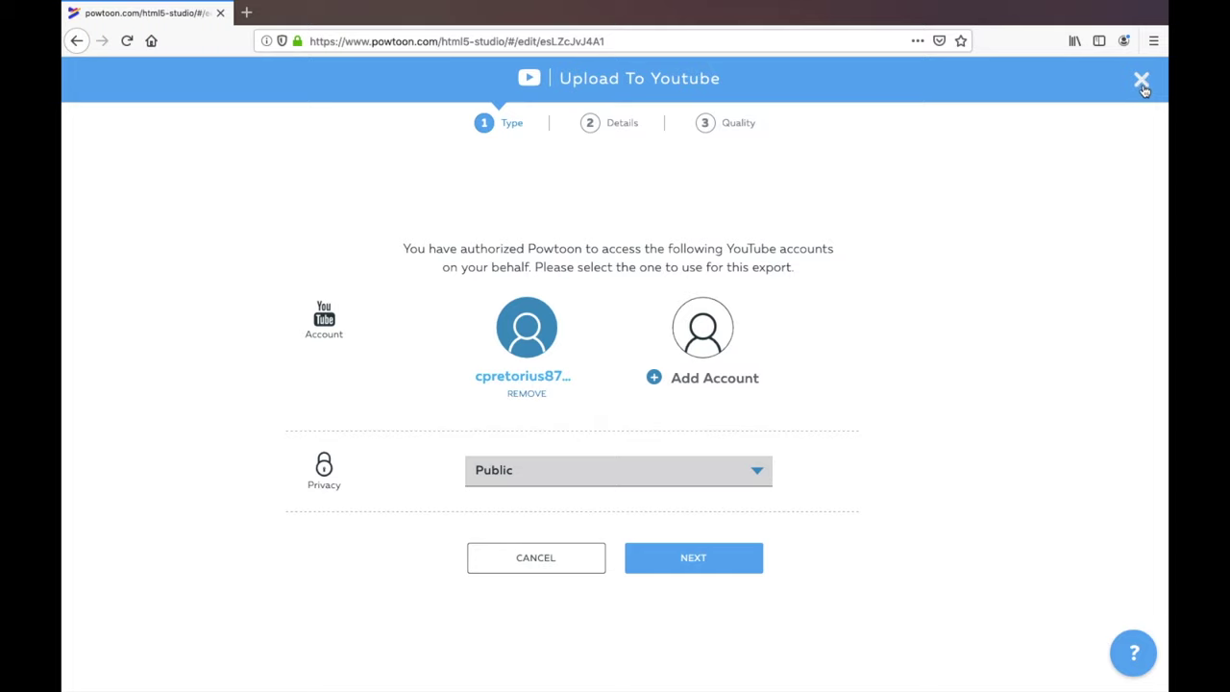